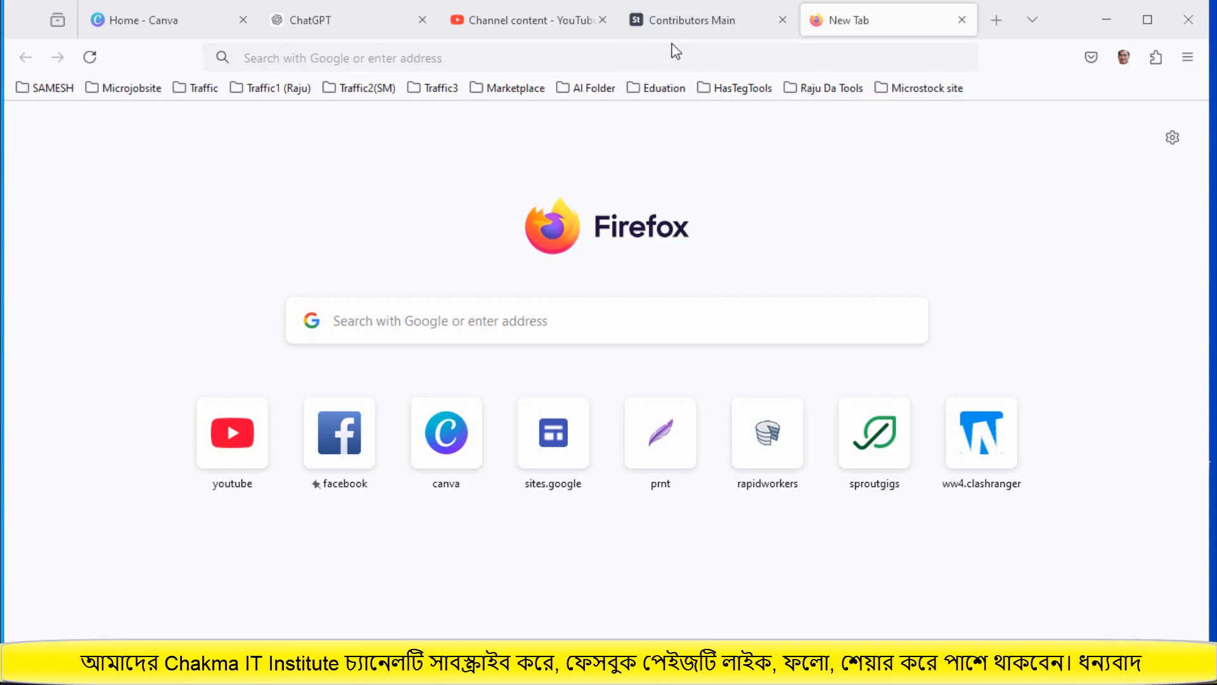
- Review the Adobe Stock contributor dashboard and browse the artwork thumbnails in the portfolio
left_click(678, 24)
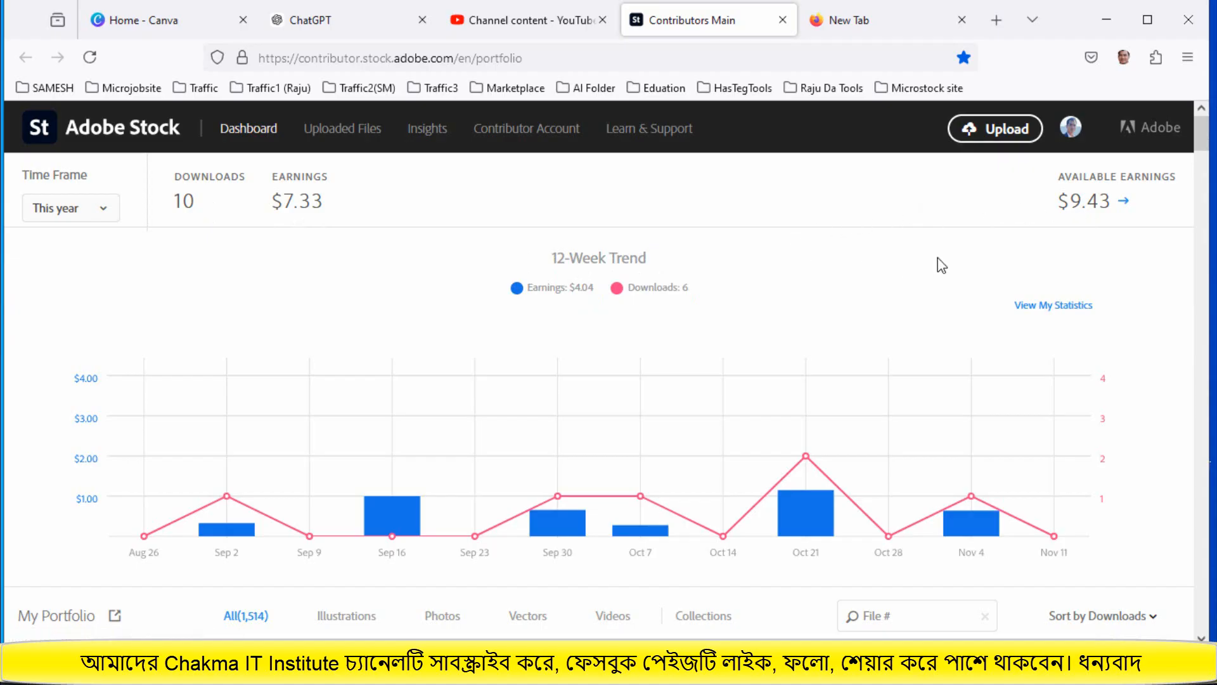
scroll(722, 389, "down", 6)
scroll(725, 388, "down", 13)
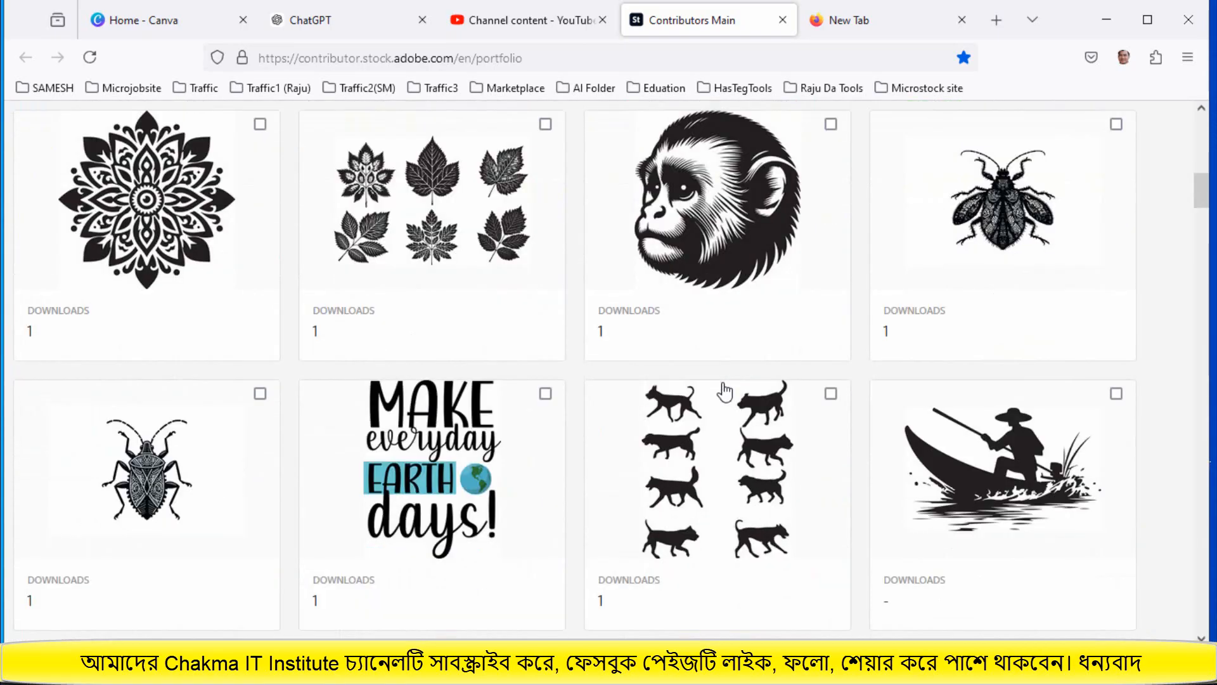
scroll(724, 393, "down", 1)
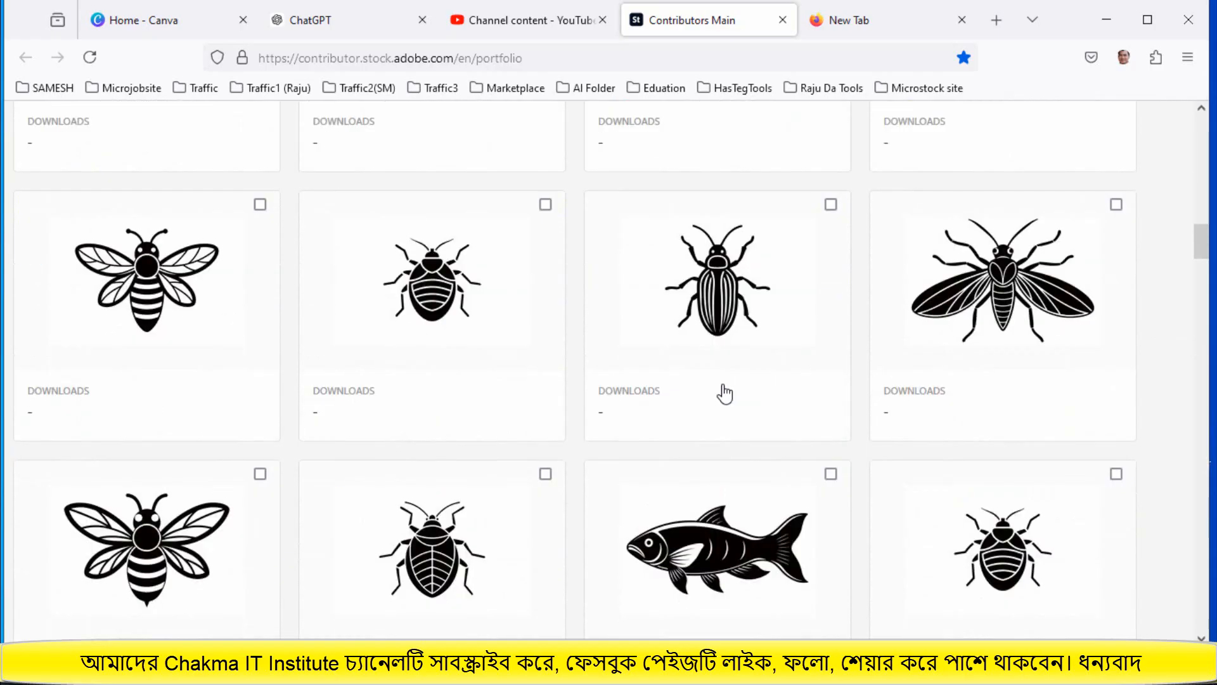
scroll(725, 393, "down", 7)
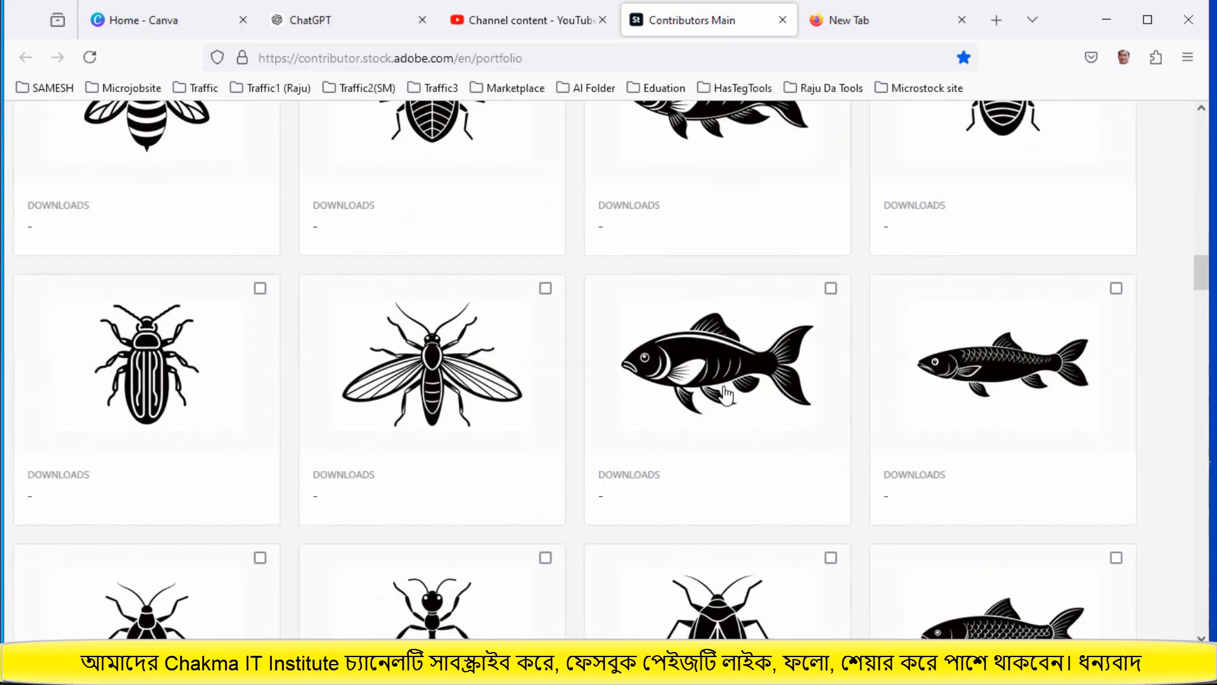
scroll(726, 395, "down", 10)
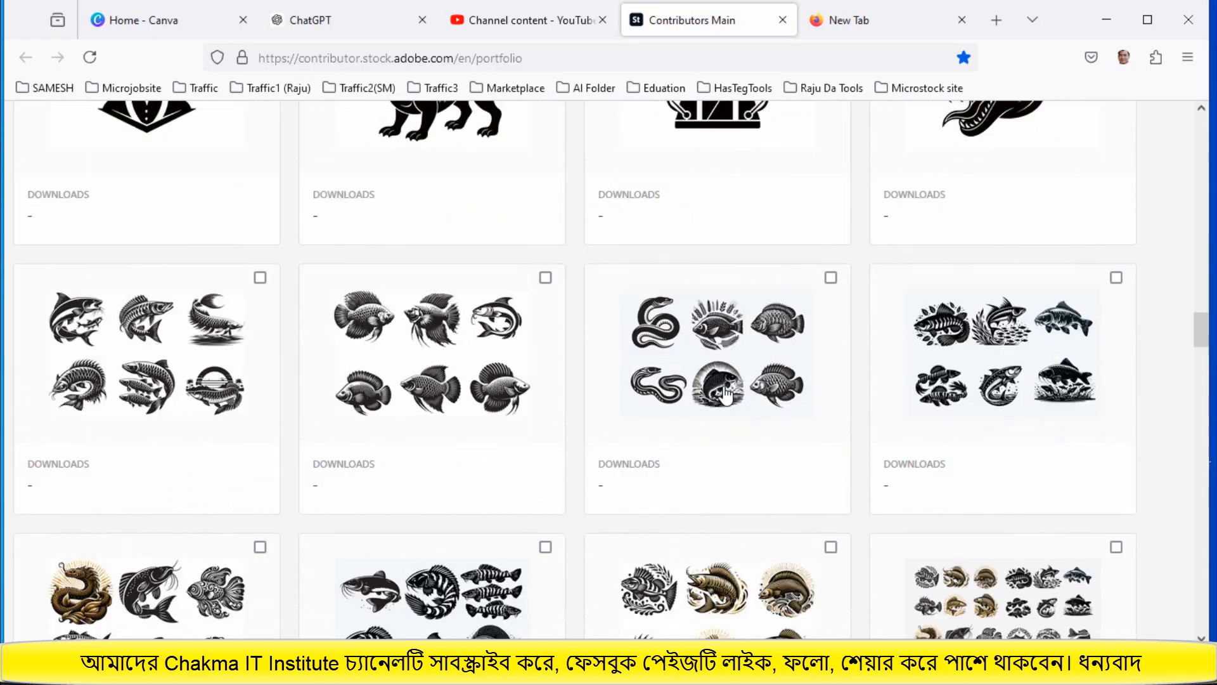
scroll(725, 394, "down", 9)
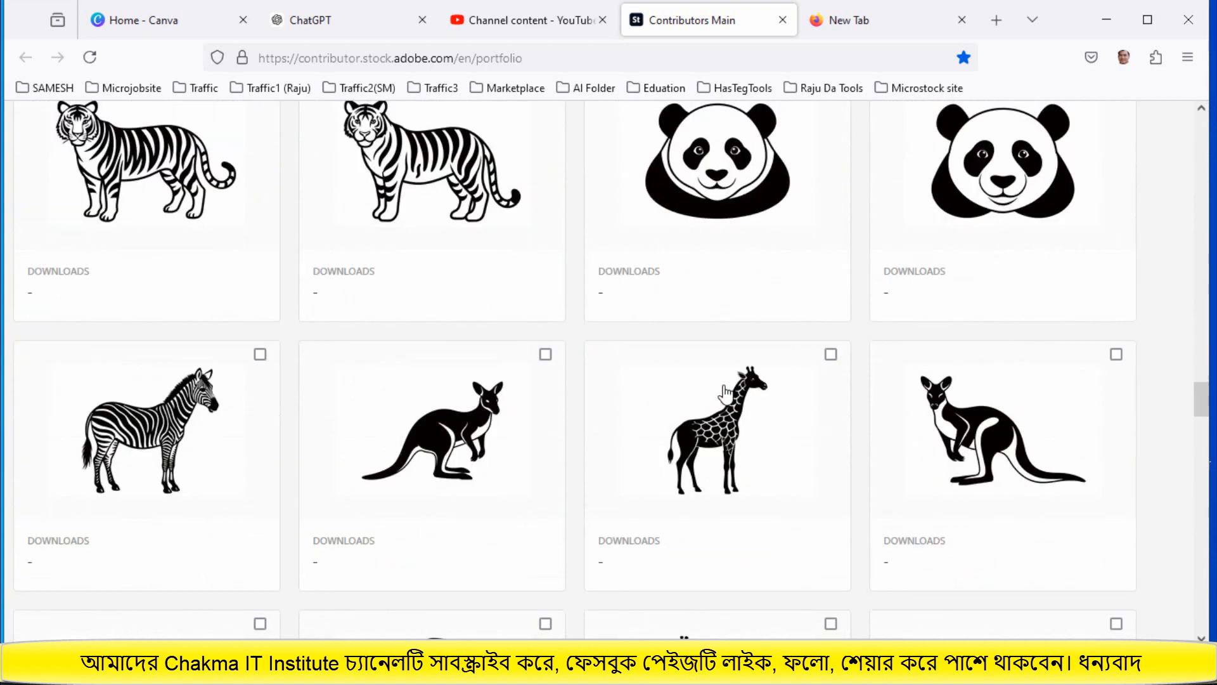
scroll(725, 395, "down", 8)
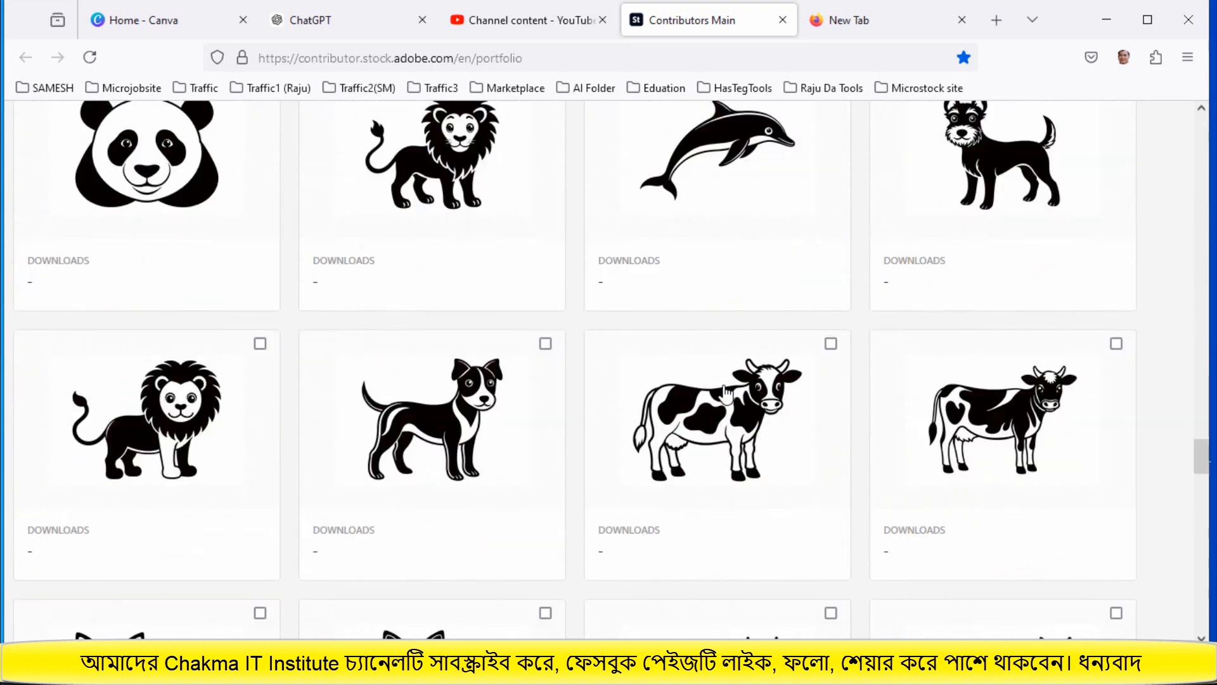
scroll(726, 394, "down", 2)
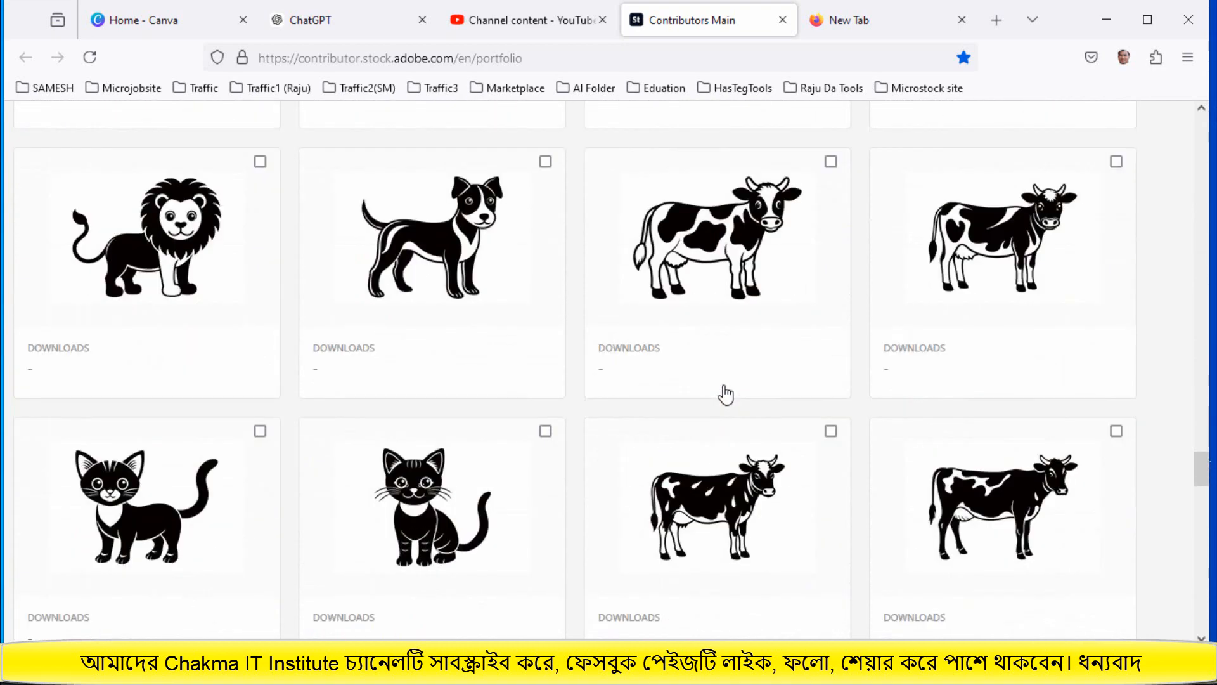
scroll(723, 394, "up", 4)
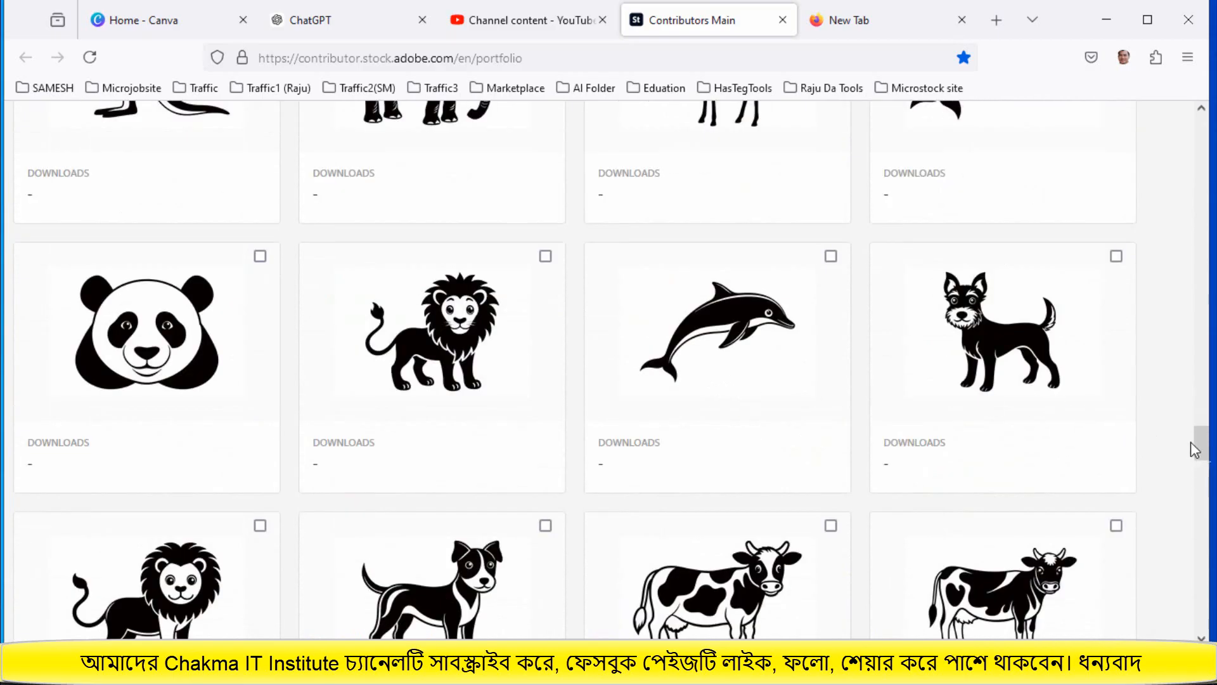
left_click_drag(1201, 449, 1203, 144)
scroll(1128, 253, "up", 3)
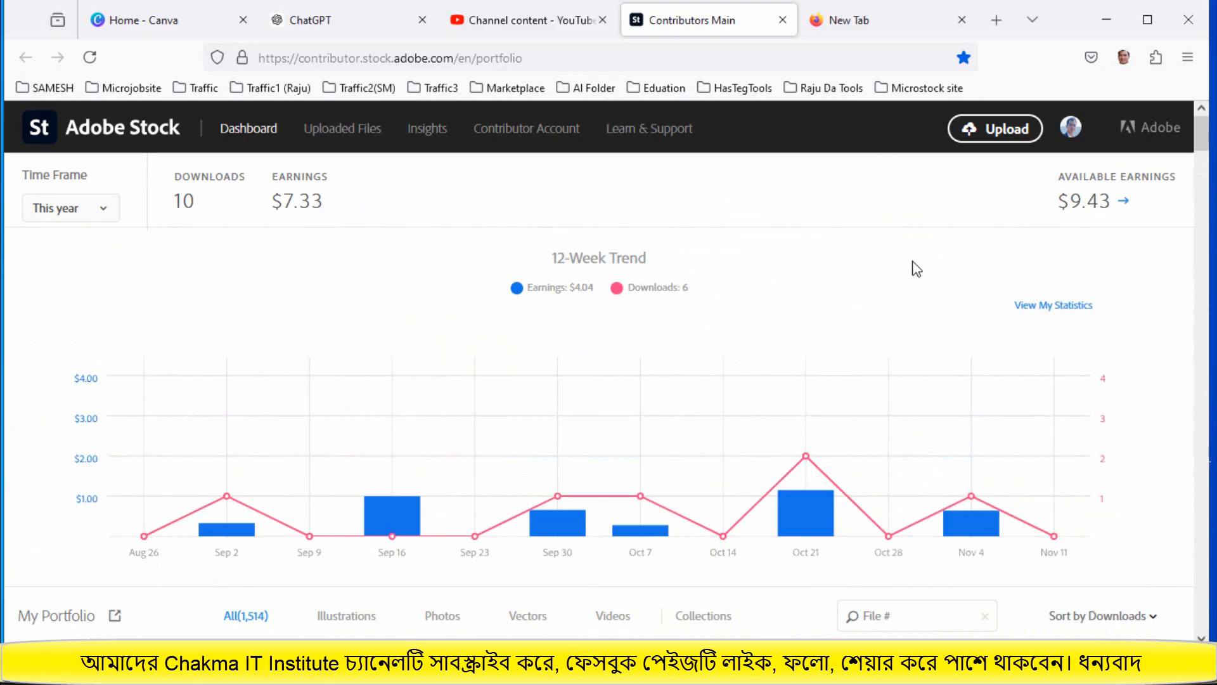
- Open the bookmarked Recraft Rhododendron silhouette project from AI Folder in a new tab and close the empty tab
mouse_move(869, 27)
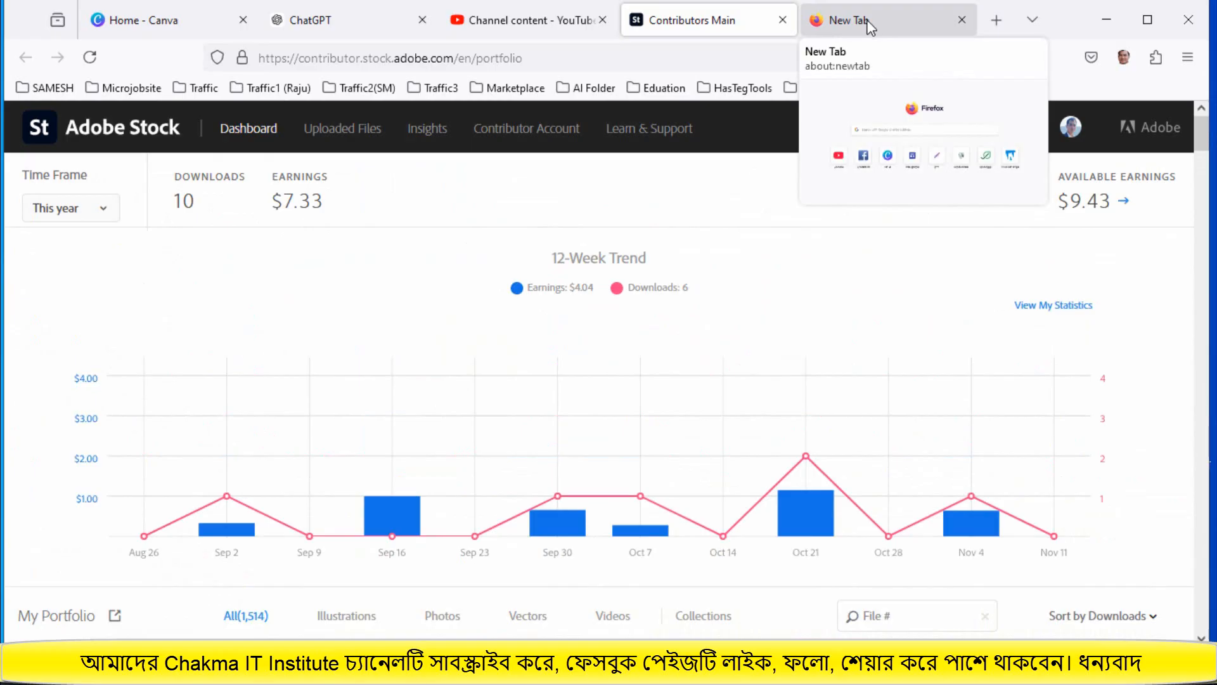
left_click(874, 24)
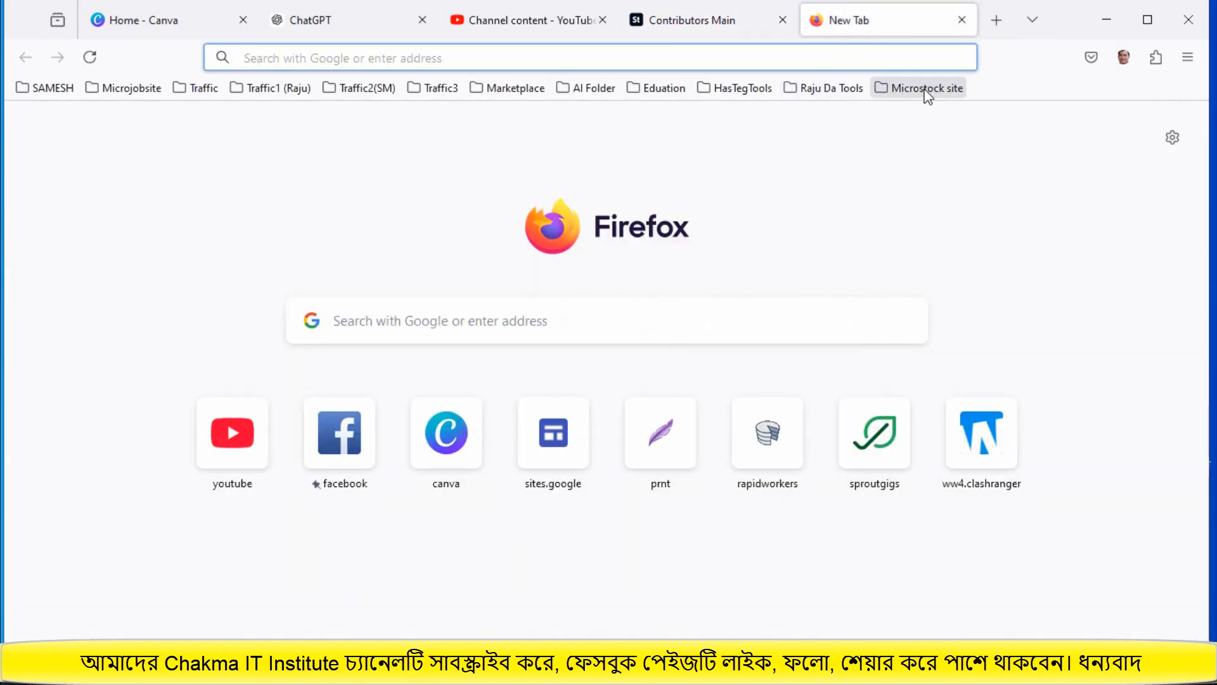
left_click(927, 91)
left_click(777, 142)
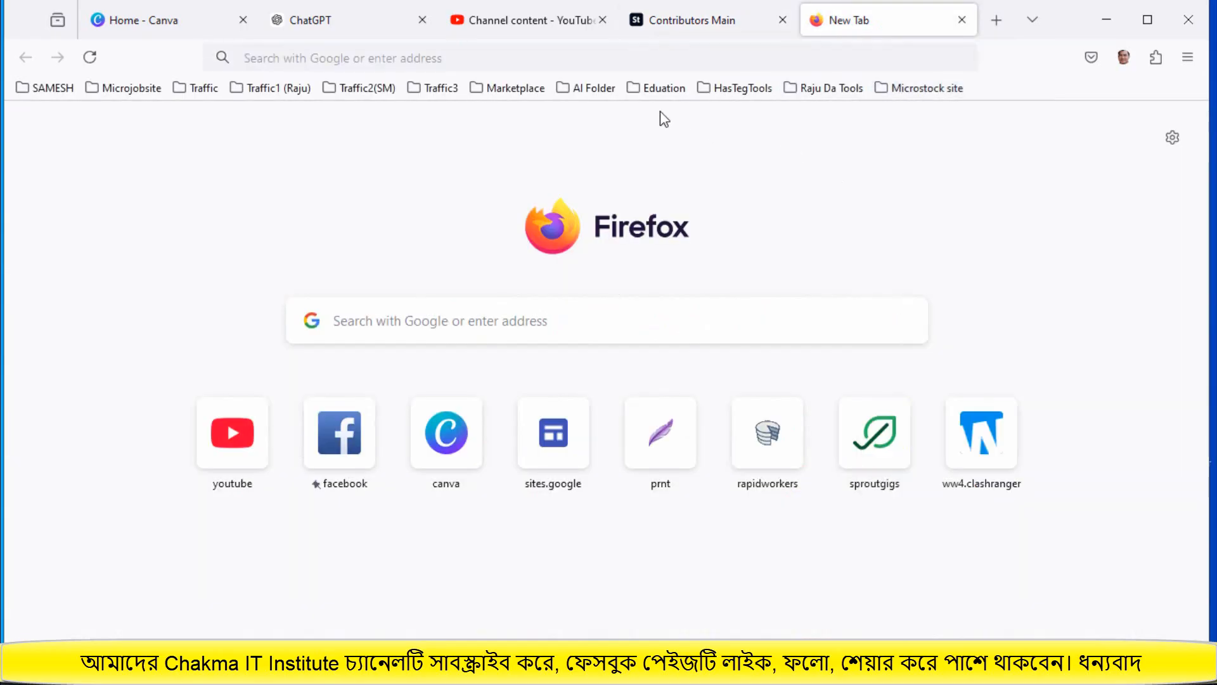
left_click(590, 95)
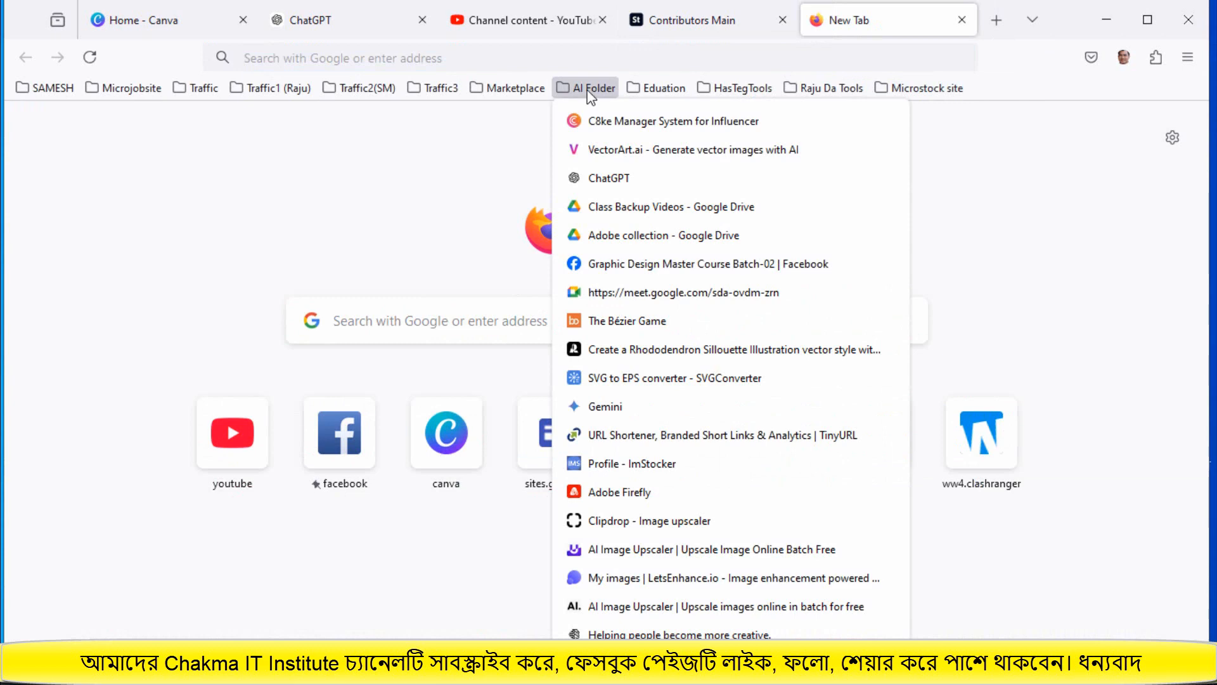
right_click(695, 355)
left_click(757, 21)
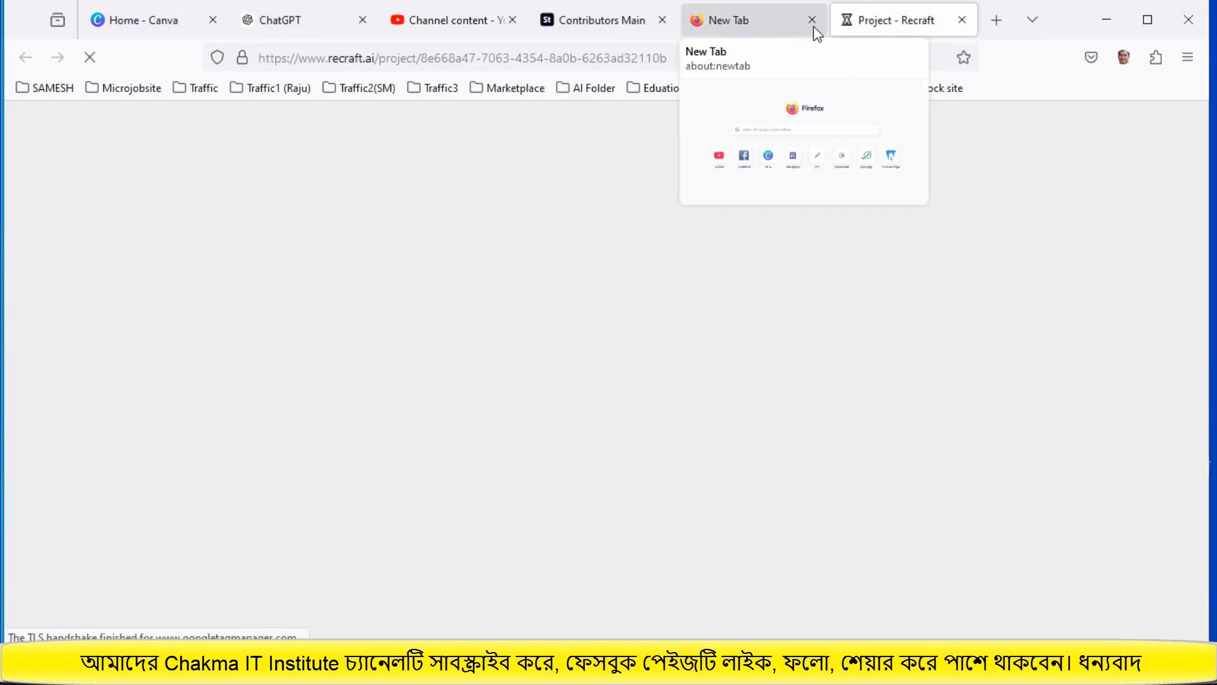
left_click(812, 20)
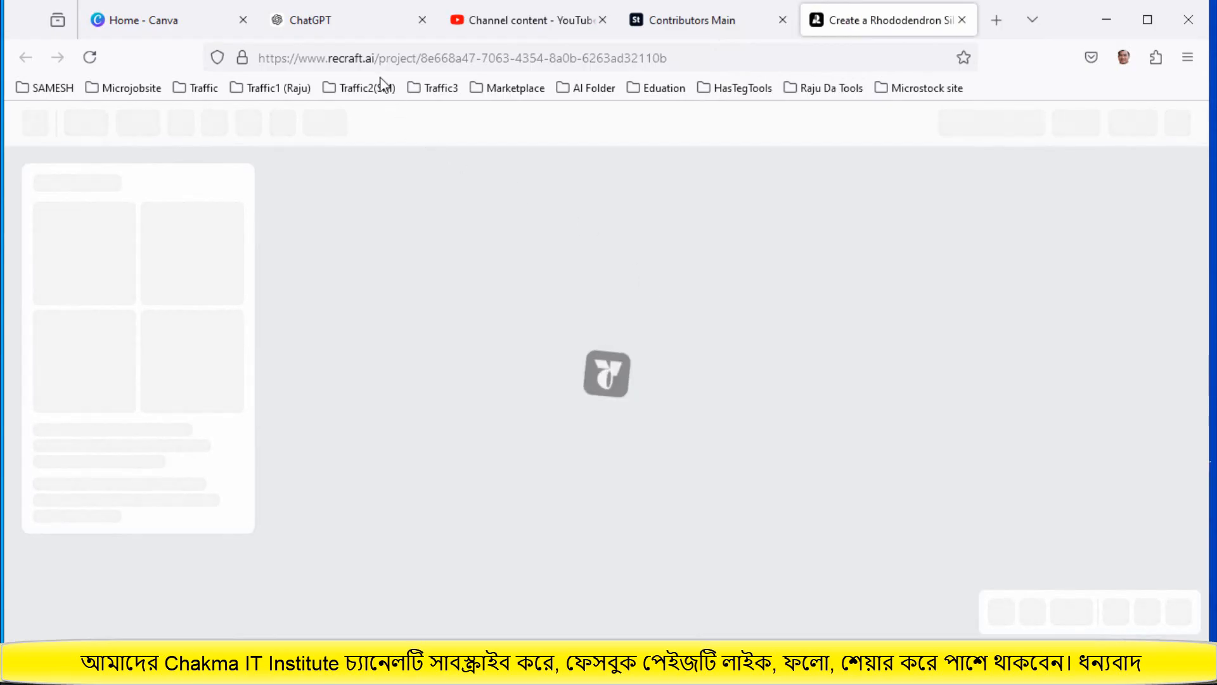
- Switch to the ChatGPT conversation and send the prompt "30Name list of tree leaf"
mouse_move(352, 36)
key("ctrl+2")
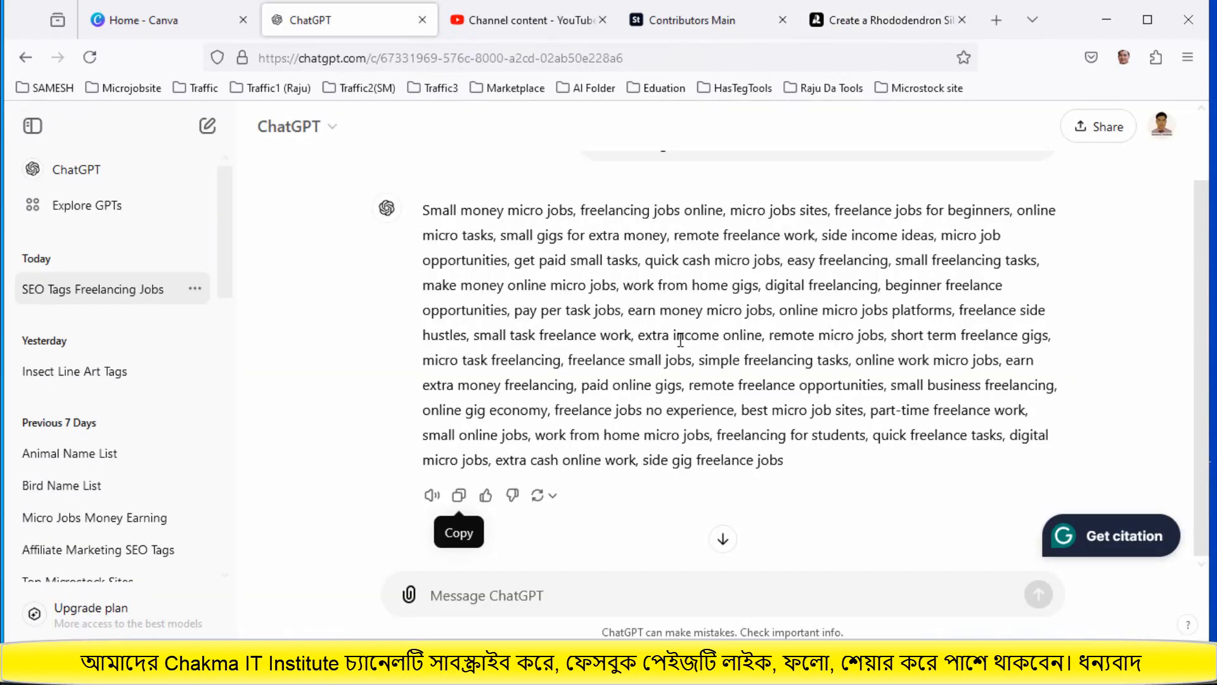
left_click(569, 589)
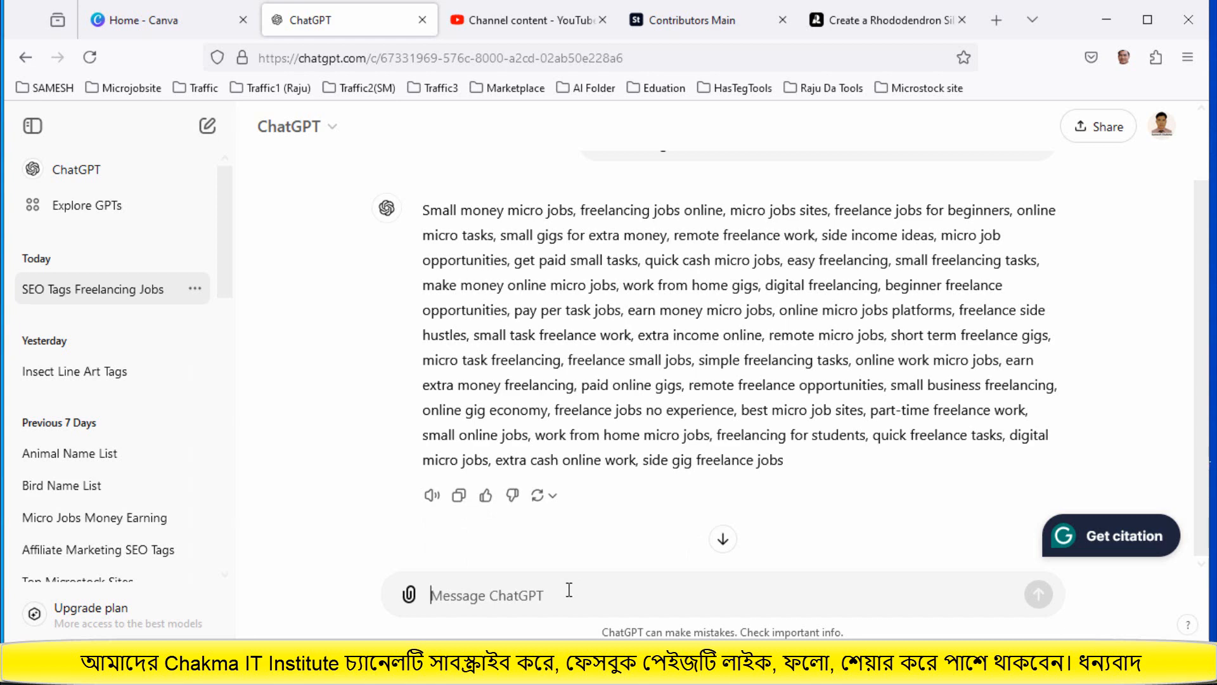
type("Name")
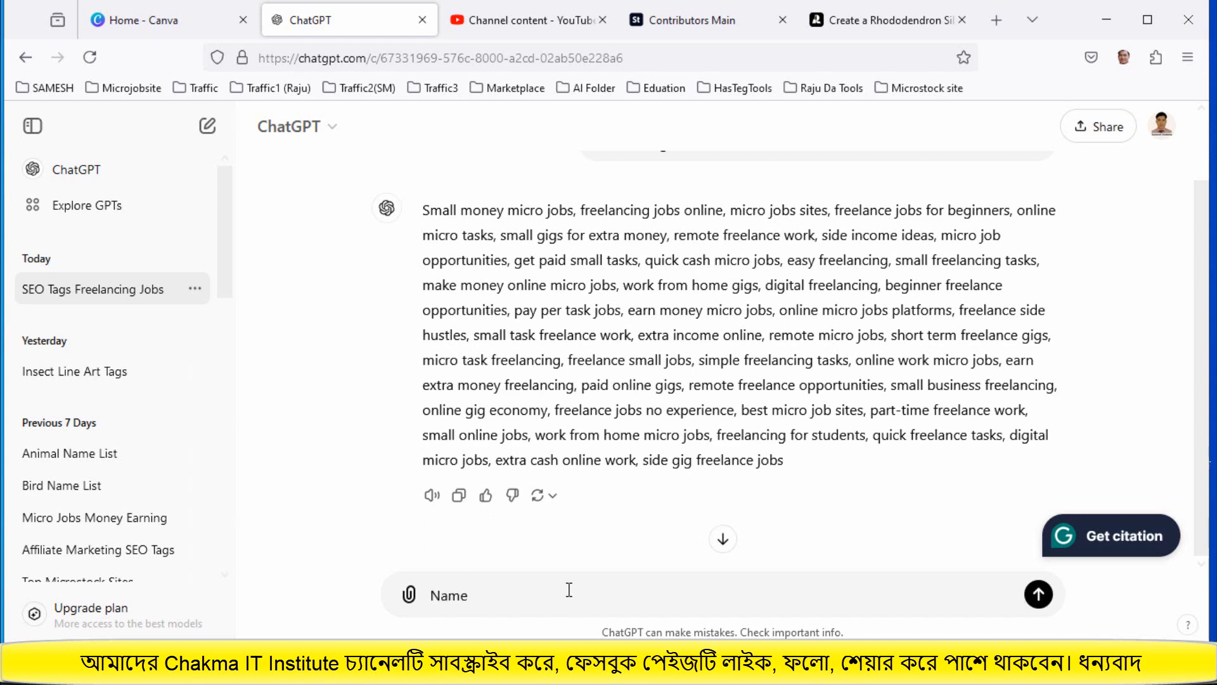
type(" li")
type("st of le")
type("t")
type("ree leaf")
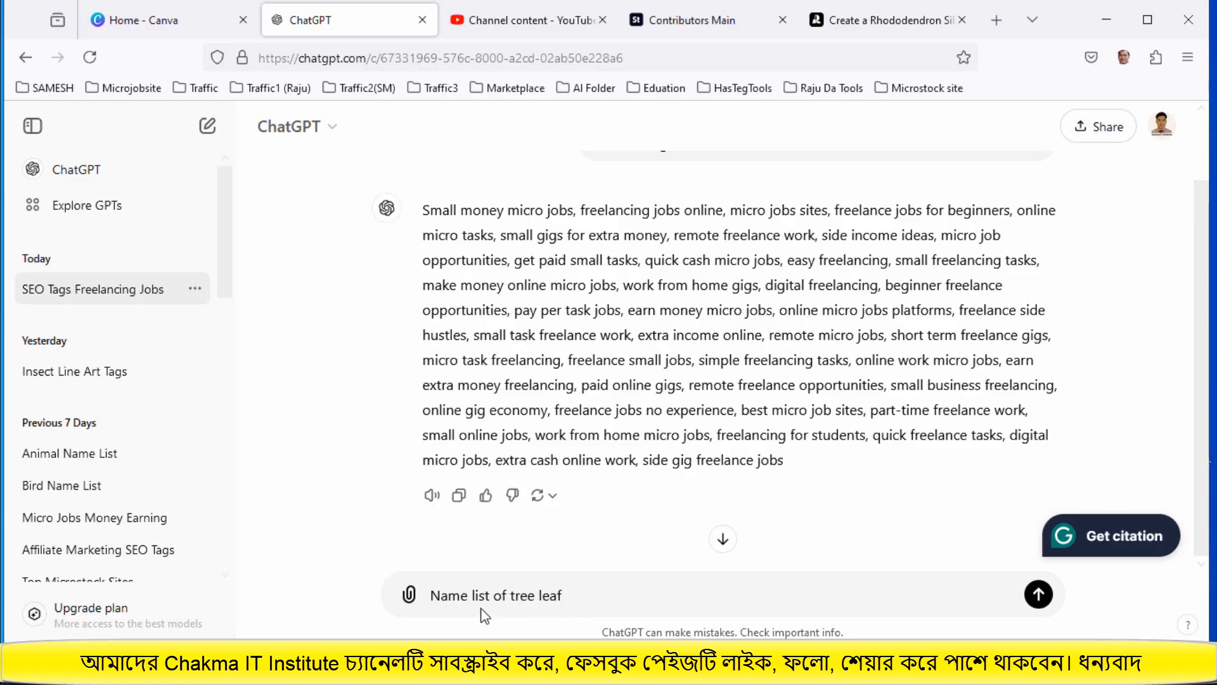
left_click(434, 596)
type("10")
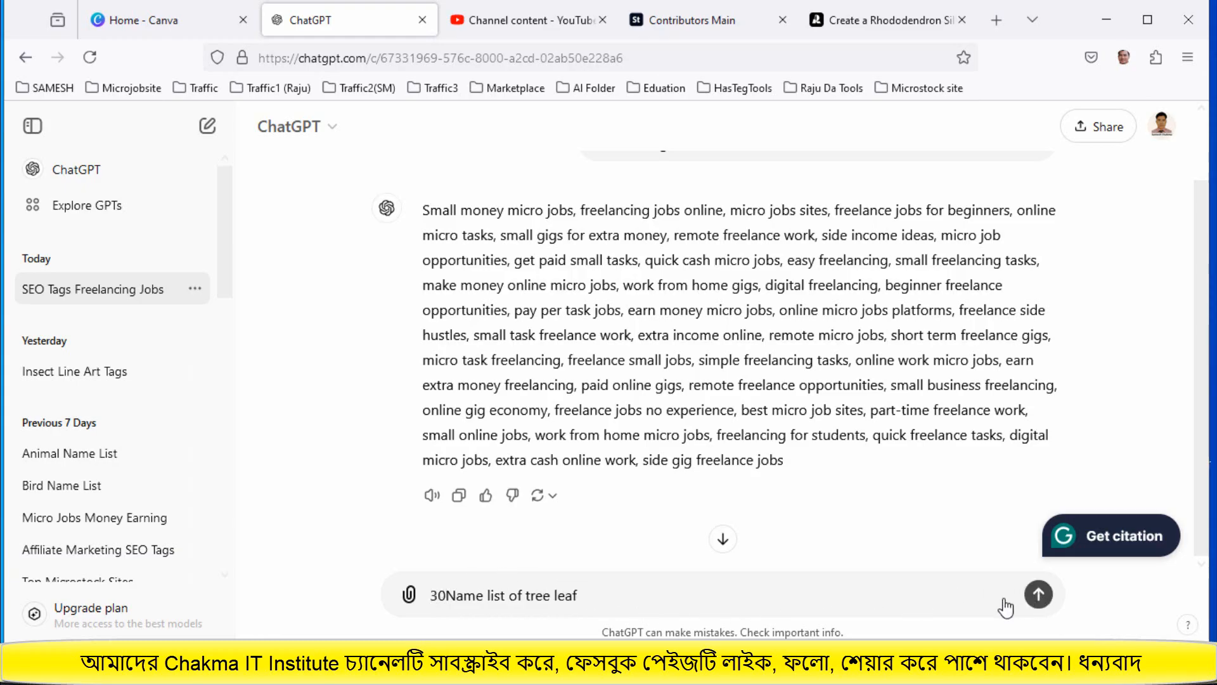
key("Return")
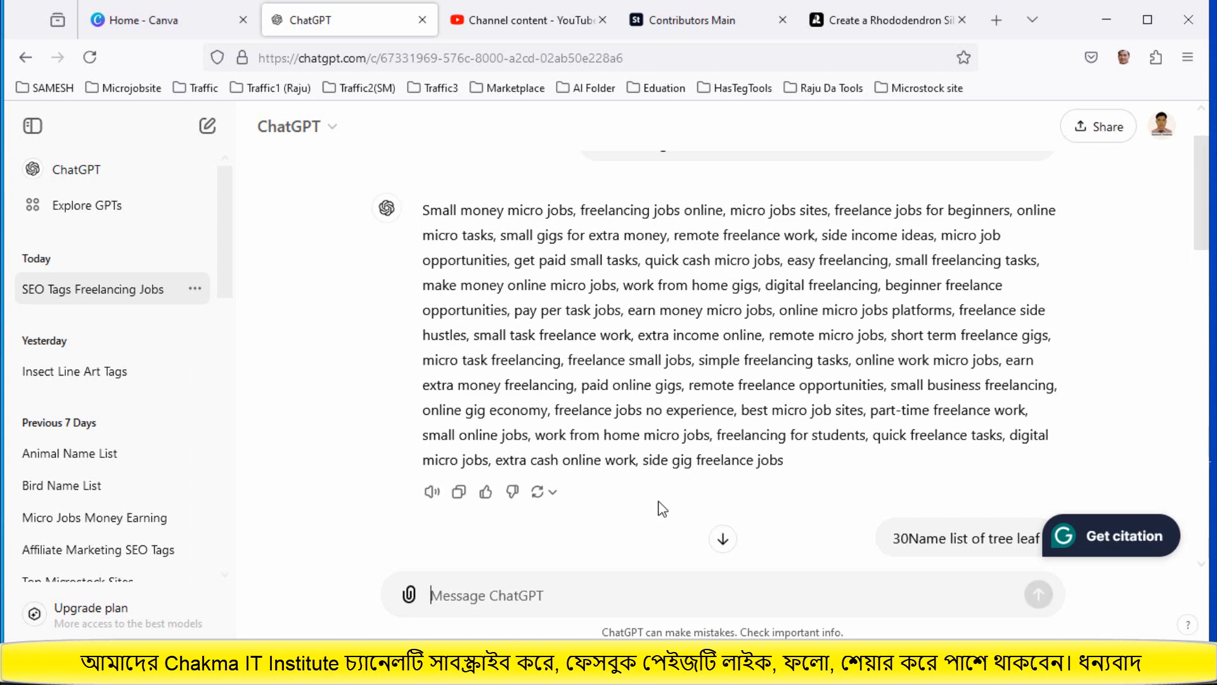
- Read through the tree leaf list in ChatGPT's reply and copy the whole response
scroll(661, 507, "down", 2)
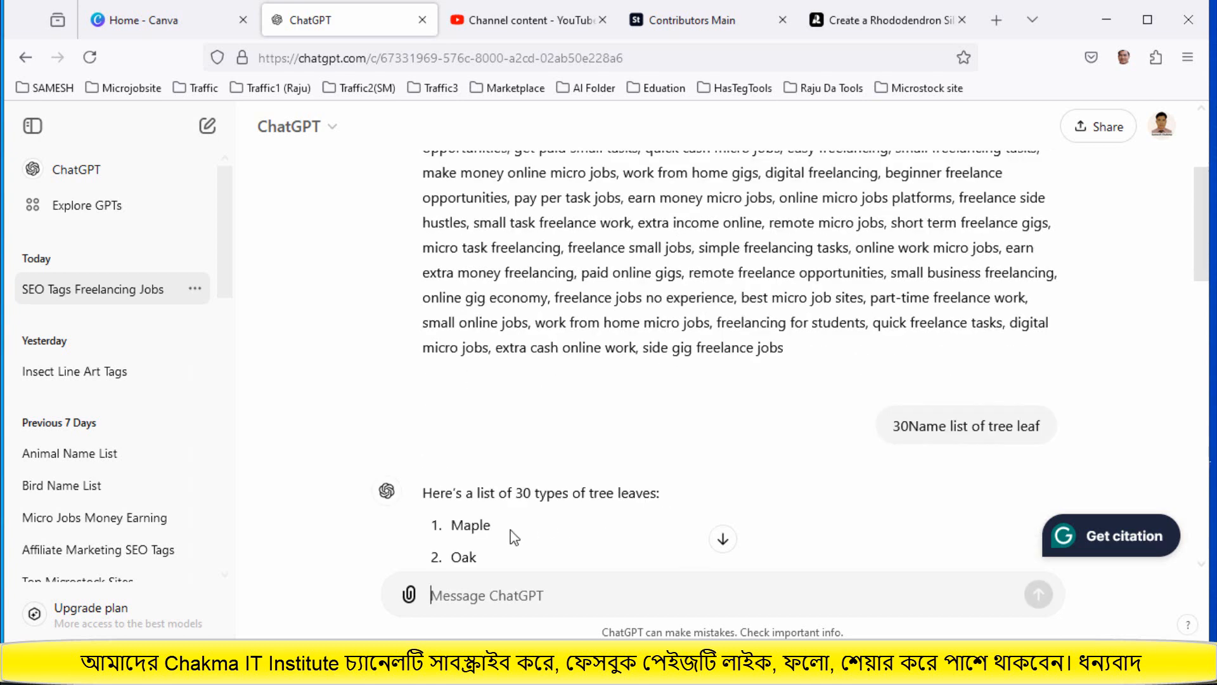
scroll(560, 555, "down", 15)
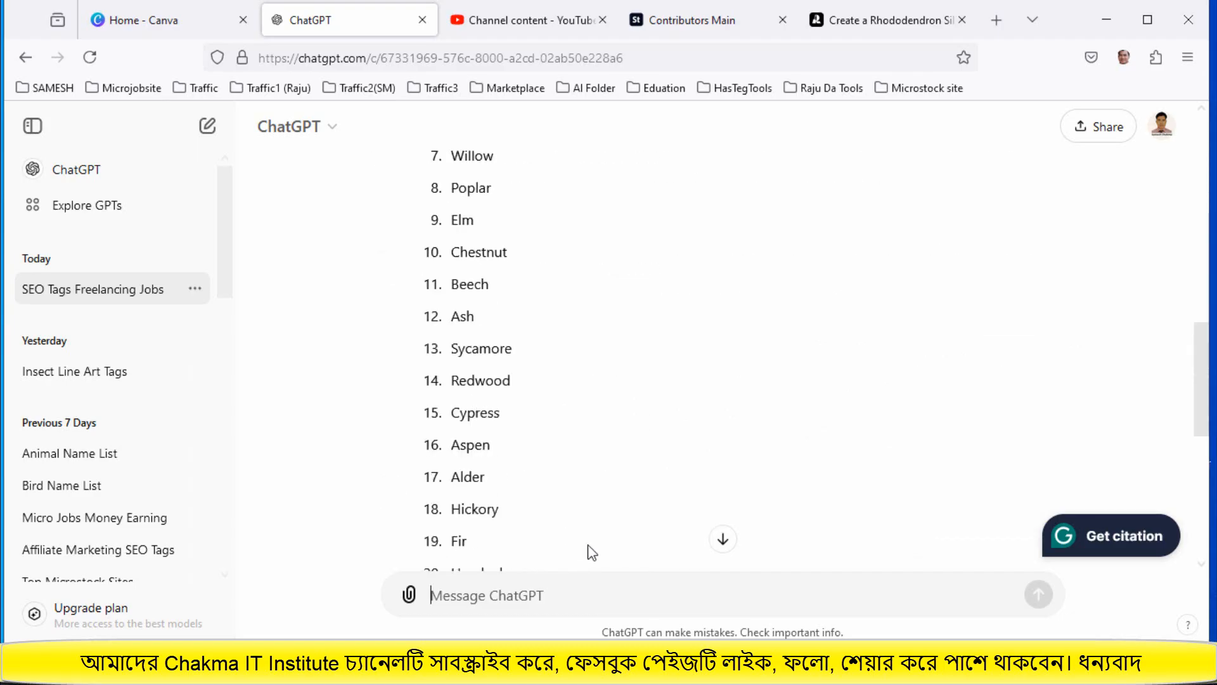
scroll(692, 396, "up", 14)
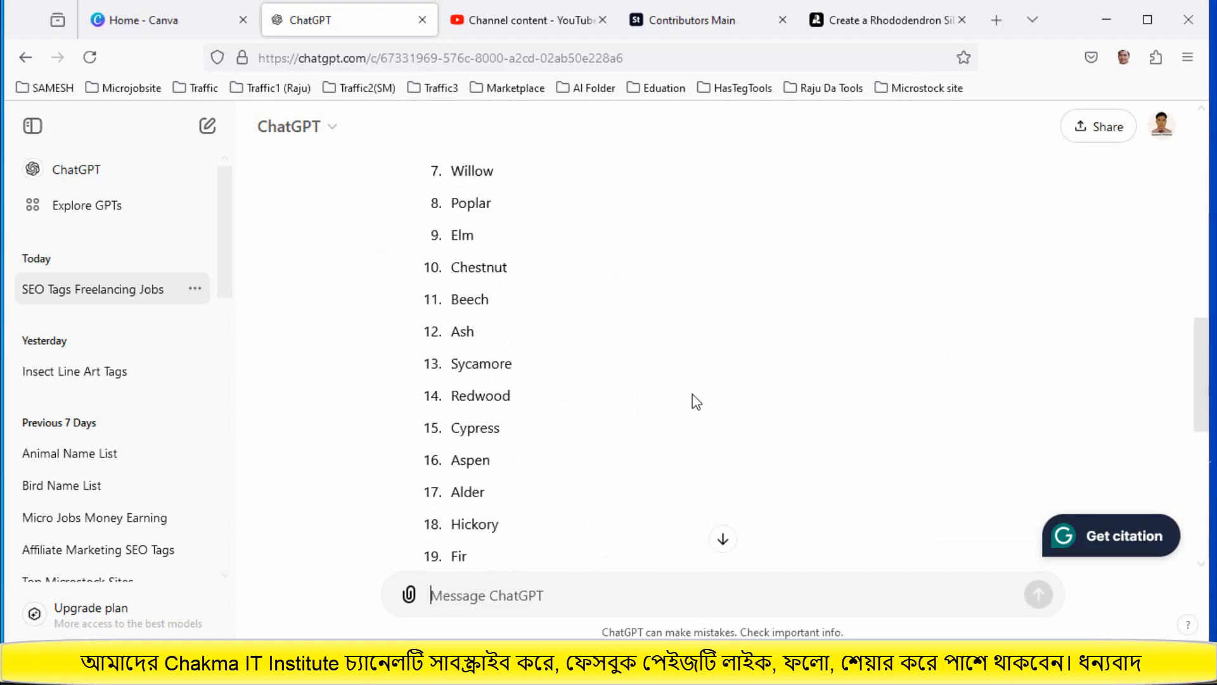
scroll(692, 393, "down", 12)
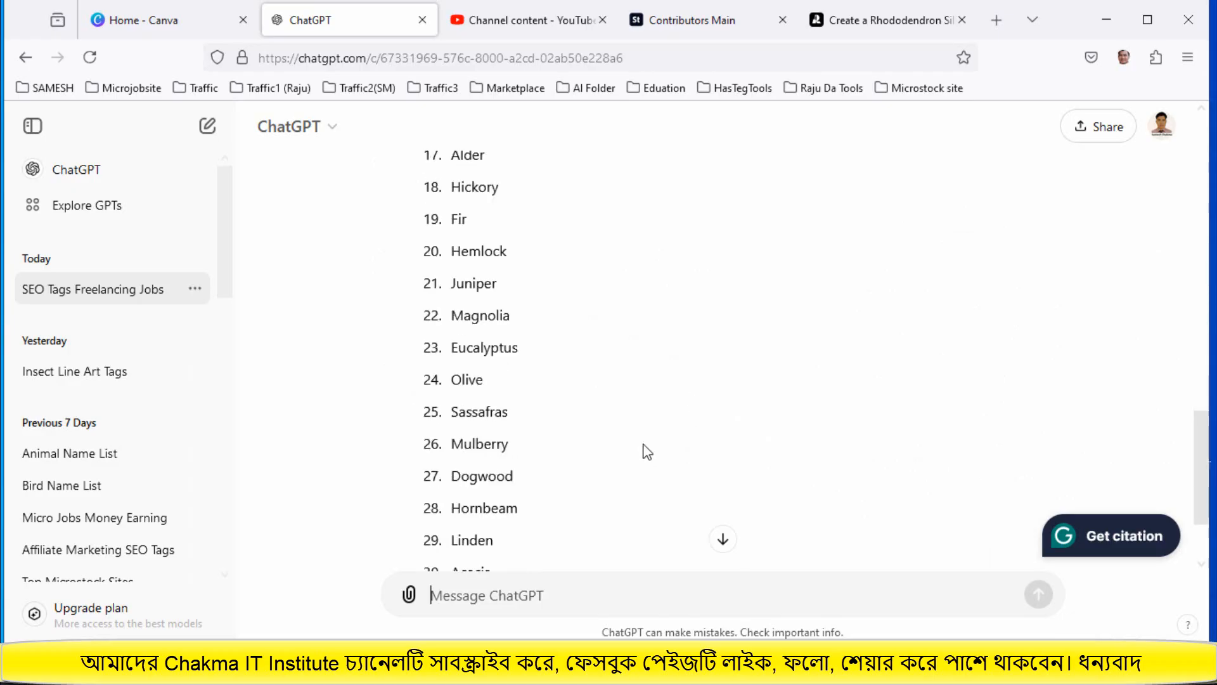
scroll(533, 514, "down", 2)
left_click(458, 496)
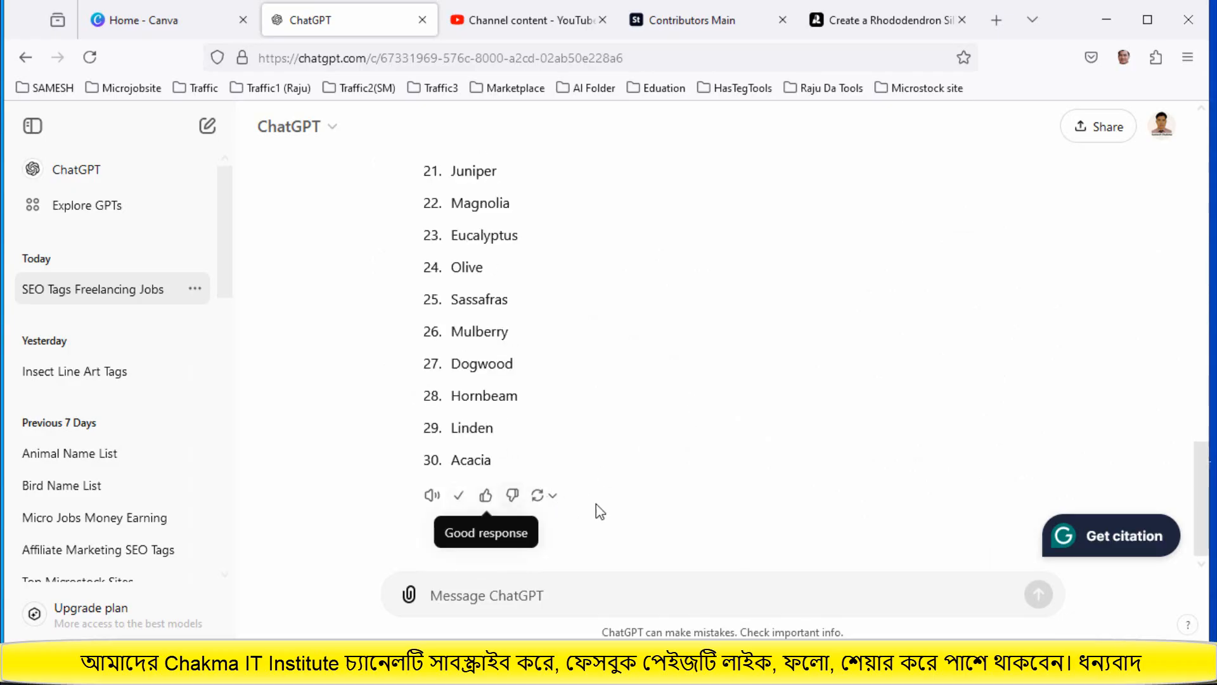
- Switch to the Notepad insect name file and insert 14 blank lines above the "Small money micro jobs" paragraph
left_click(884, 663)
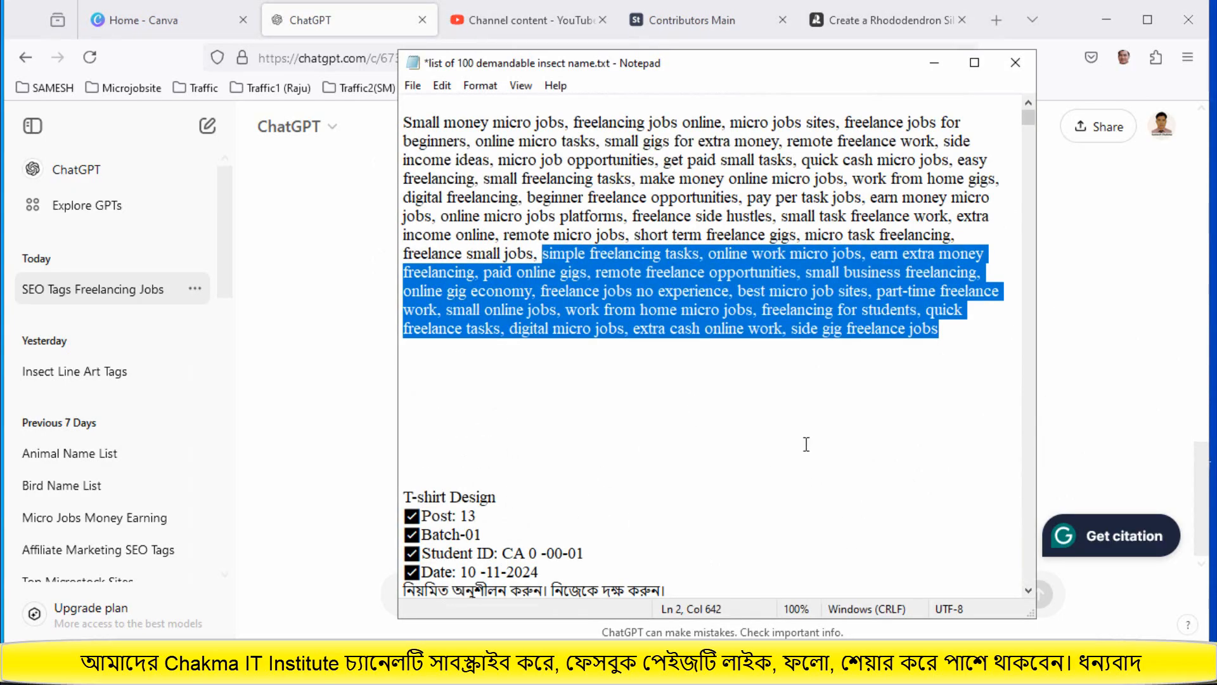
left_click(406, 123)
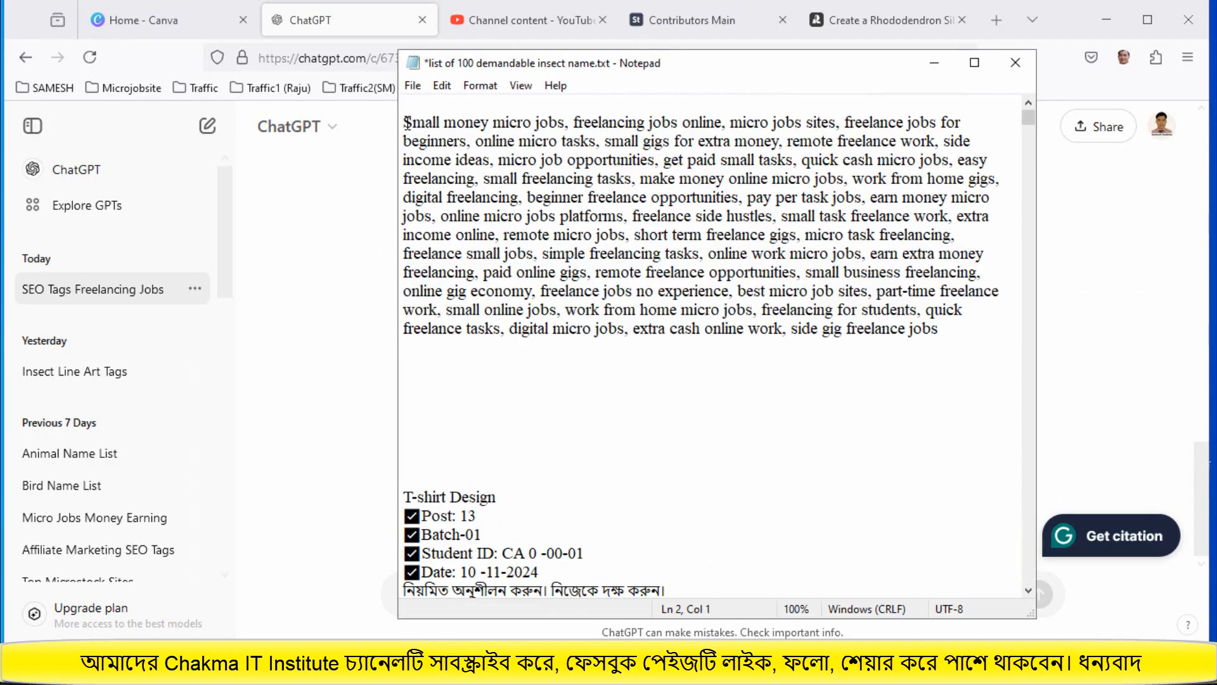
key("Return")
key("Return")
key("Return")
key("Return")
key("Return")
key("Return")
key("Return")
key("Return")
key("Return")
key("Return")
key("Return")
key("Return")
key("Return")
key("Return")
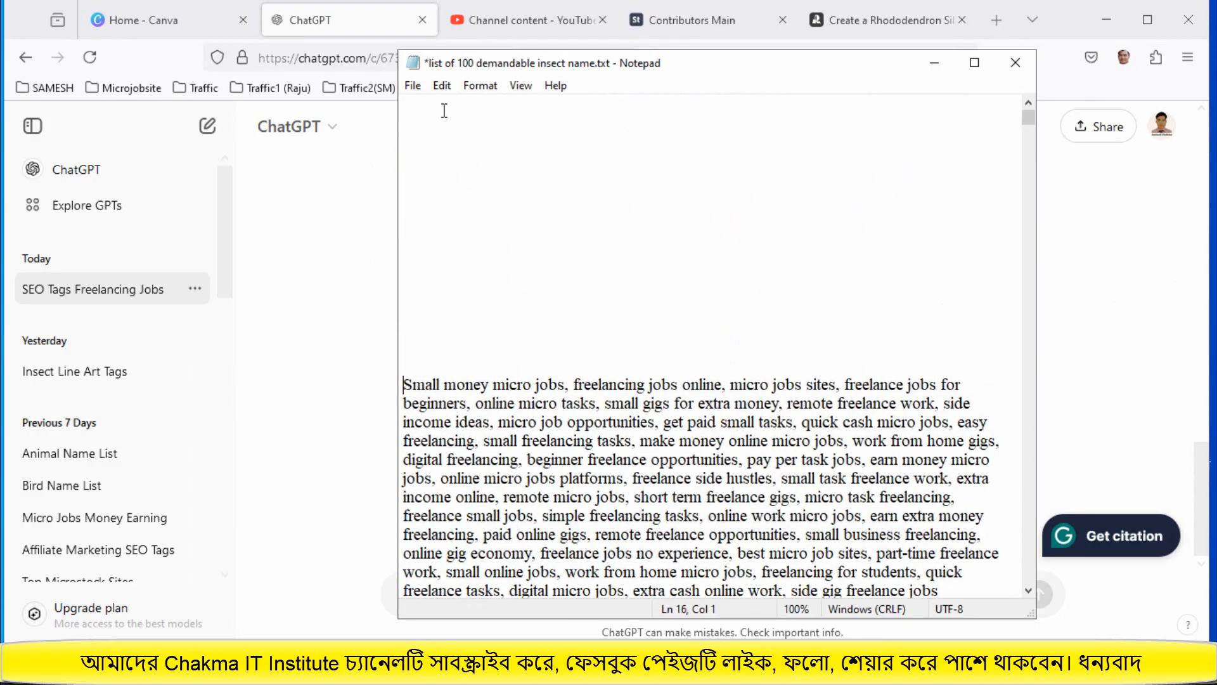
- Paste the copied tree leaf list on line 3 of the notes, above the micro jobs paragraph
left_click(417, 137)
right_click(421, 137)
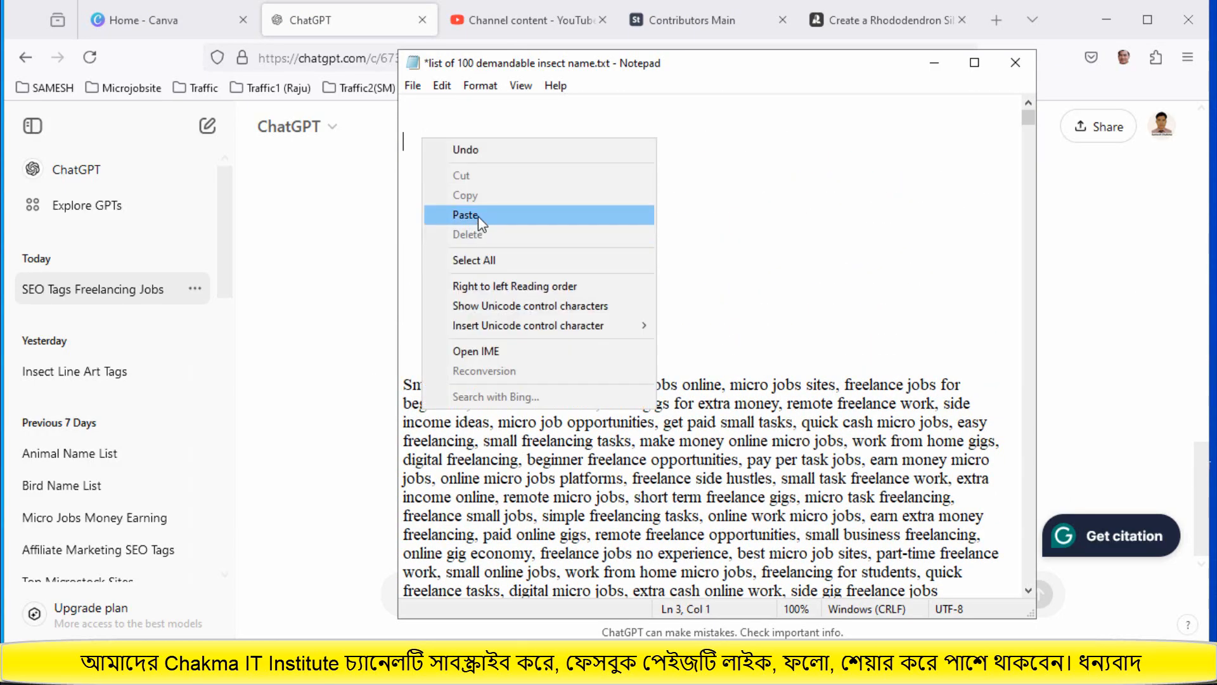
left_click(479, 216)
scroll(534, 290, "up", 3)
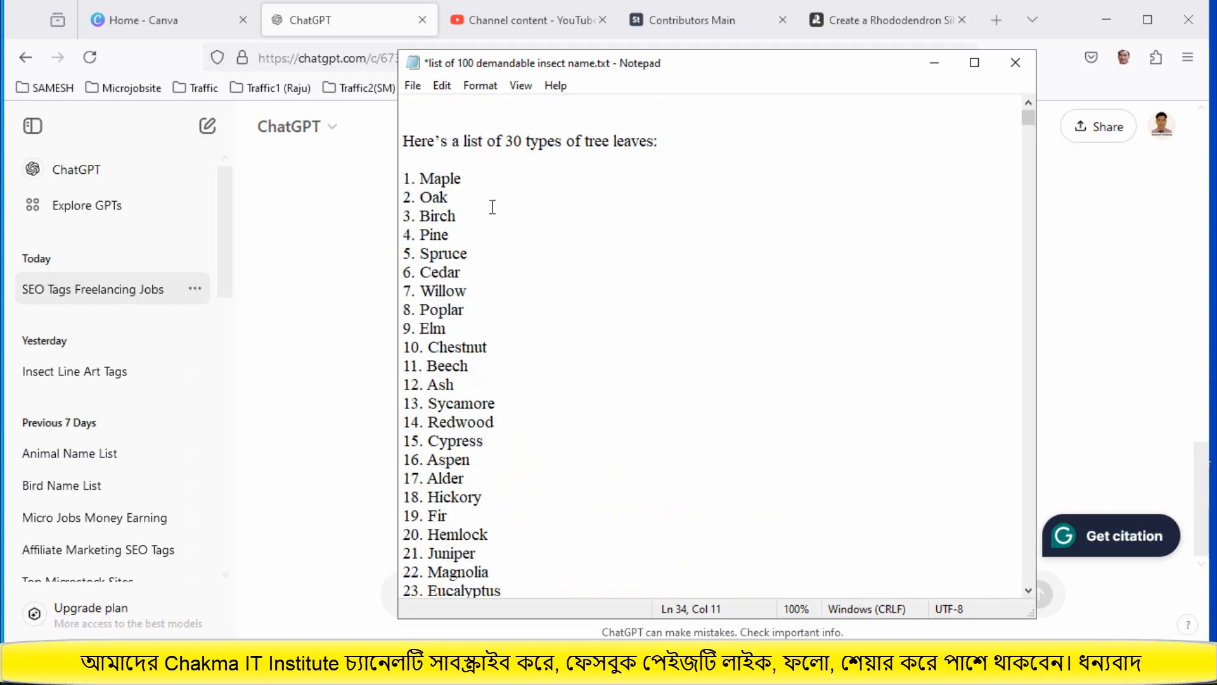
- Copy the word "Maple" from the first entry of the pasted tree leaf list
left_click_drag(463, 179, 425, 183)
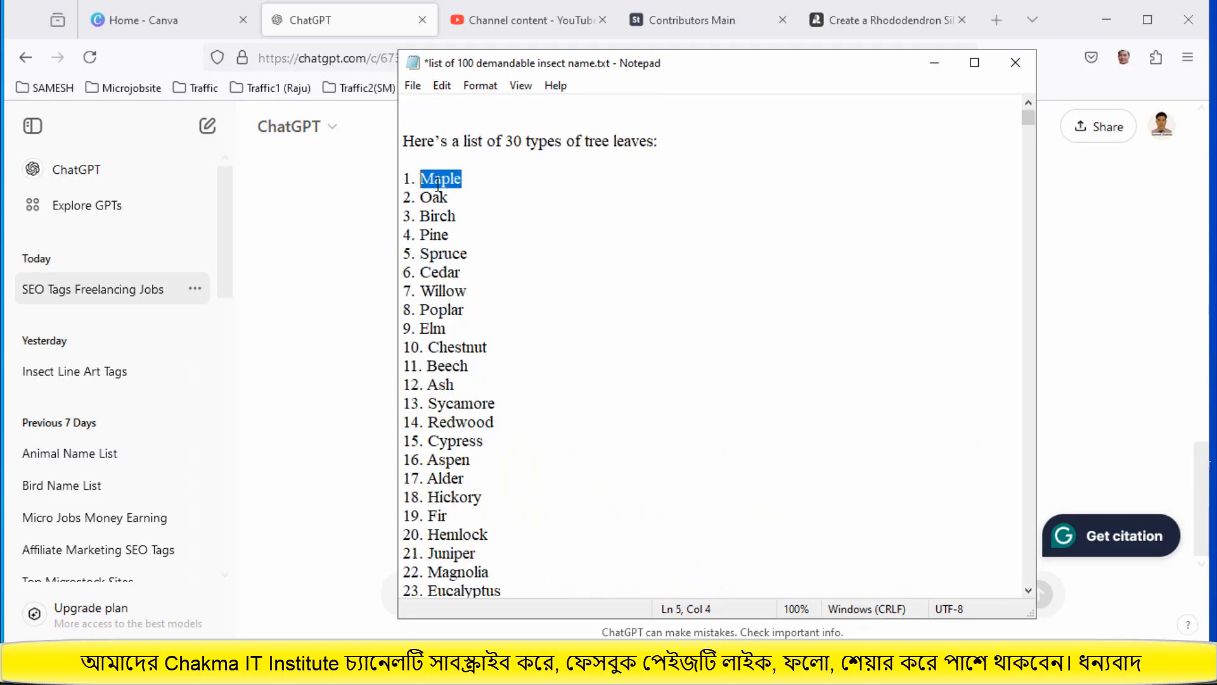
right_click(437, 184)
left_click(491, 240)
scroll(623, 299, "down", 8)
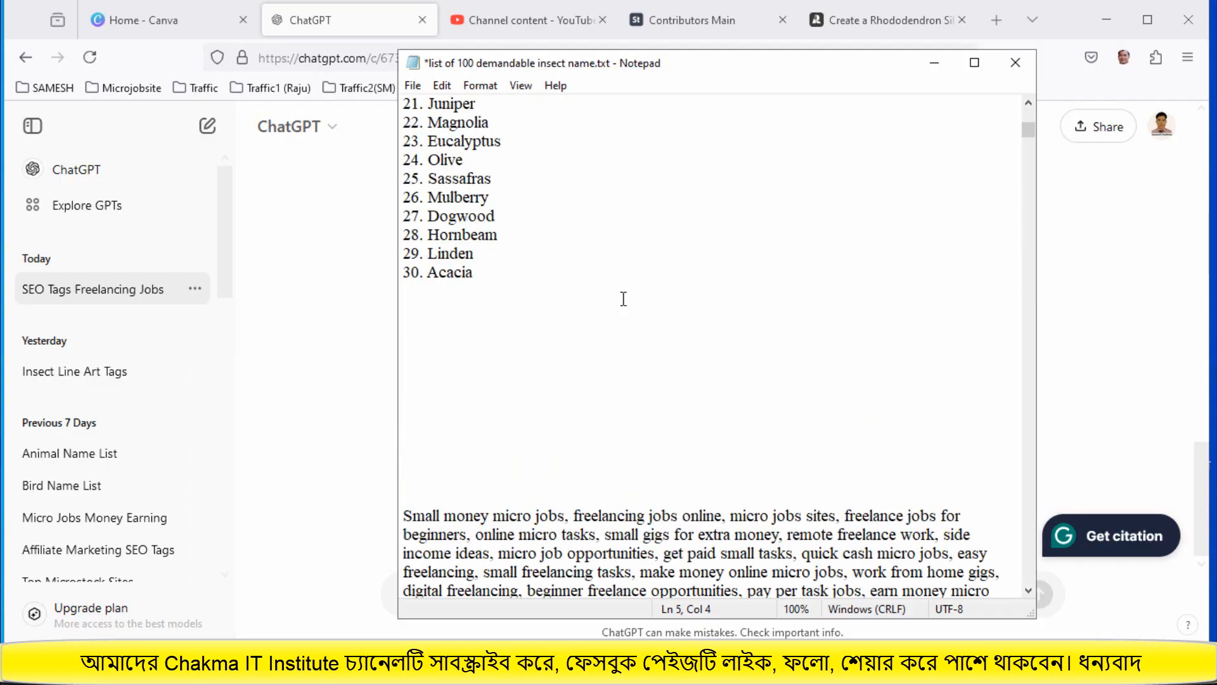
scroll(624, 299, "down", 15)
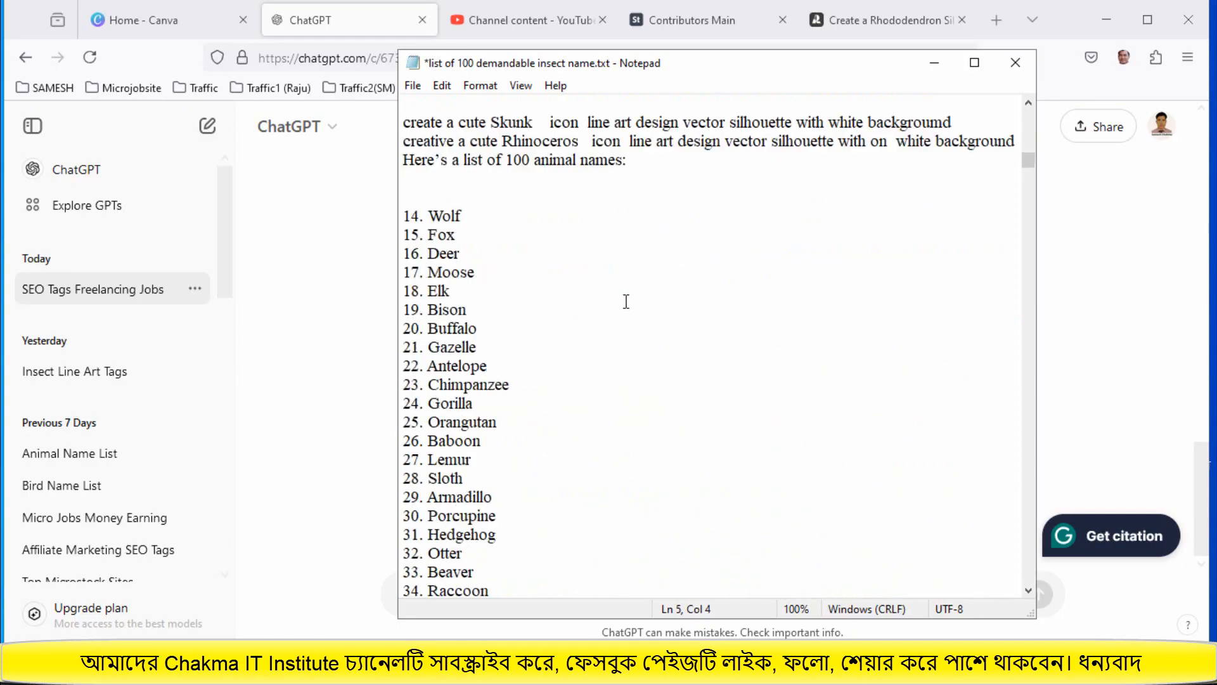
scroll(625, 302, "down", 18)
scroll(625, 302, "up", 4)
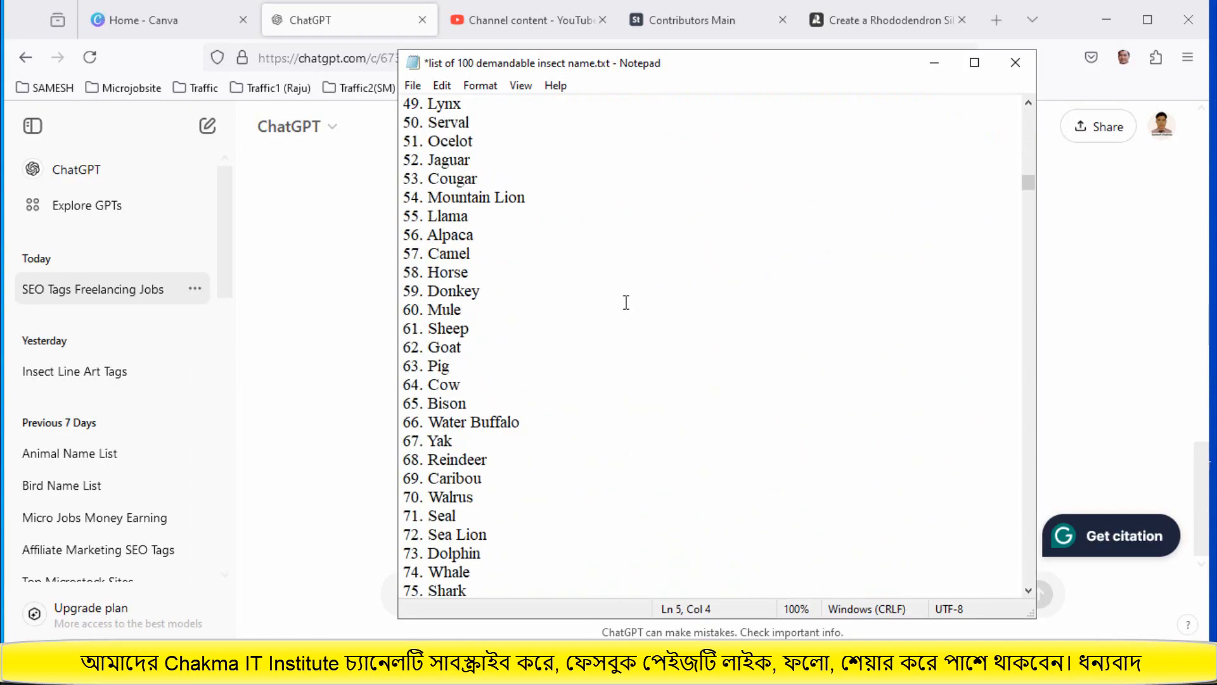
scroll(626, 301, "up", 7)
- Switch to the Recraft project, set the canvas zoom to 15% and select the hippopotamus image
left_click(894, 20)
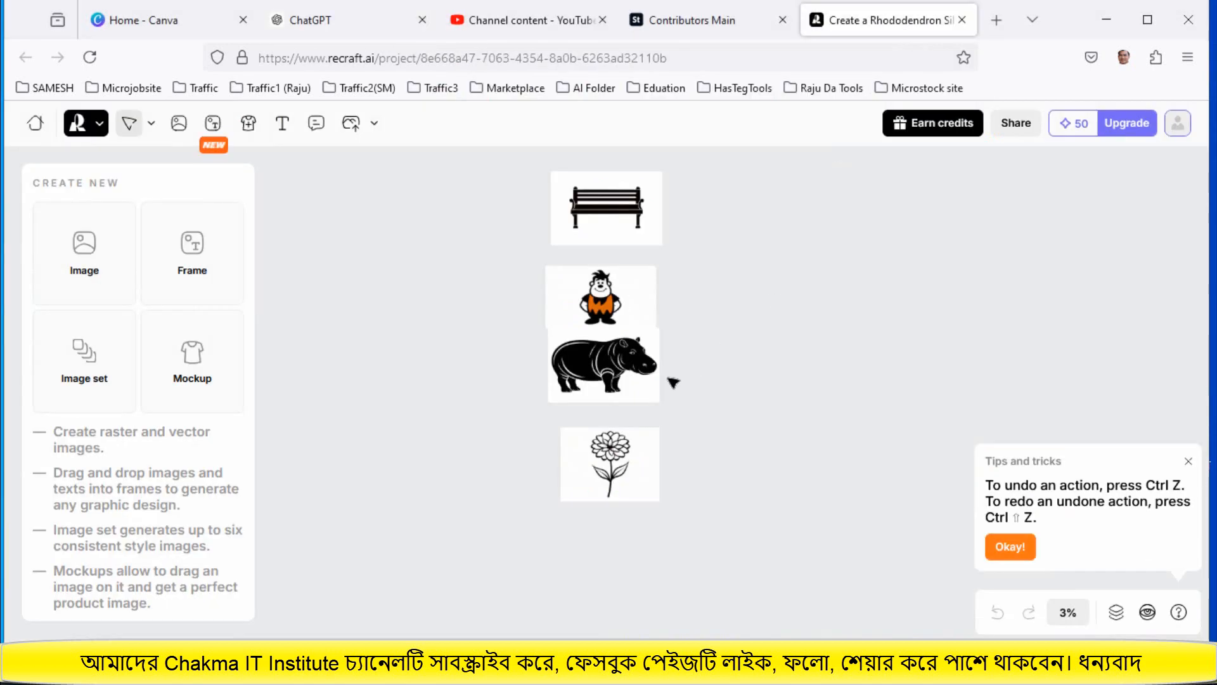
left_click(1060, 609)
type("15")
key("Return")
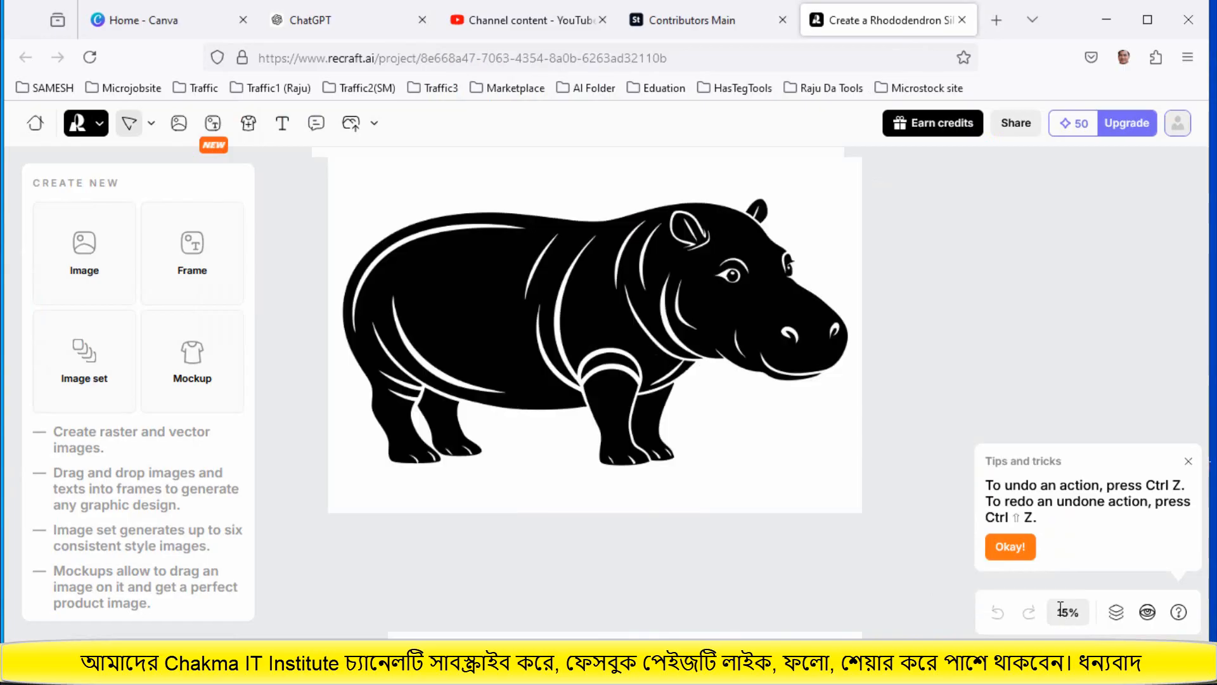
left_click(609, 351)
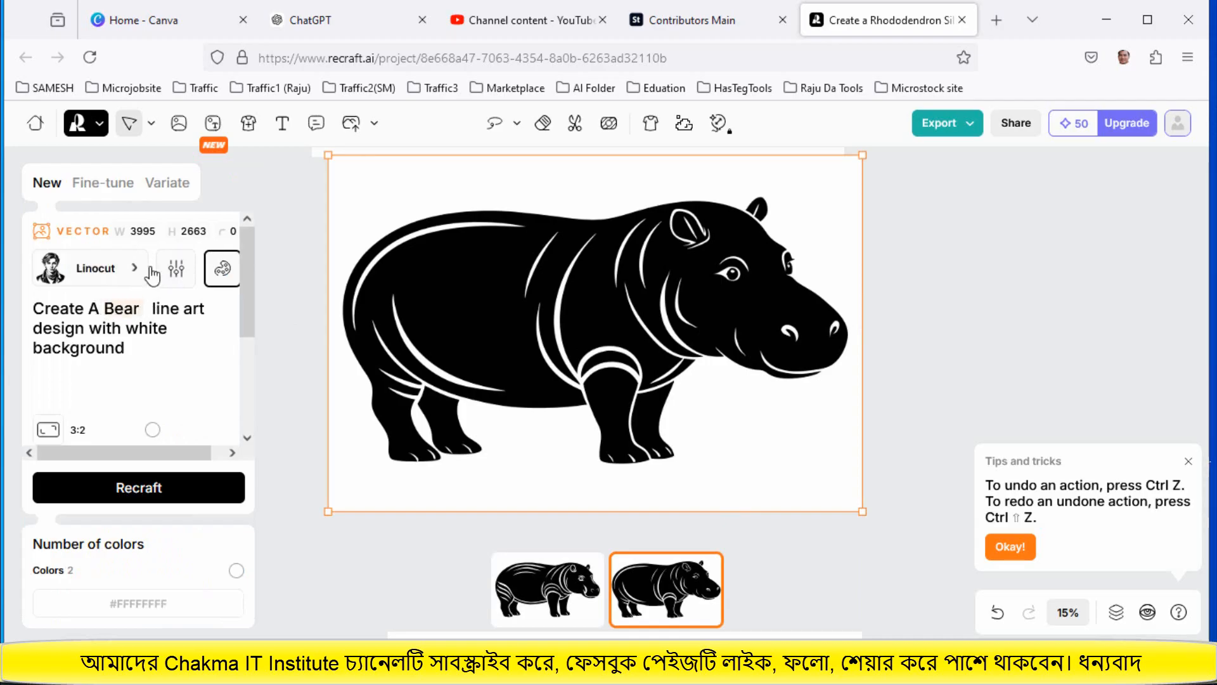
- Replace the word "Bear" with the copied "Maple" in the image prompt so it reads "Create A Maple line art design with white background"
right_click(114, 298)
left_click(172, 427)
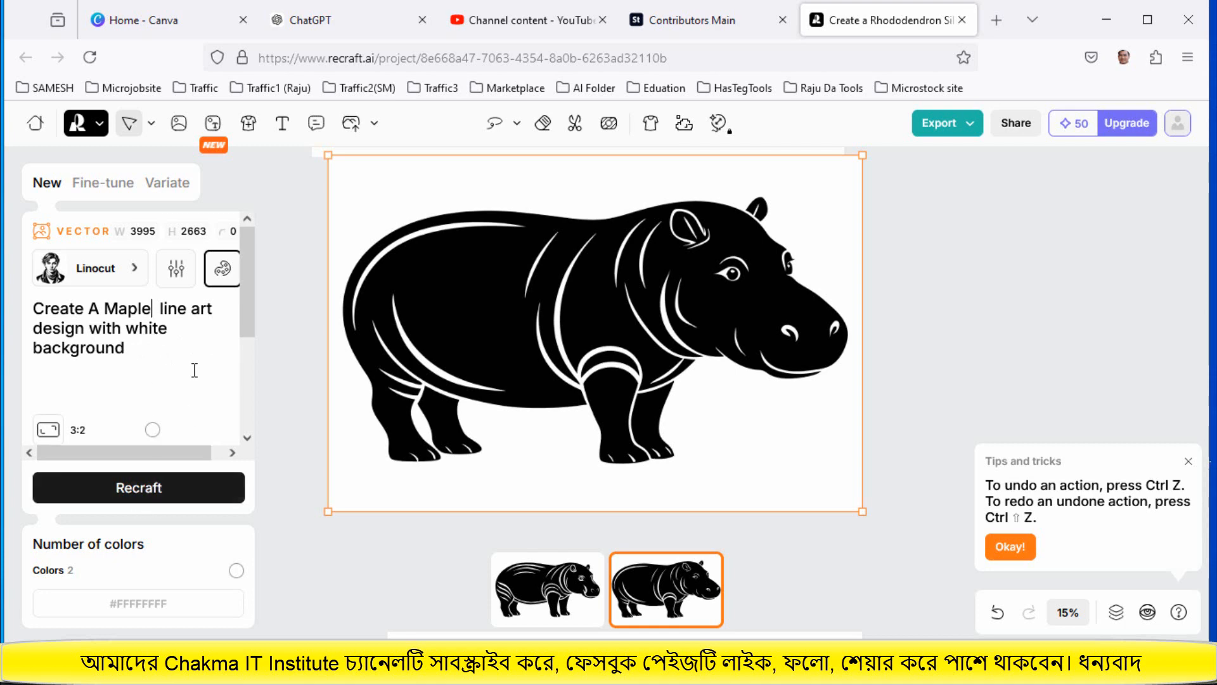
left_click_drag(249, 311, 261, 288)
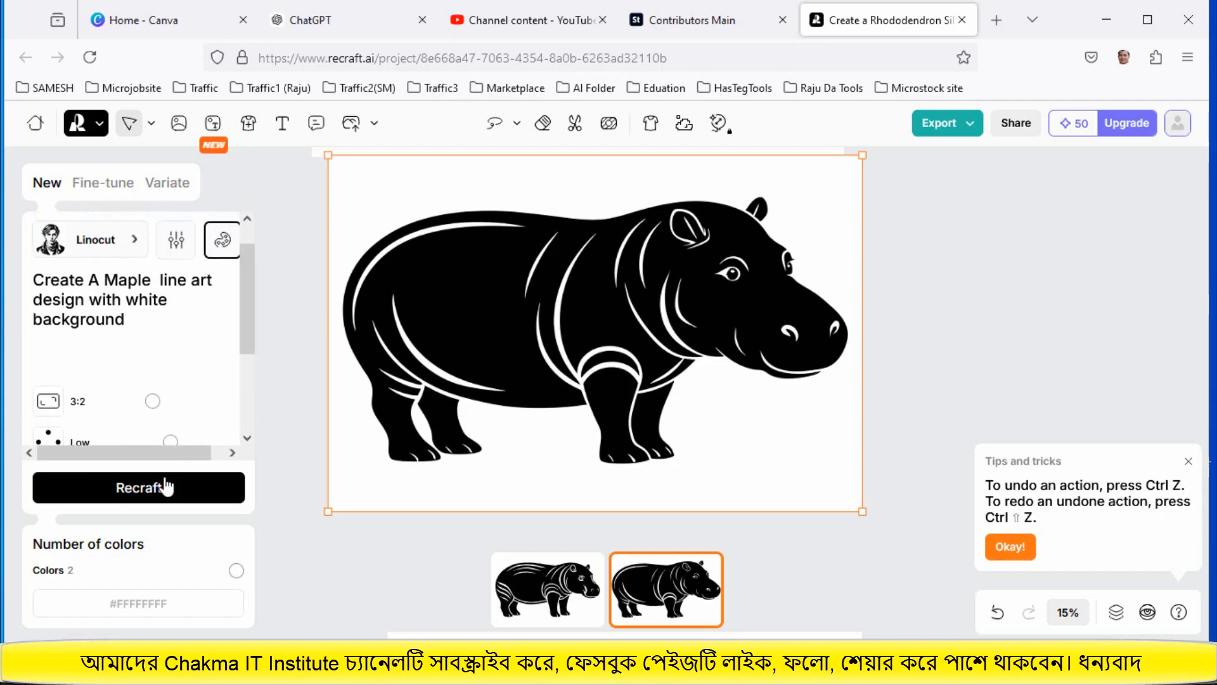
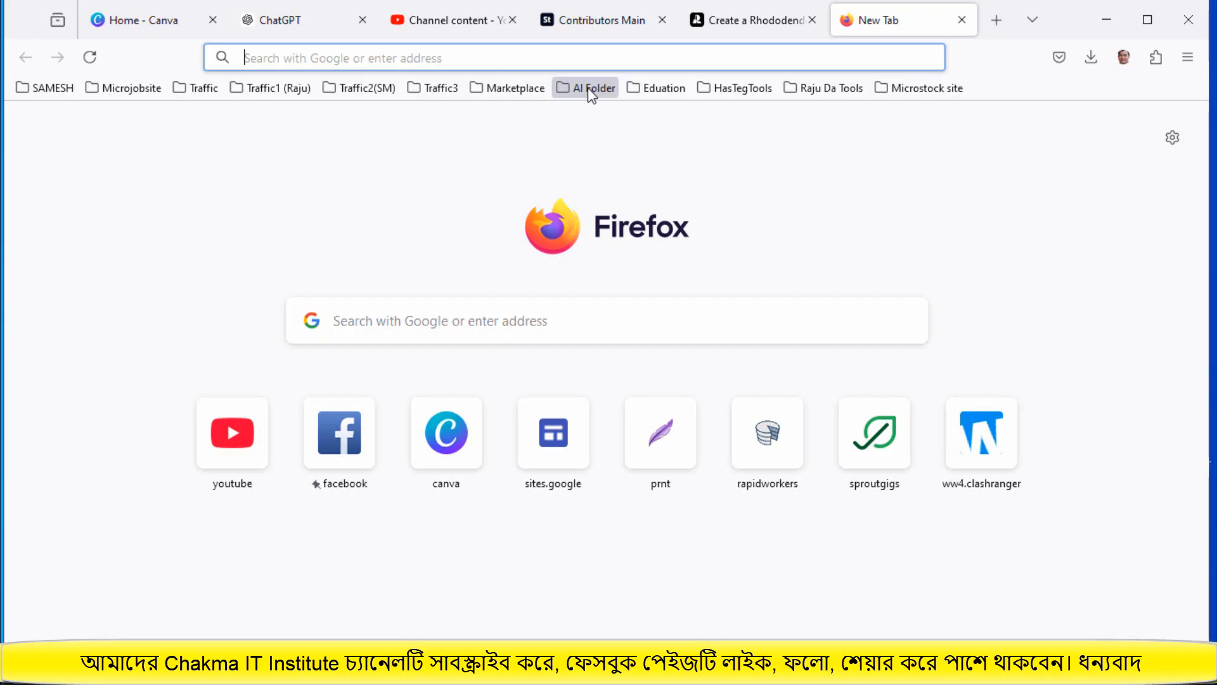
- Open the bookmarked SVG to EPS converter from the AI Folder bookmarks and bring its page to the front
left_click(592, 95)
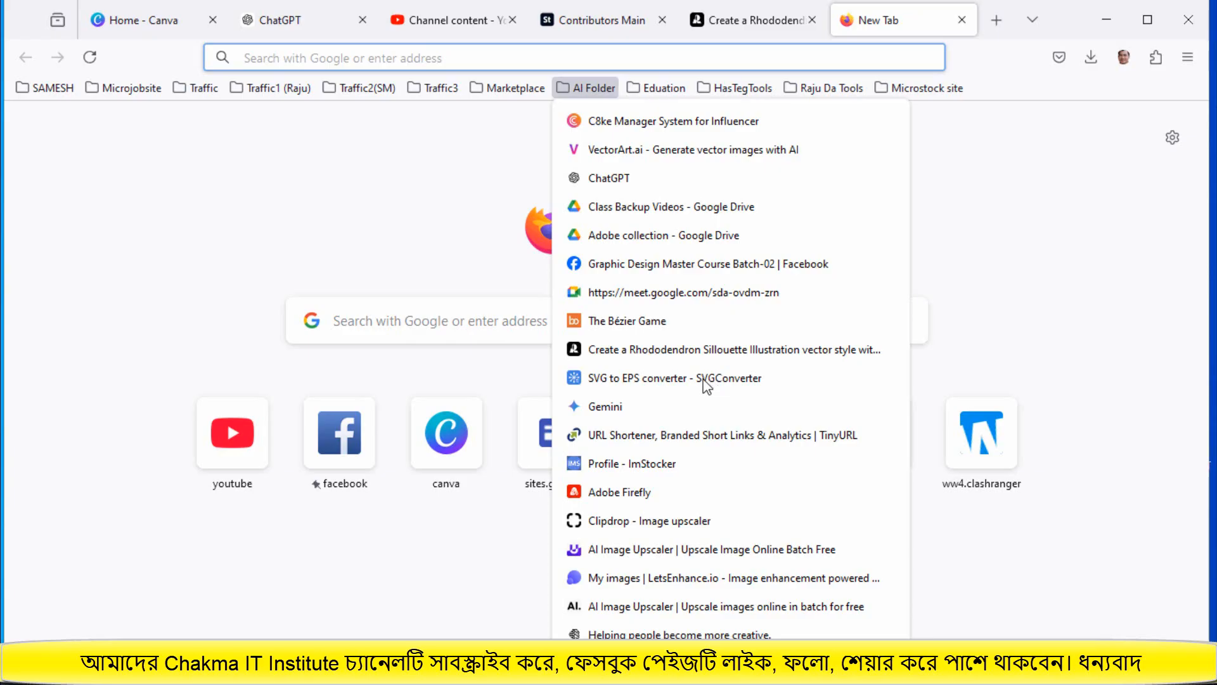
right_click(652, 378)
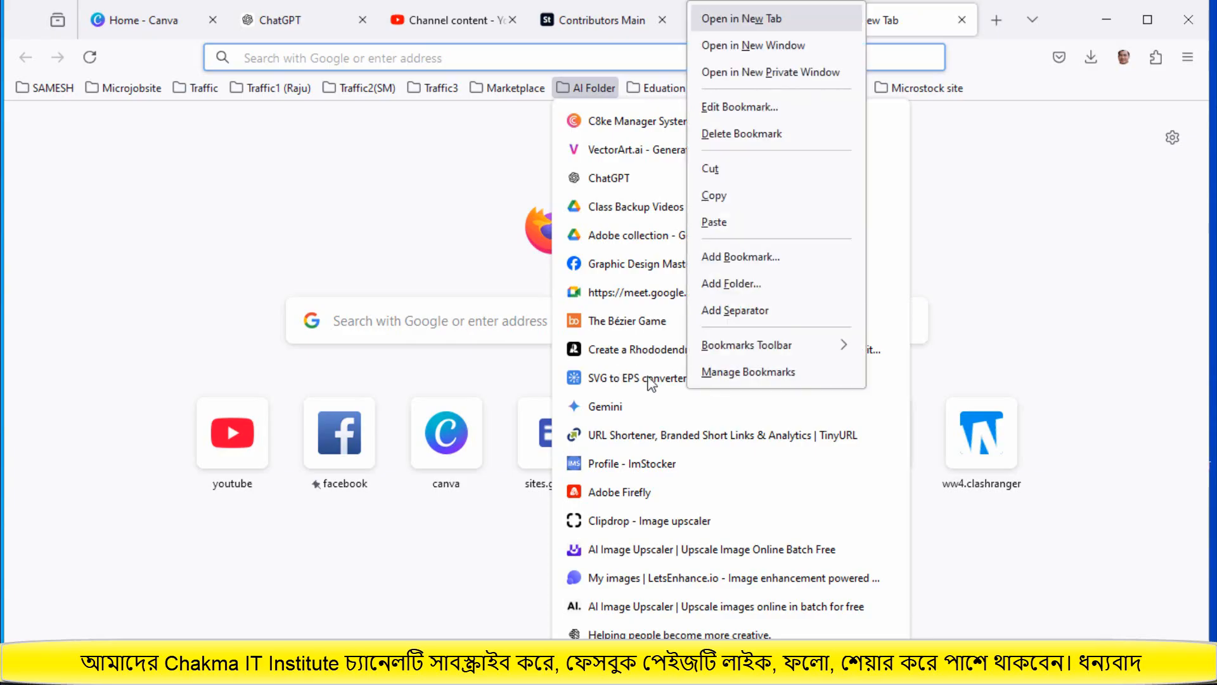
left_click(743, 23)
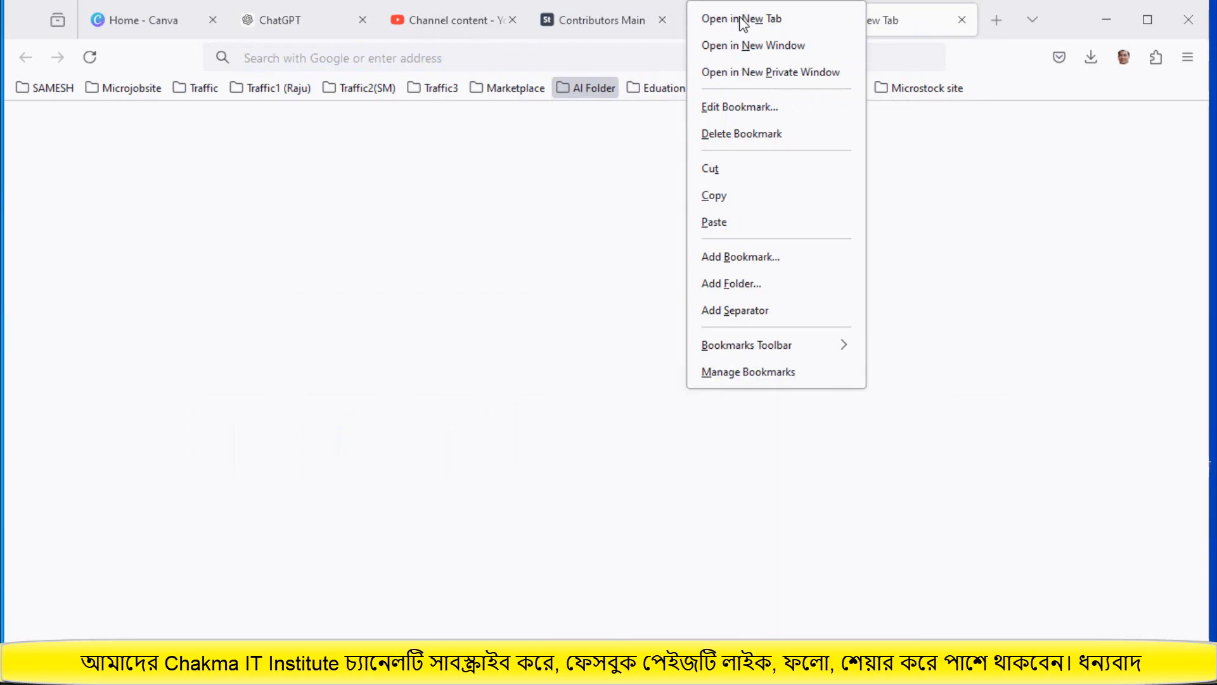
left_click(742, 22)
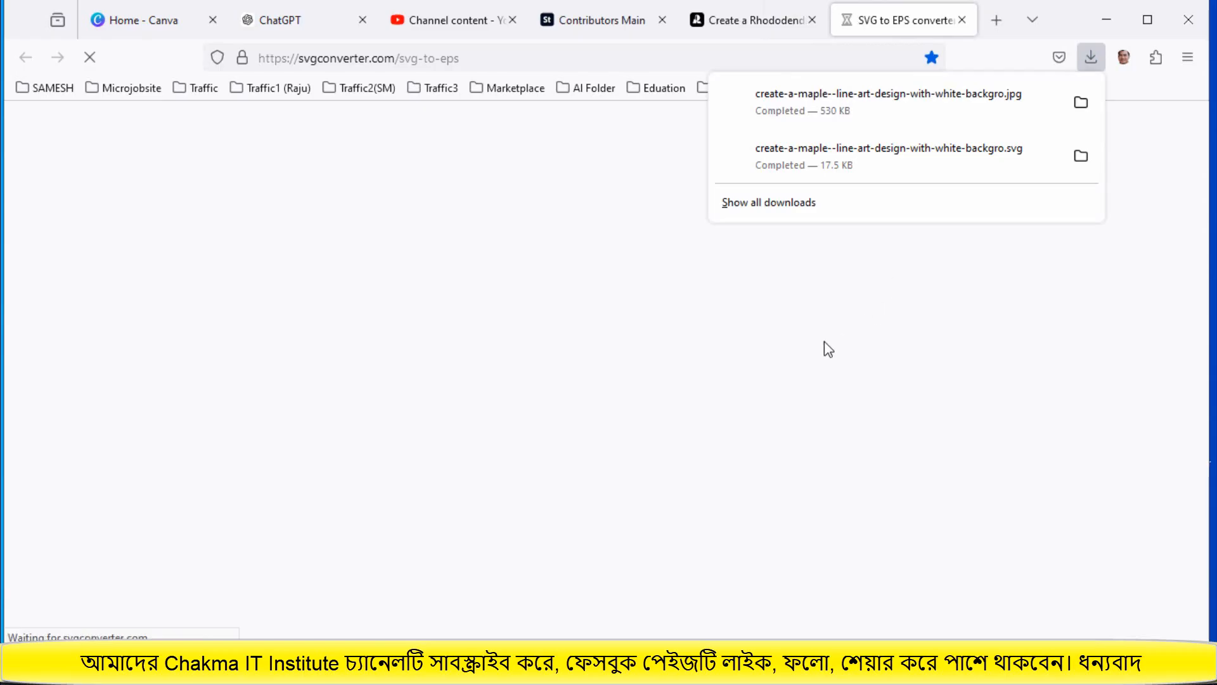
left_click(885, 28)
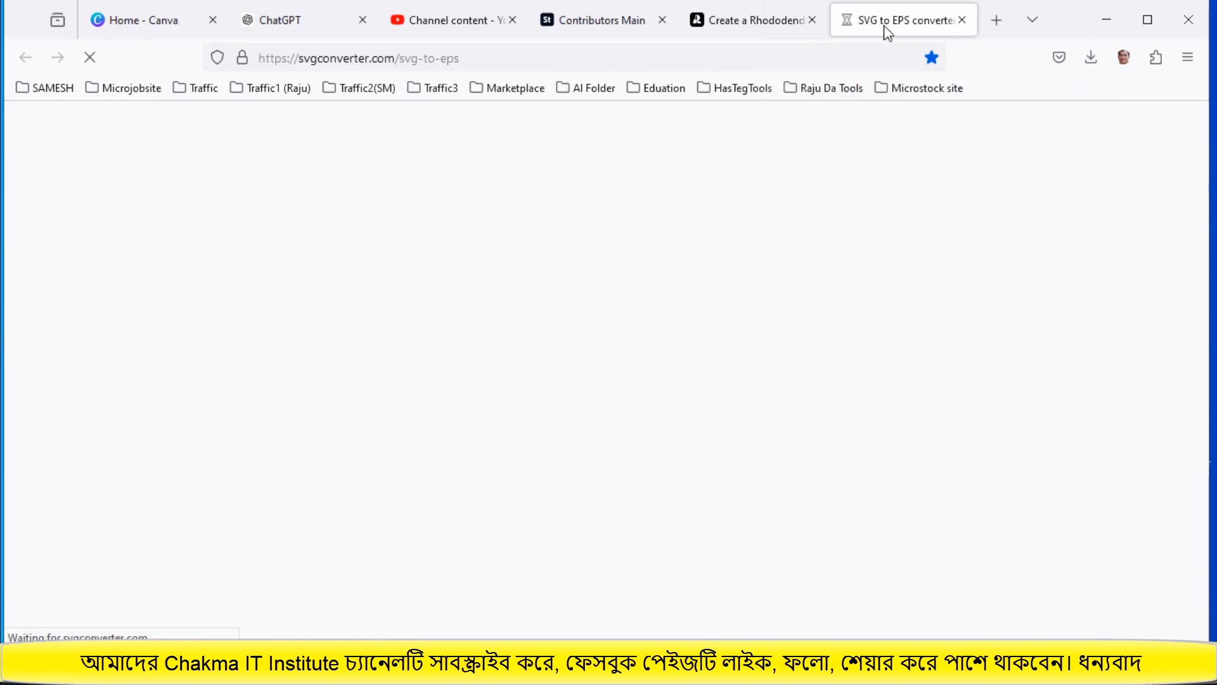
left_click(757, 24)
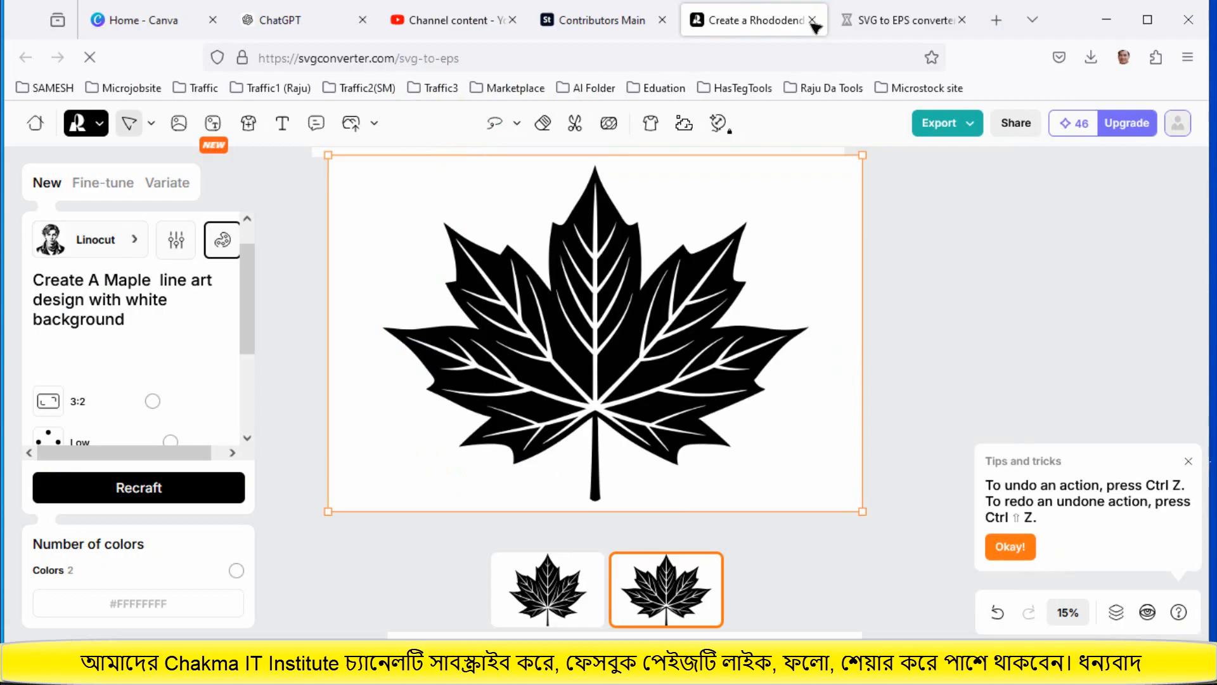
left_click(888, 21)
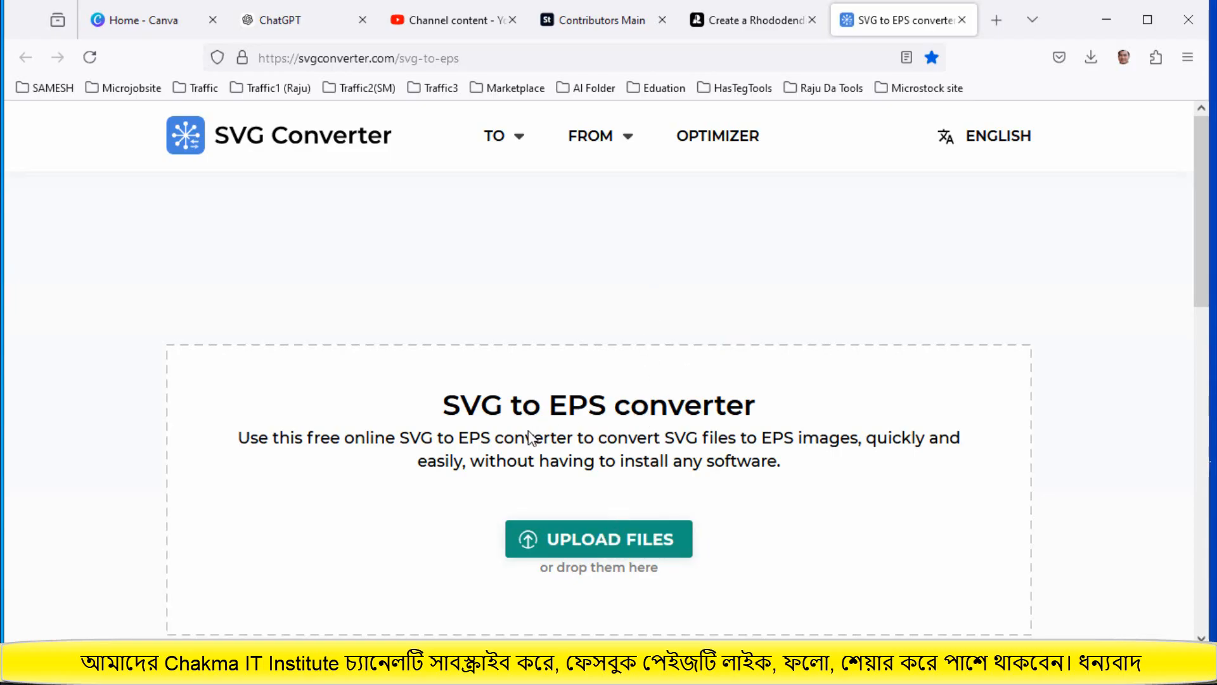
- Upload create-a-maple--line-art-design-with-white-backgro.svg from Downloads to the SVG to EPS converter and download the converted result
left_click(598, 543)
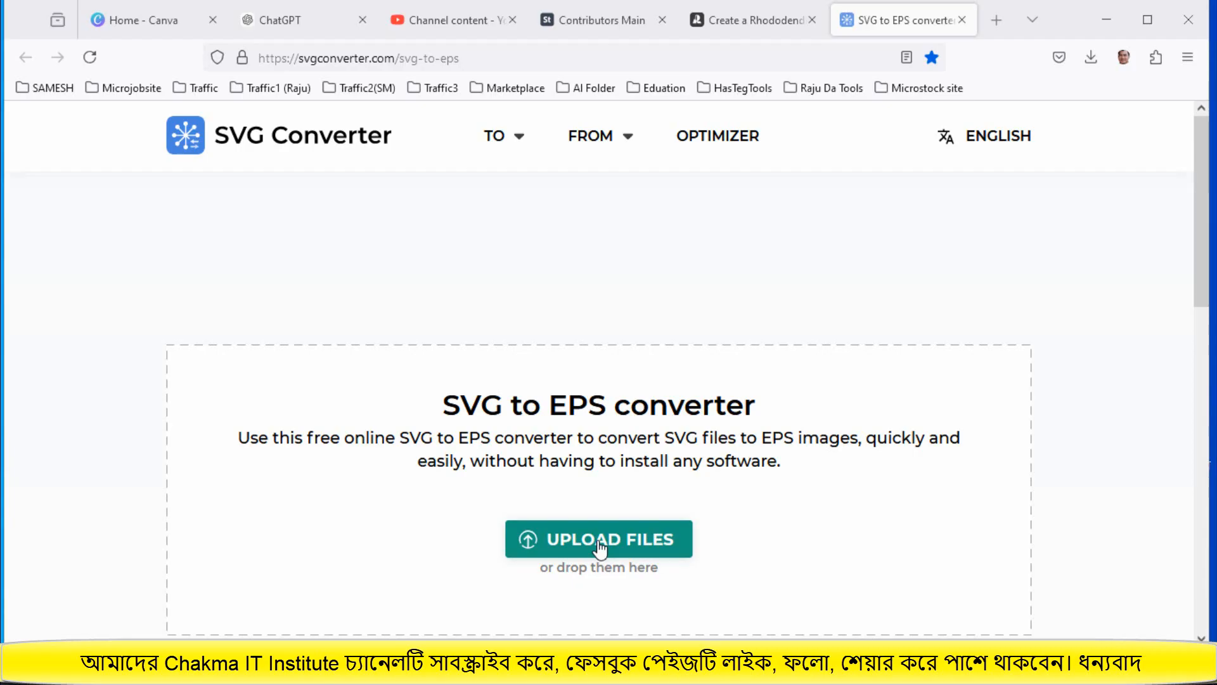
left_click(599, 539)
left_click(601, 546)
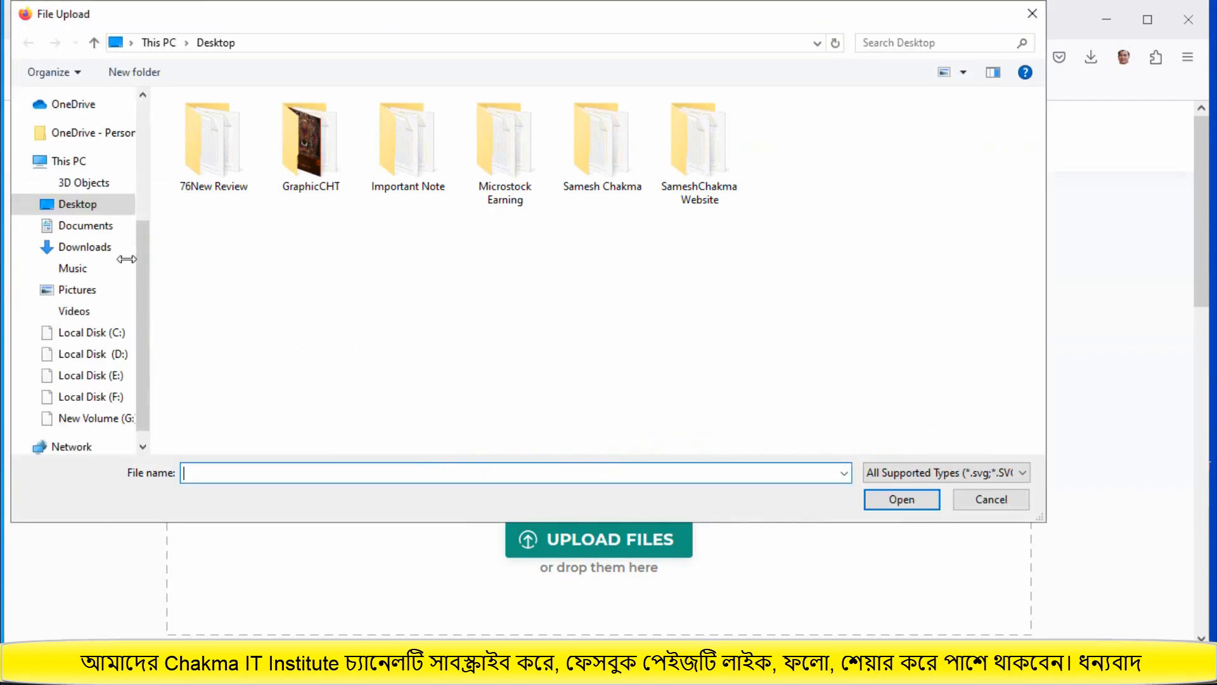
left_click(85, 248)
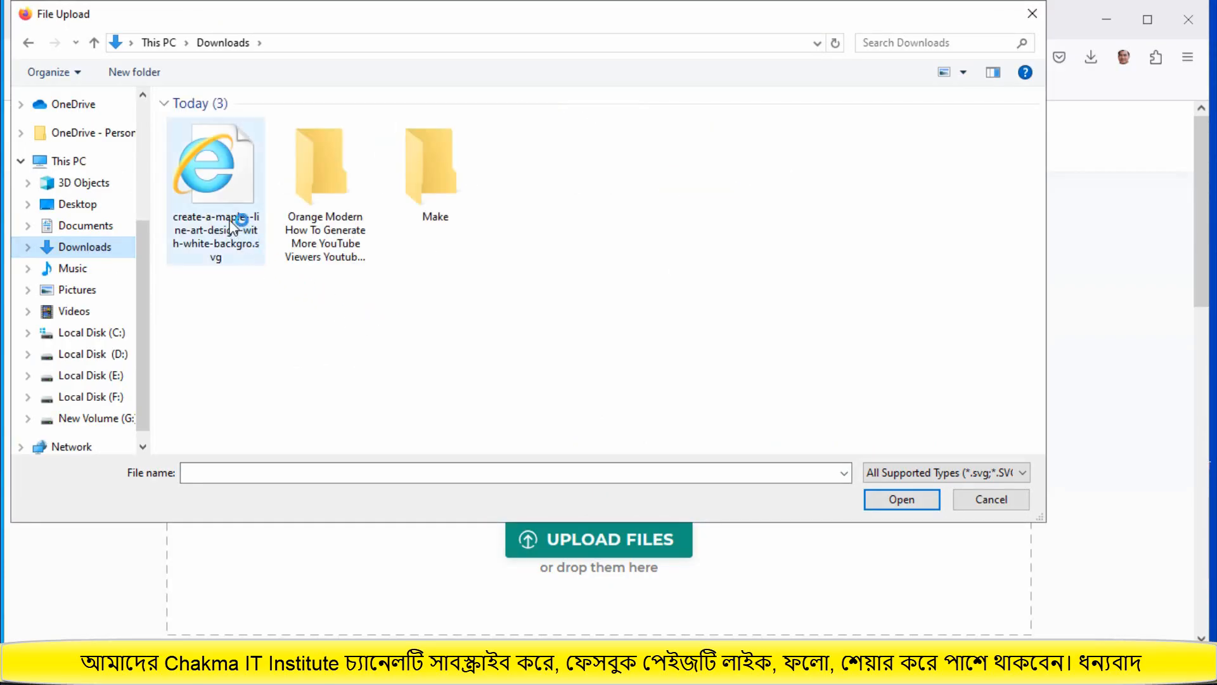
left_click(216, 204)
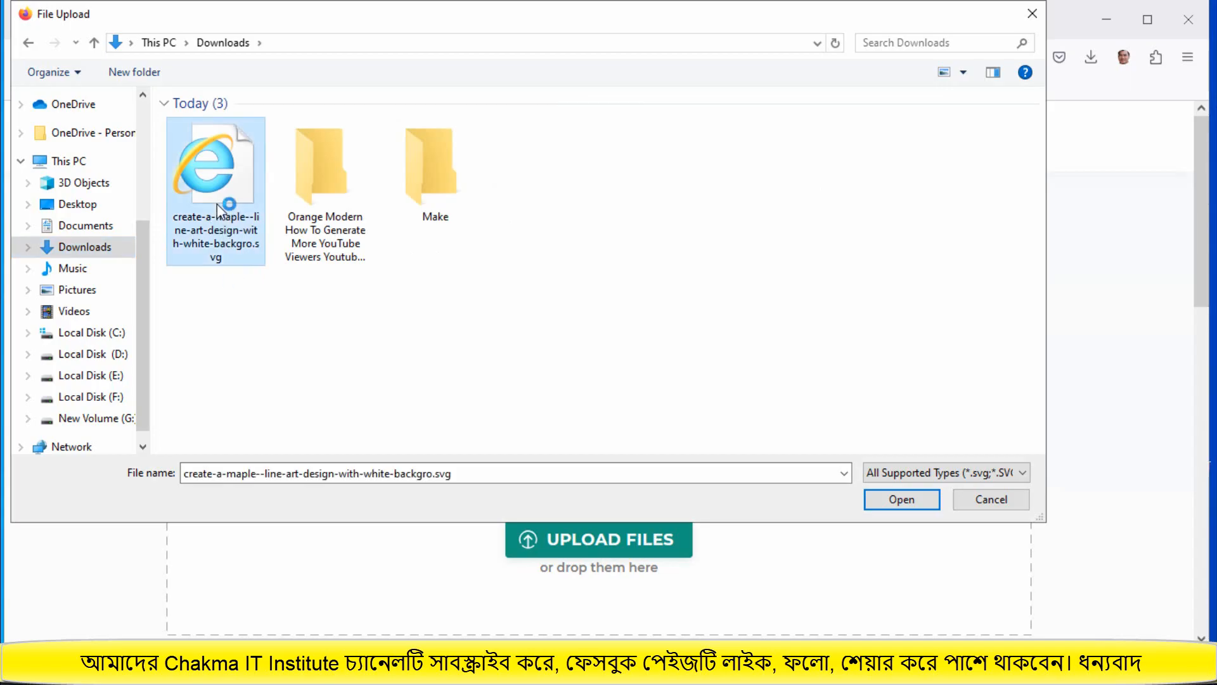
left_click(891, 498)
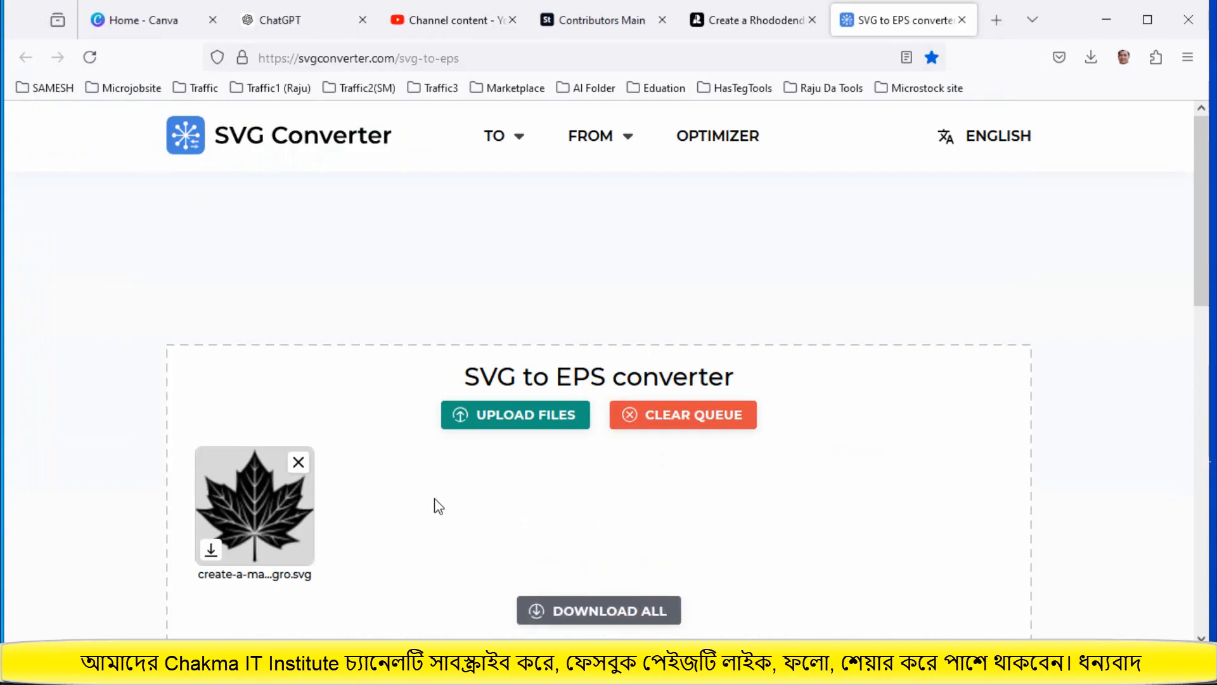
scroll(435, 502, "down", 2)
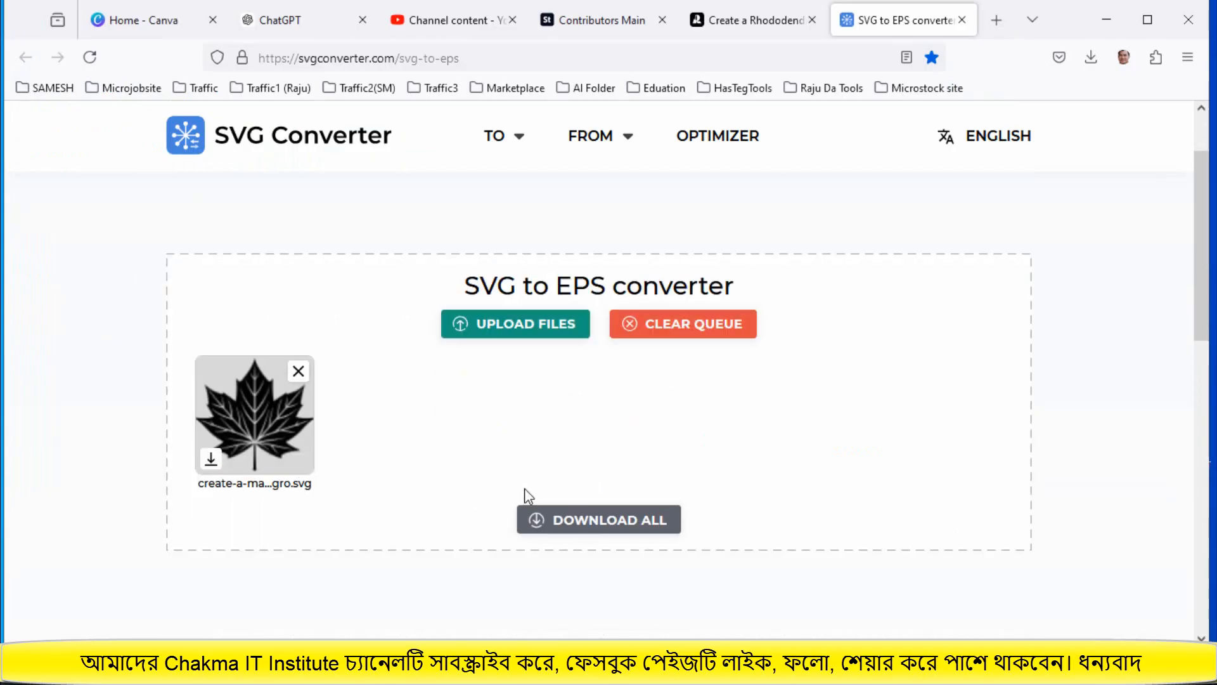
left_click(603, 526)
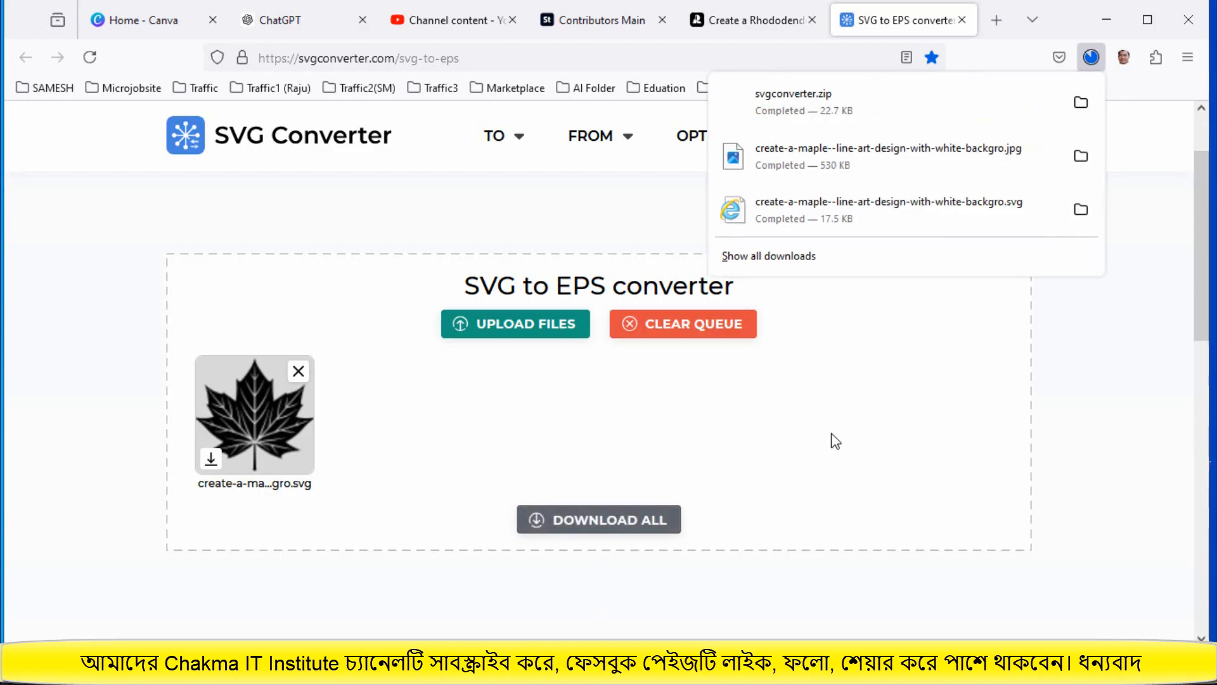
- Extract svgconverter.zip from the Downloads folder into its own svgconverter subfolder and open that folder
left_click(1106, 21)
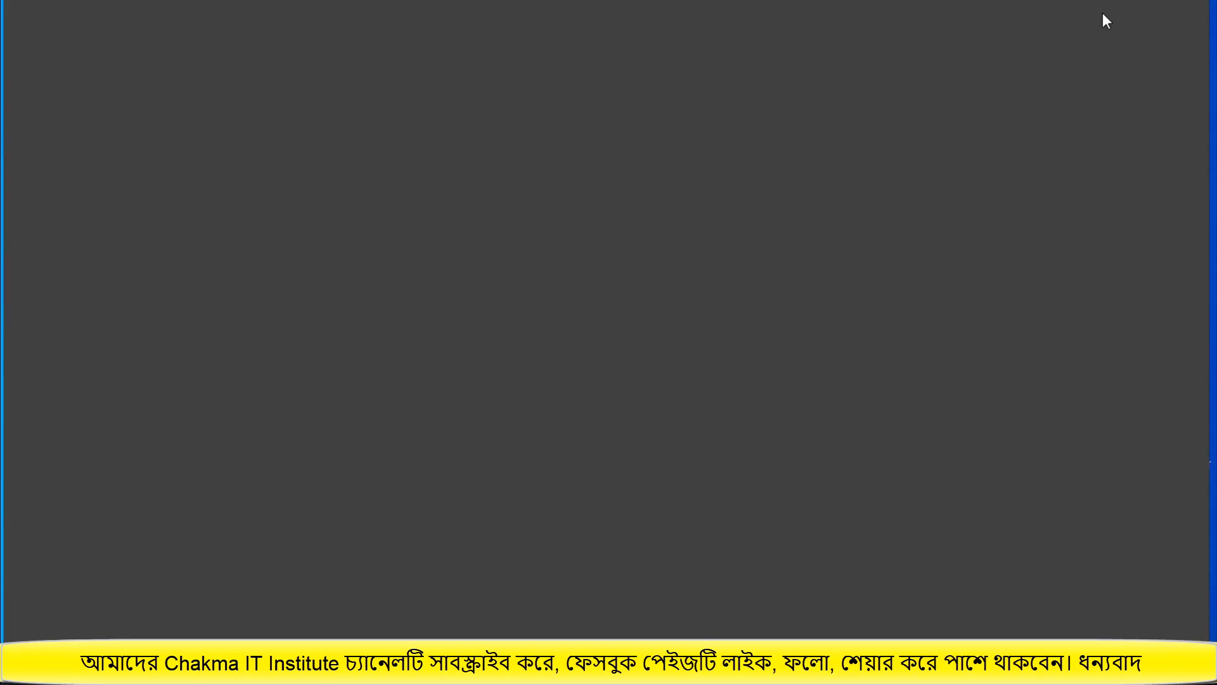
left_click(948, 56)
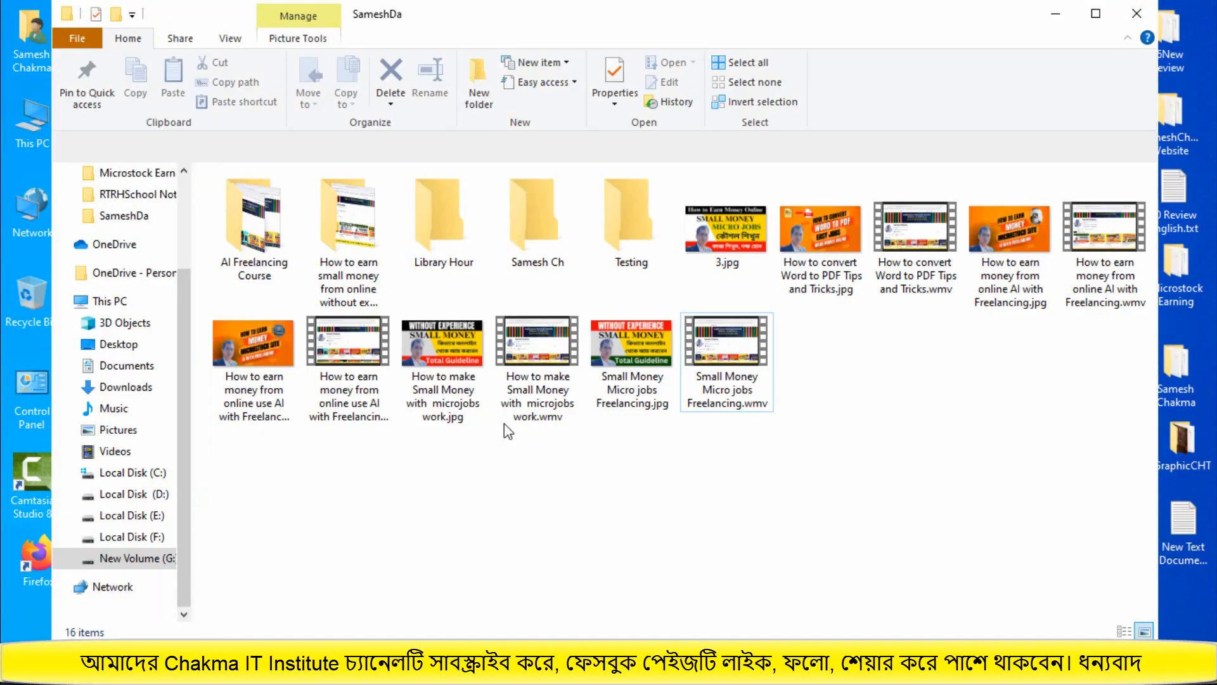
left_click(132, 390)
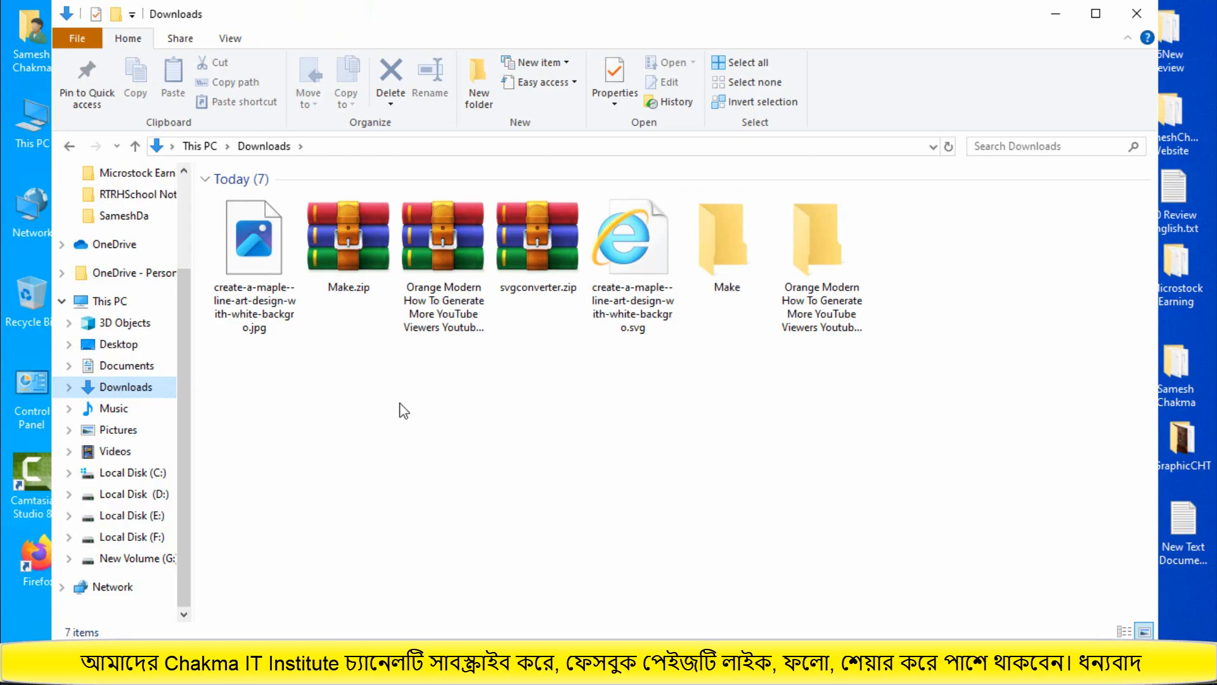
left_click(534, 243)
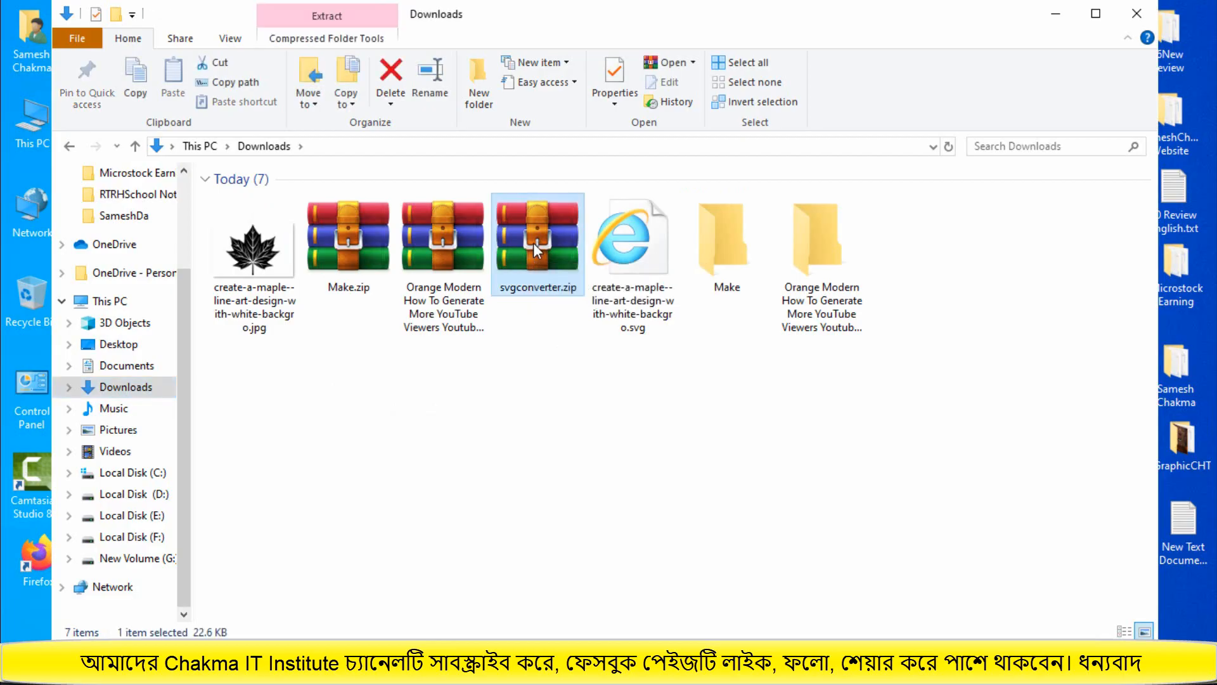
right_click(534, 242)
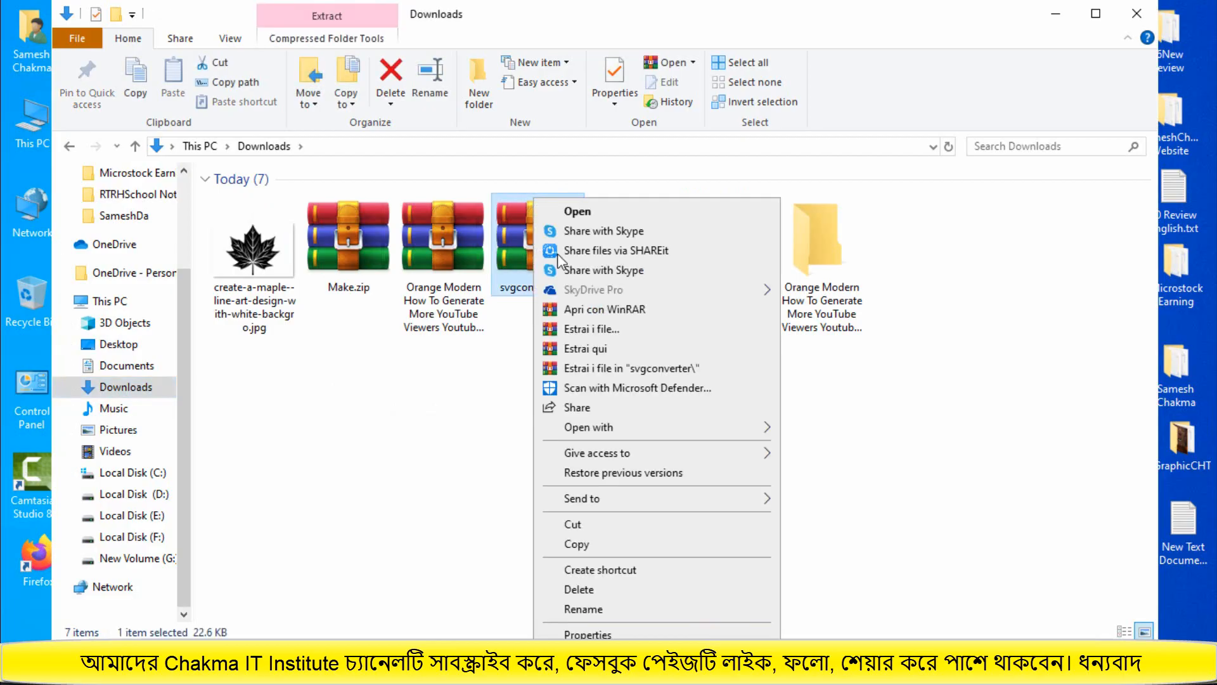
left_click(594, 332)
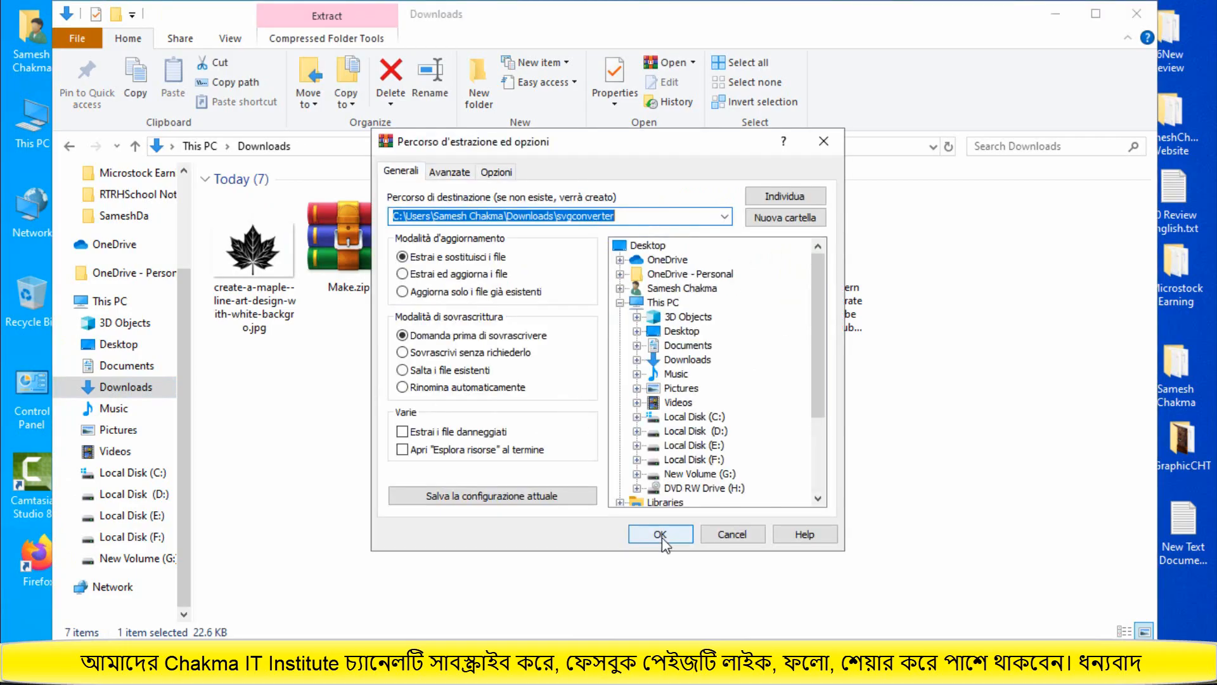
left_click(660, 534)
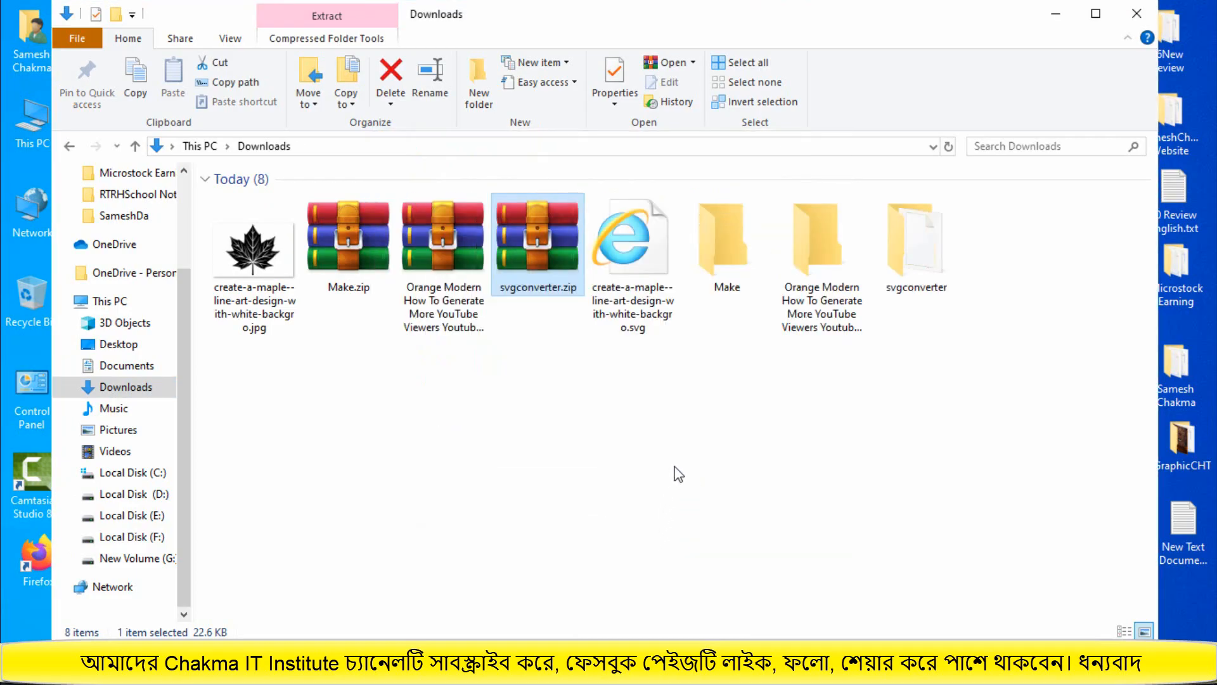
left_click(900, 269)
double_click(900, 267)
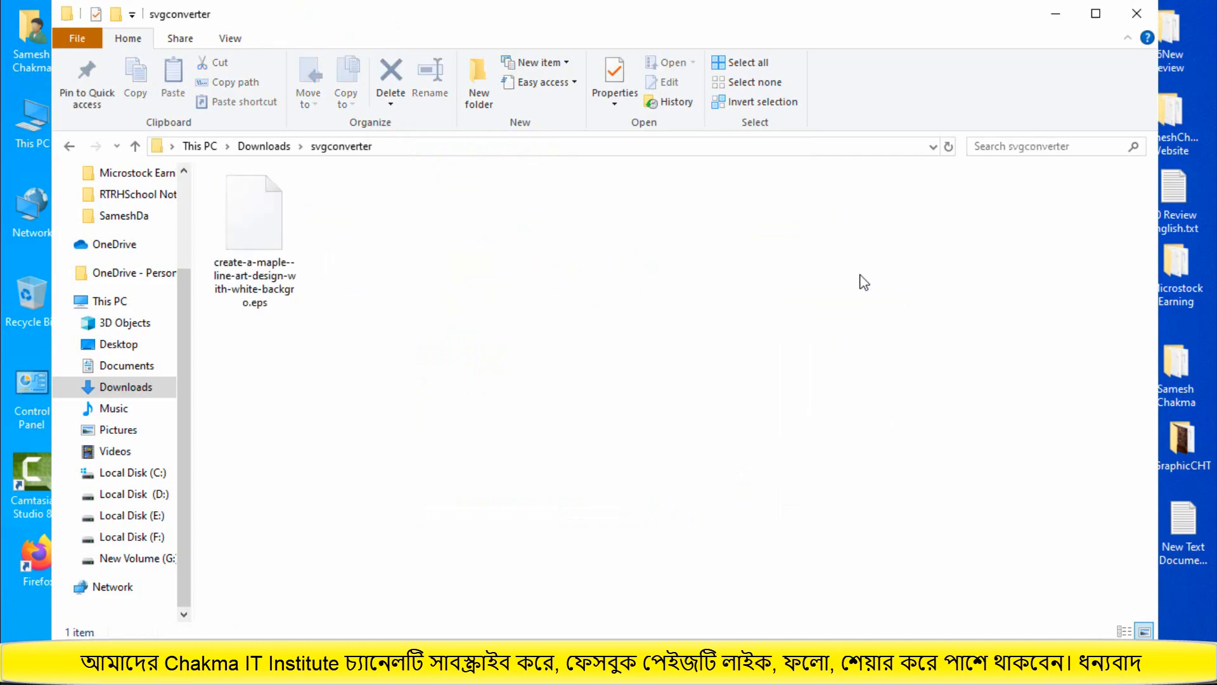
- Return to the browser, bring up the Adobe Stock contributor dashboard and close the SVG converter page
left_click(1046, 13)
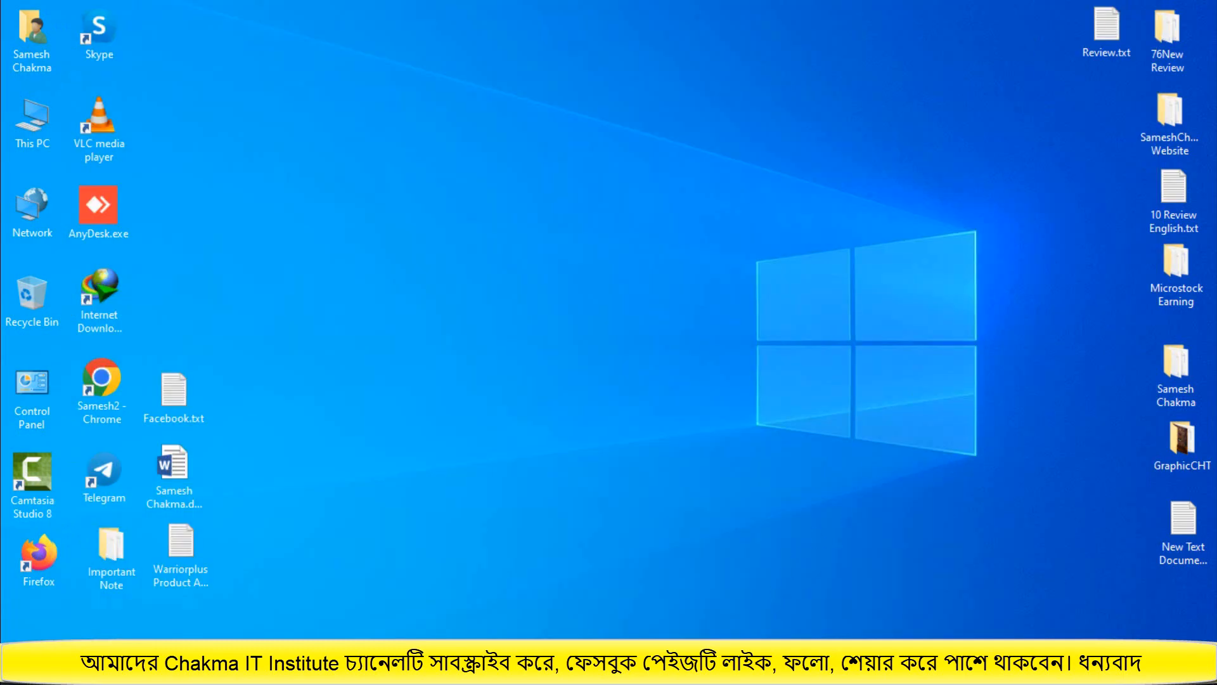
left_click(634, 669)
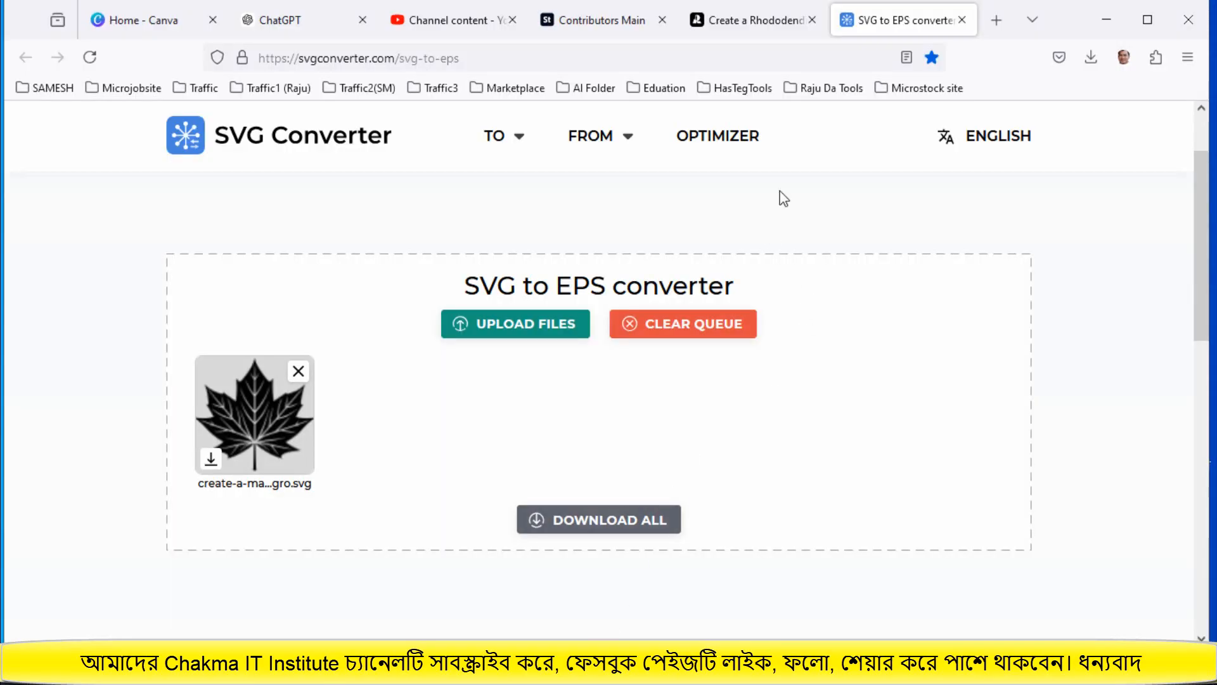
left_click(634, 23)
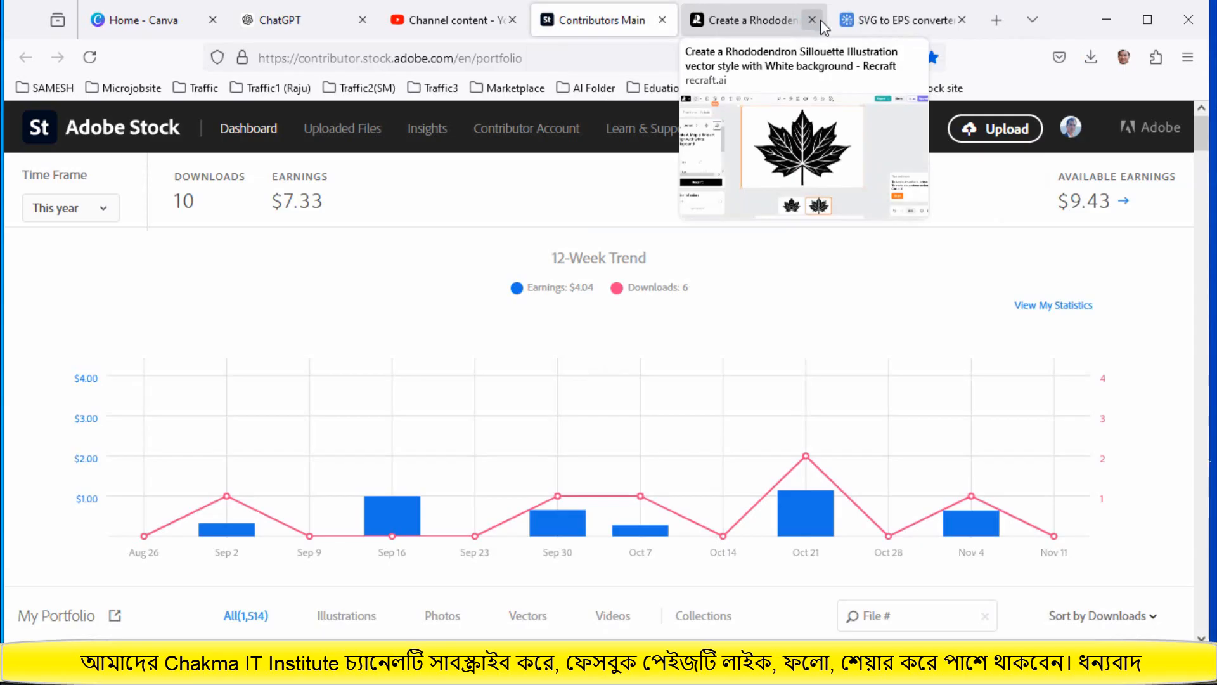
left_click(960, 20)
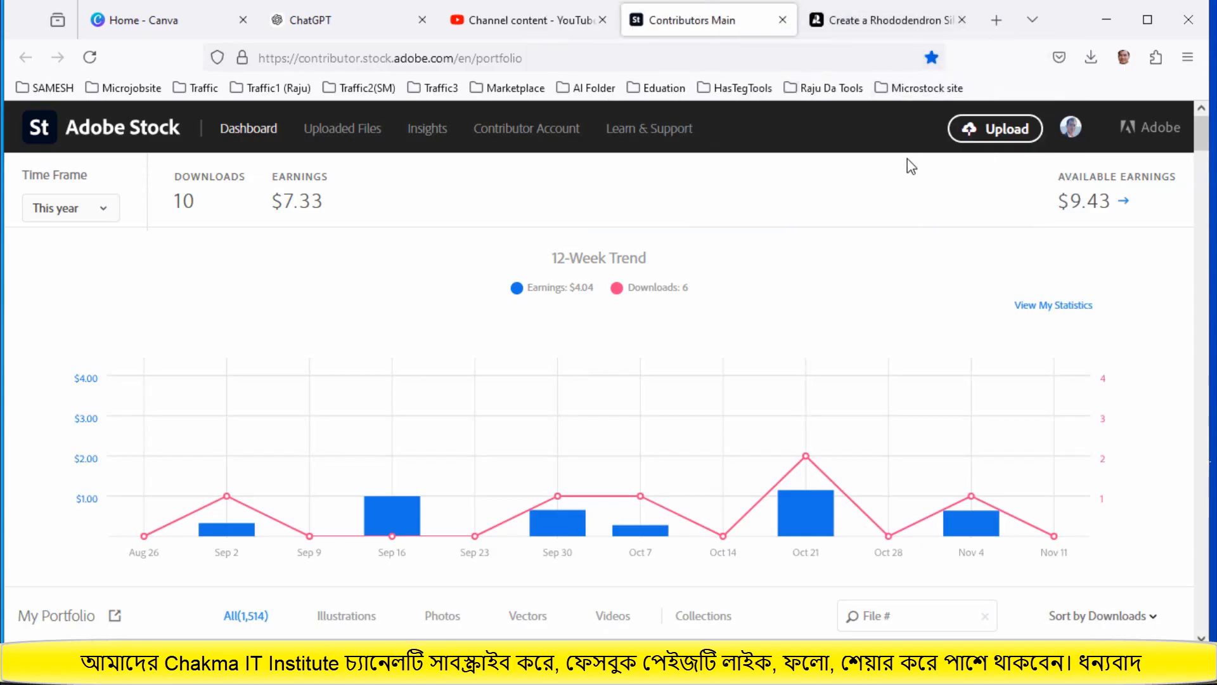
- Upload create-a-maple--line-art-design-with-white-backgro.eps from the svgconverter folder in Downloads to Adobe Stock
left_click(988, 131)
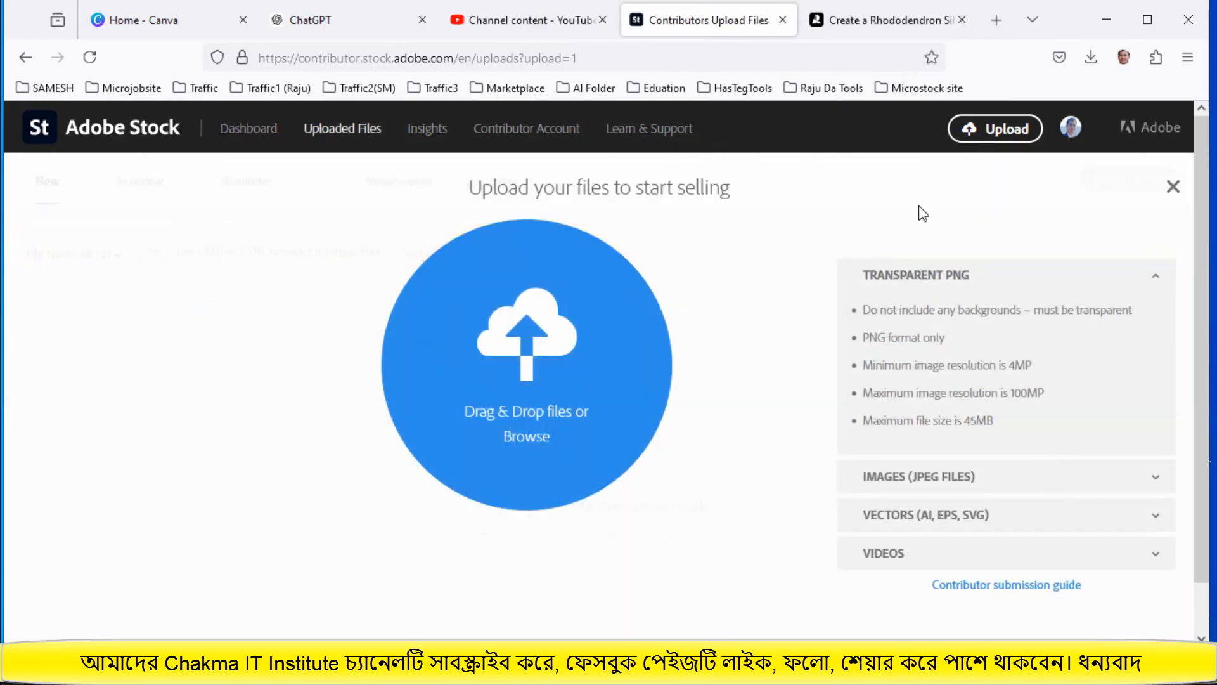
left_click(529, 437)
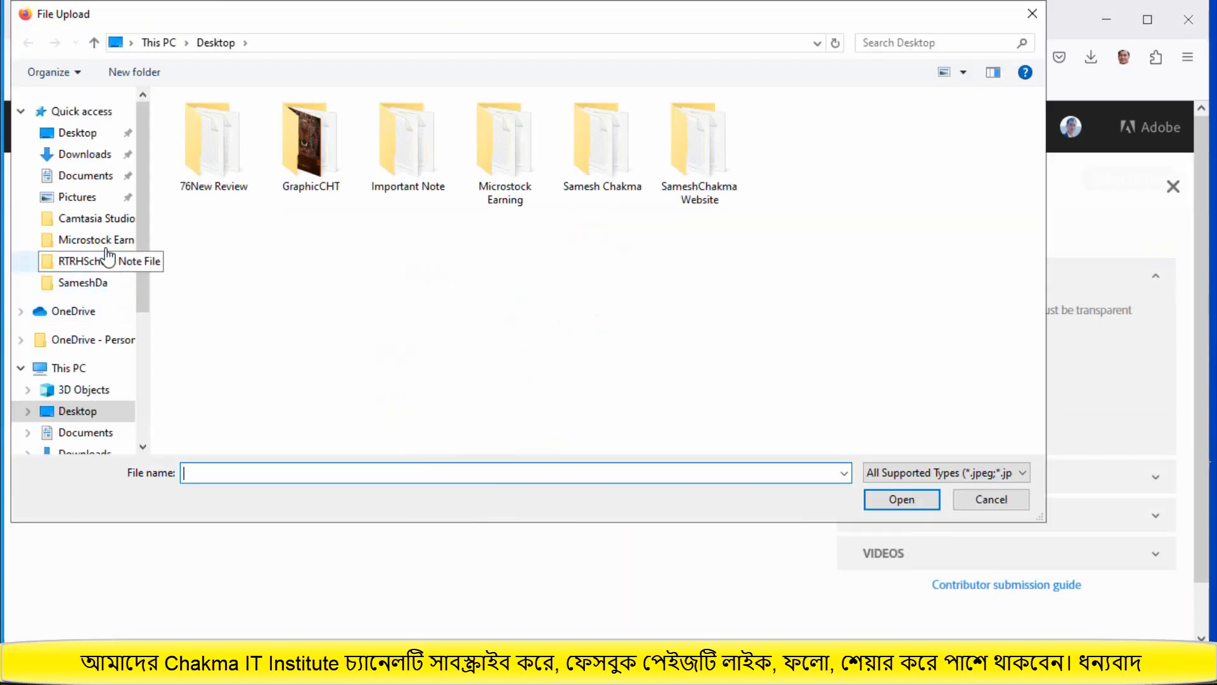
left_click(77, 159)
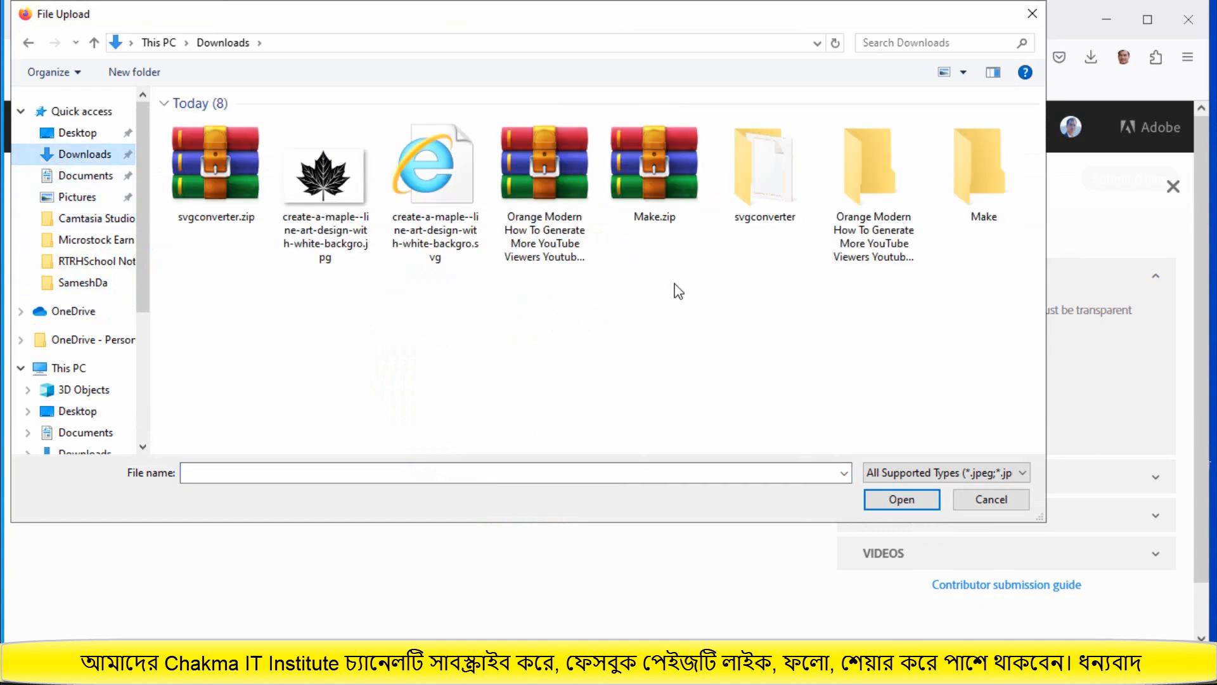
double_click(763, 187)
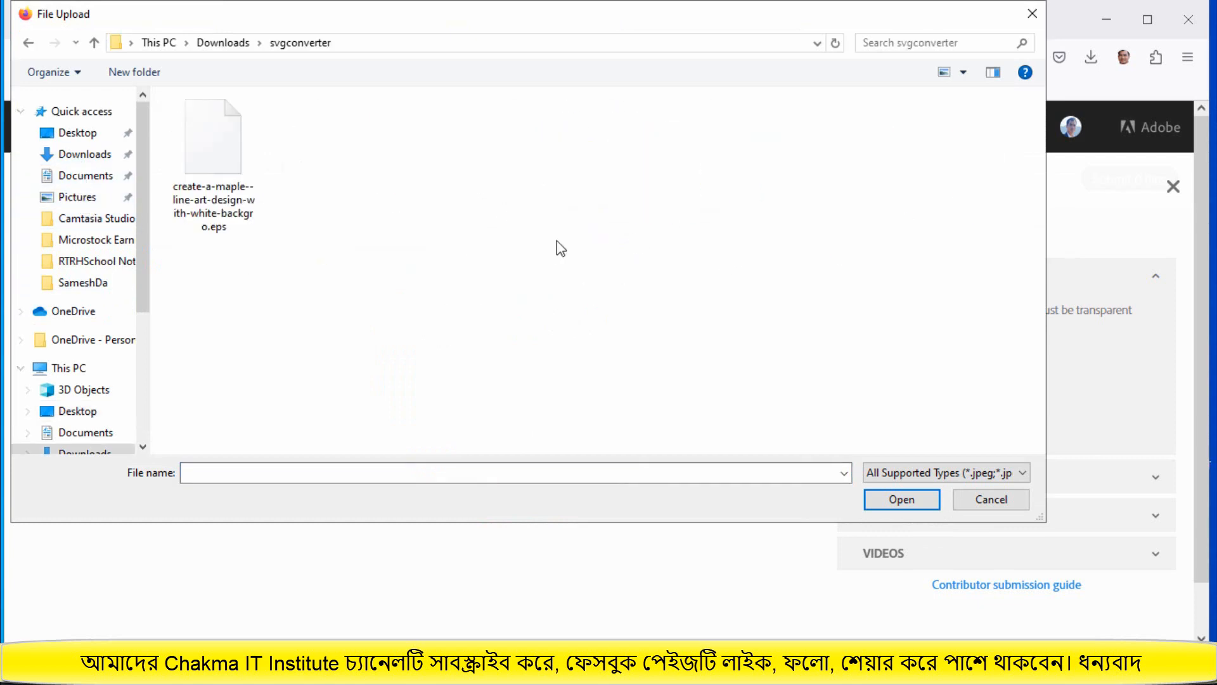
left_click(246, 185)
left_click(893, 497)
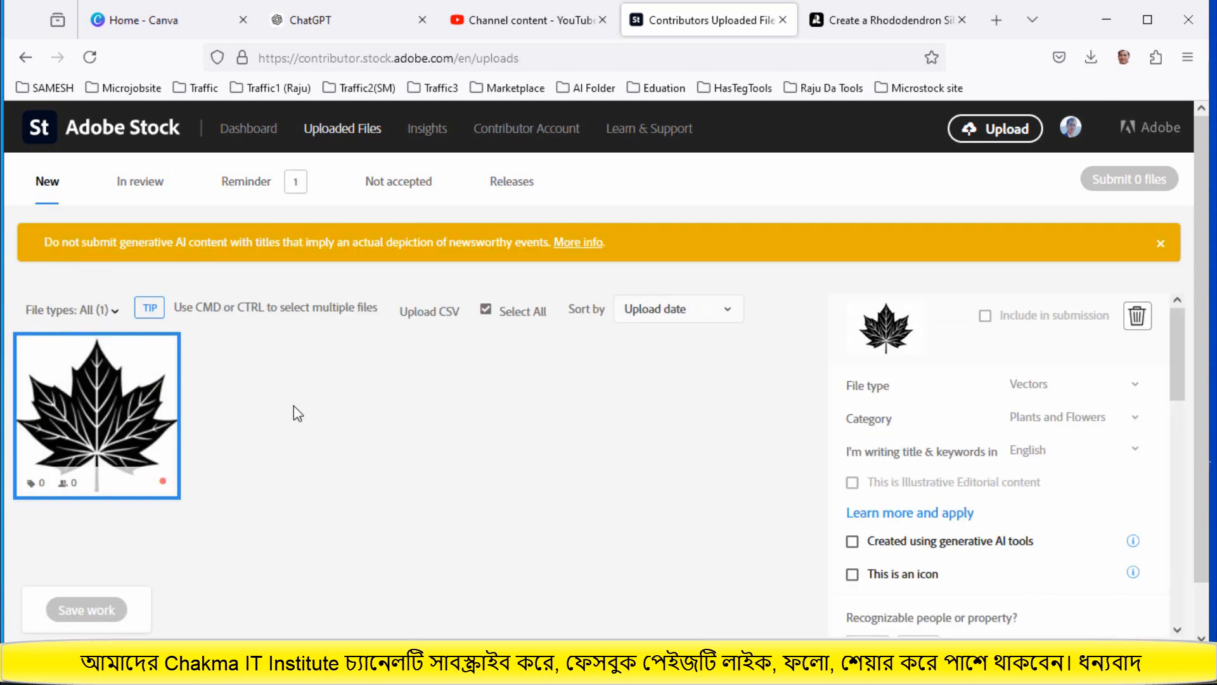
- Dismiss the generative AI content notice and answer No to recognizable people or property for the maple leaf file
scroll(361, 497, "down", 1)
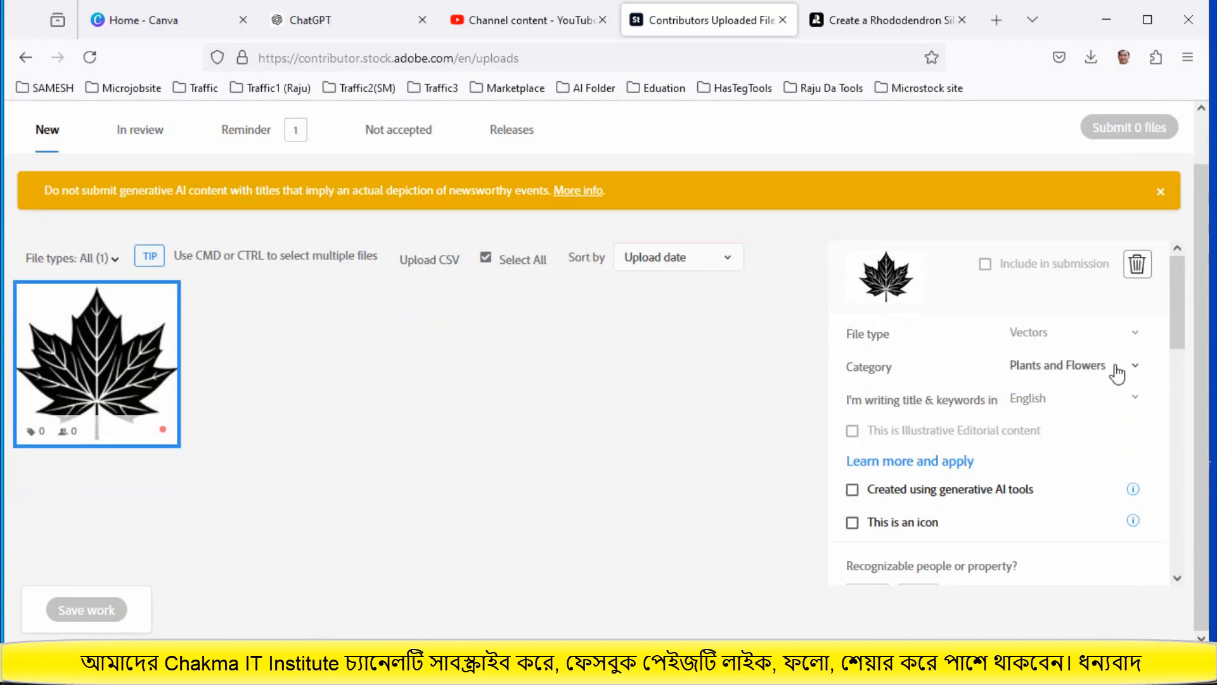
scroll(1116, 347, "up", 1)
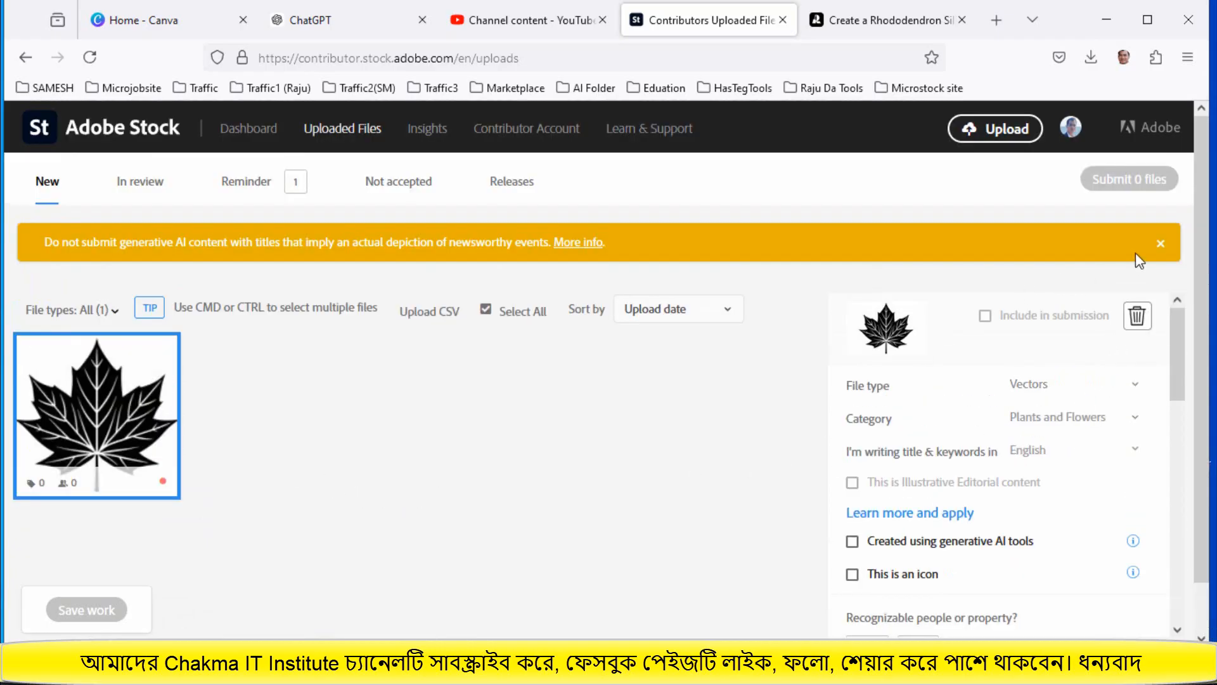
left_click(1160, 244)
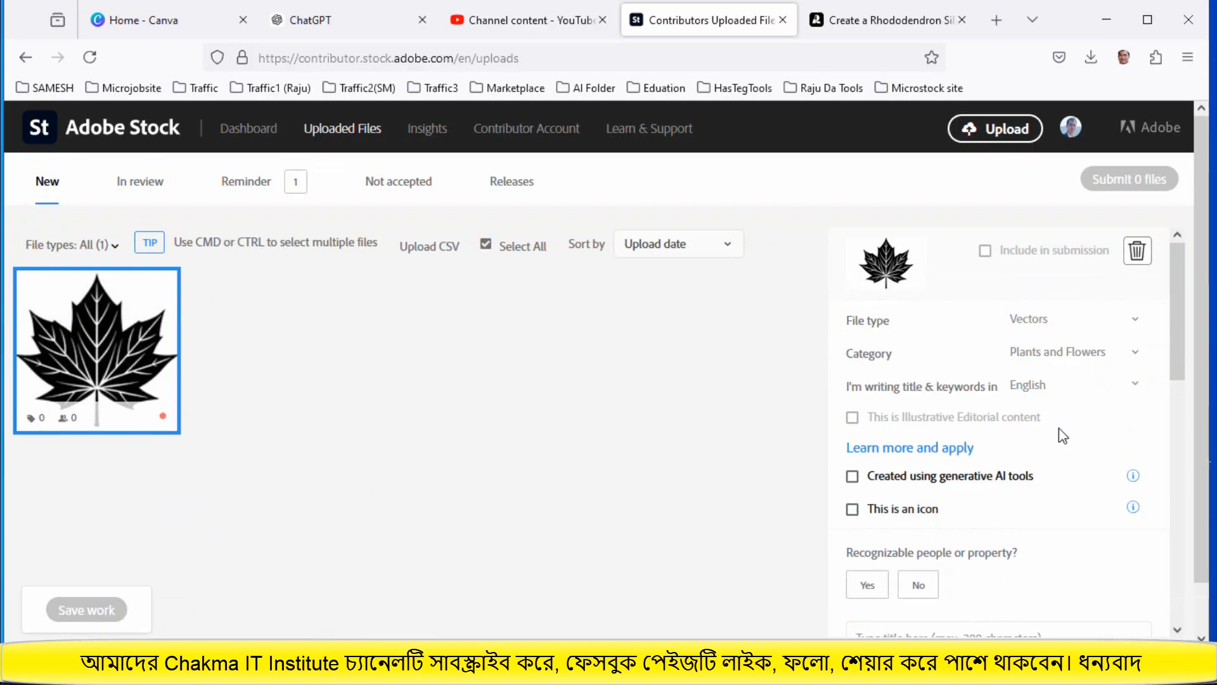
scroll(1065, 431, "down", 2)
left_click(924, 489)
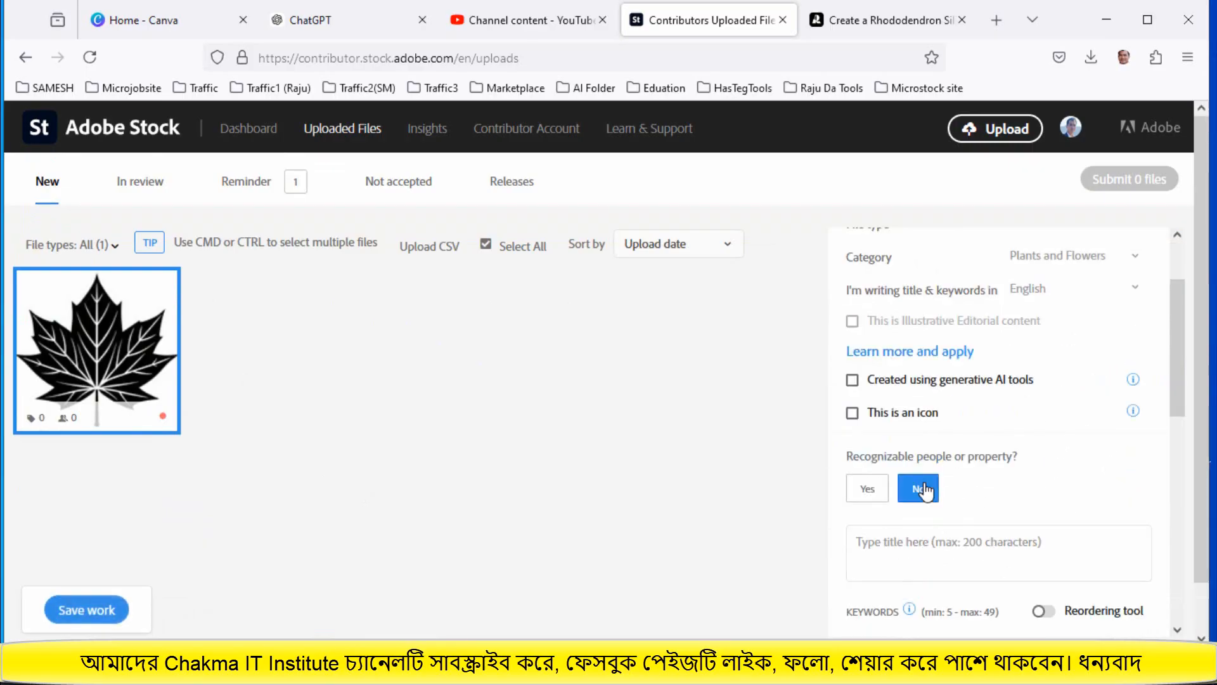
- Add all suggested keywords to the maple leaf file's keyword list
scroll(938, 482, "down", 4)
left_click(958, 483)
scroll(989, 494, "down", 3)
scroll(1039, 493, "down", 3)
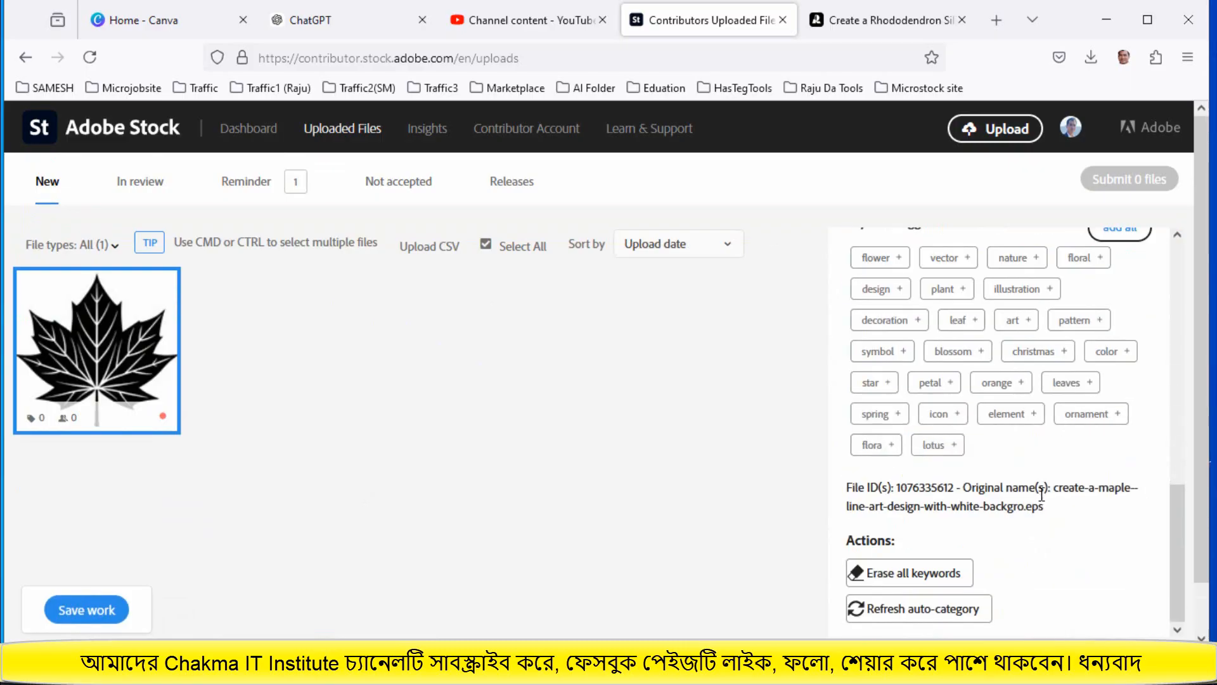
scroll(1043, 498, "up", 3)
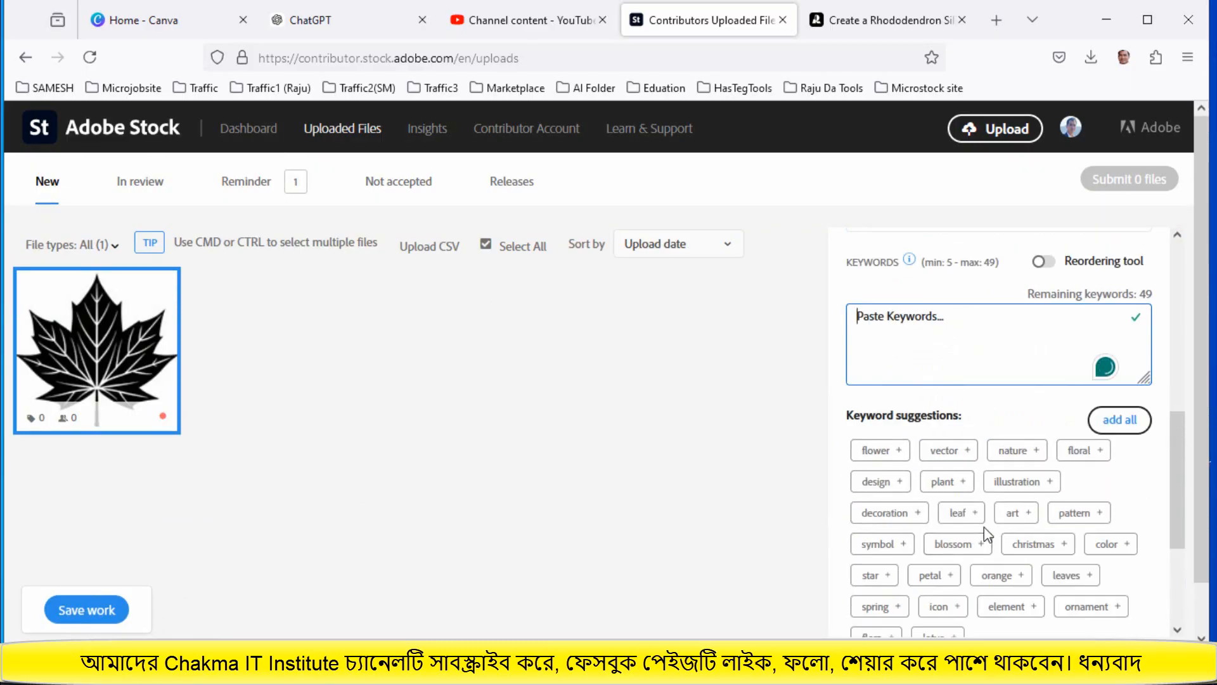
left_click(1119, 422)
scroll(1117, 420, "up", 3)
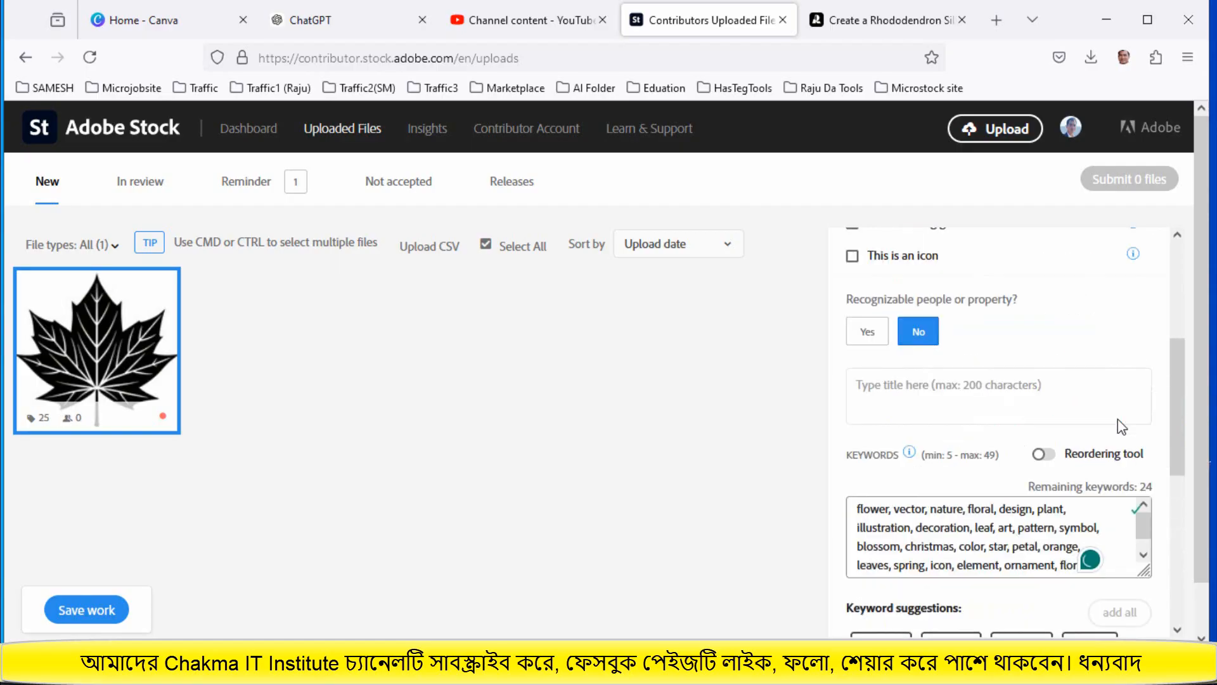
- Switch to the Notepad list and copy the line "create a Flower line art design with white background" for the file's title
left_click(953, 385)
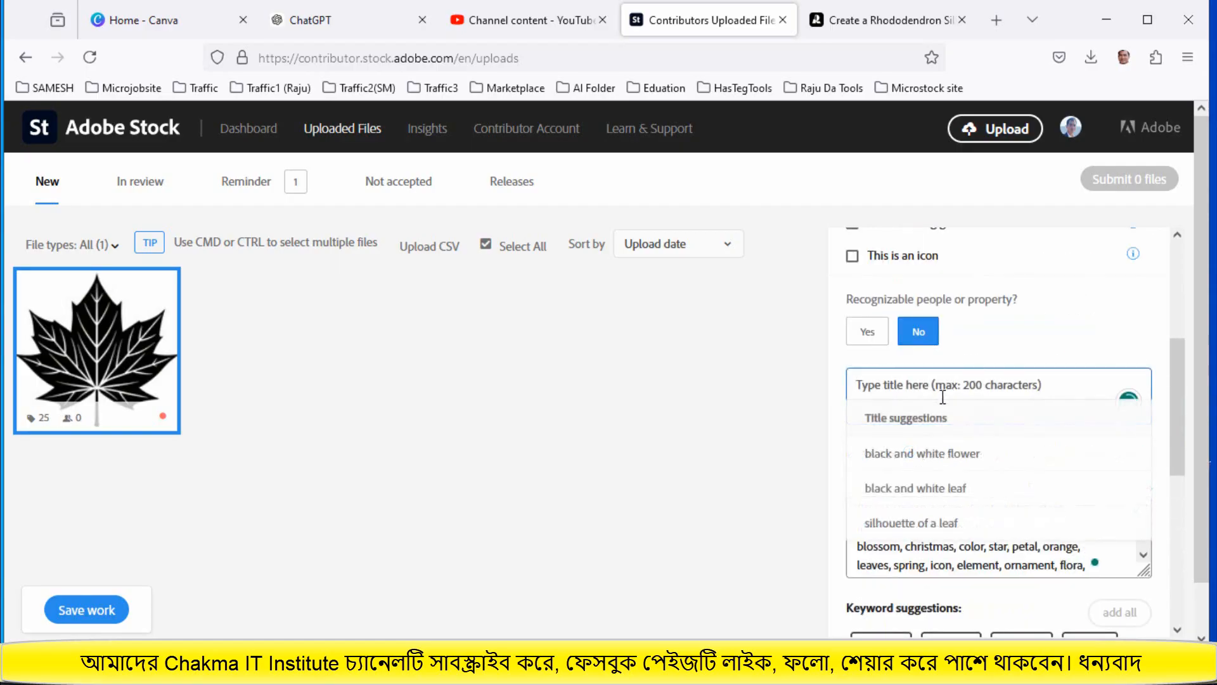
right_click(894, 384)
key("alt+Tab")
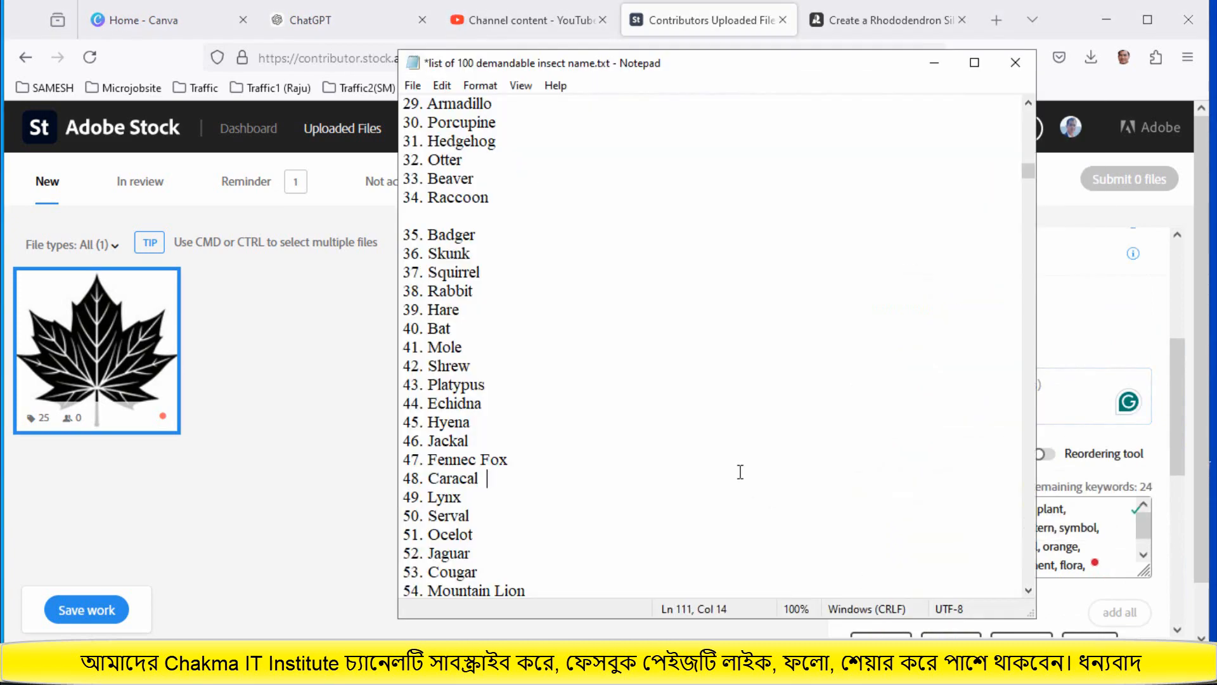
scroll(748, 465, "down", 14)
scroll(748, 465, "down", 19)
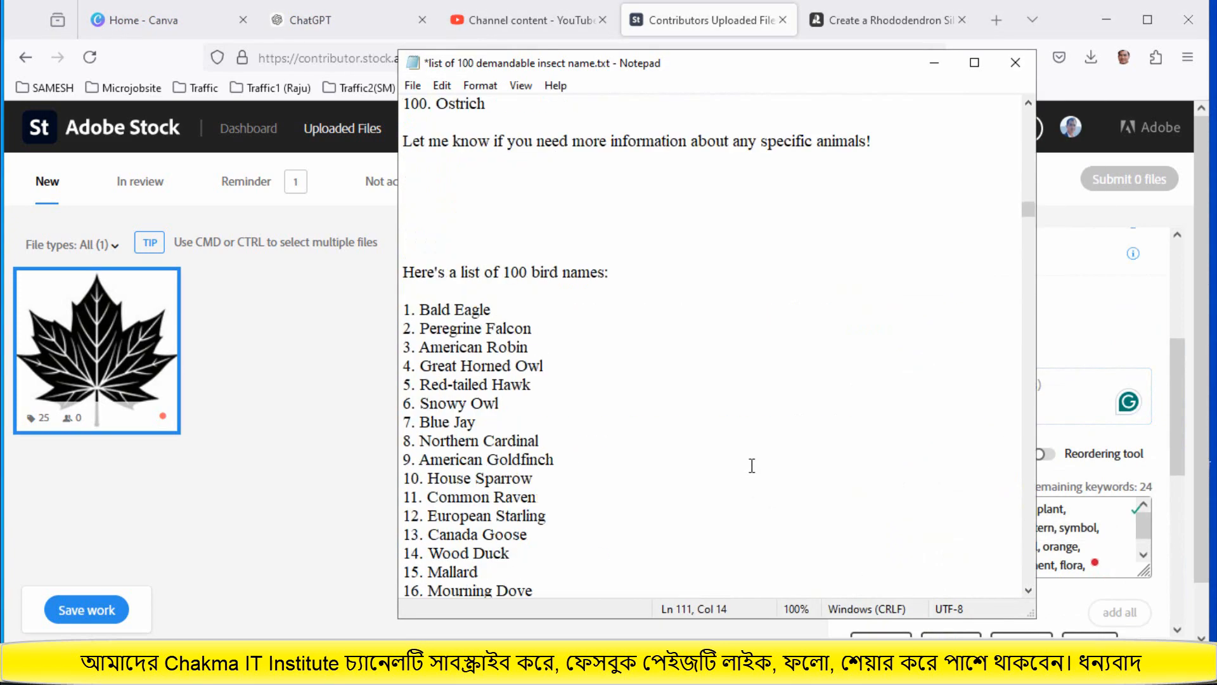
scroll(752, 465, "down", 20)
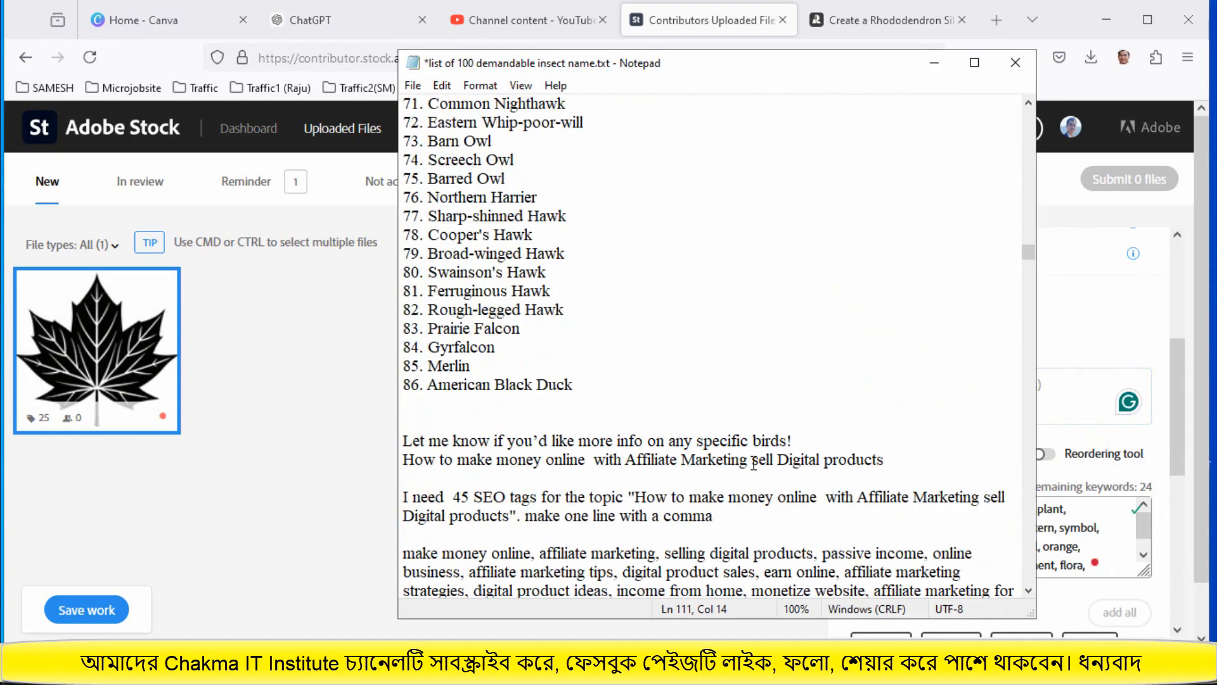
scroll(754, 462, "up", 1)
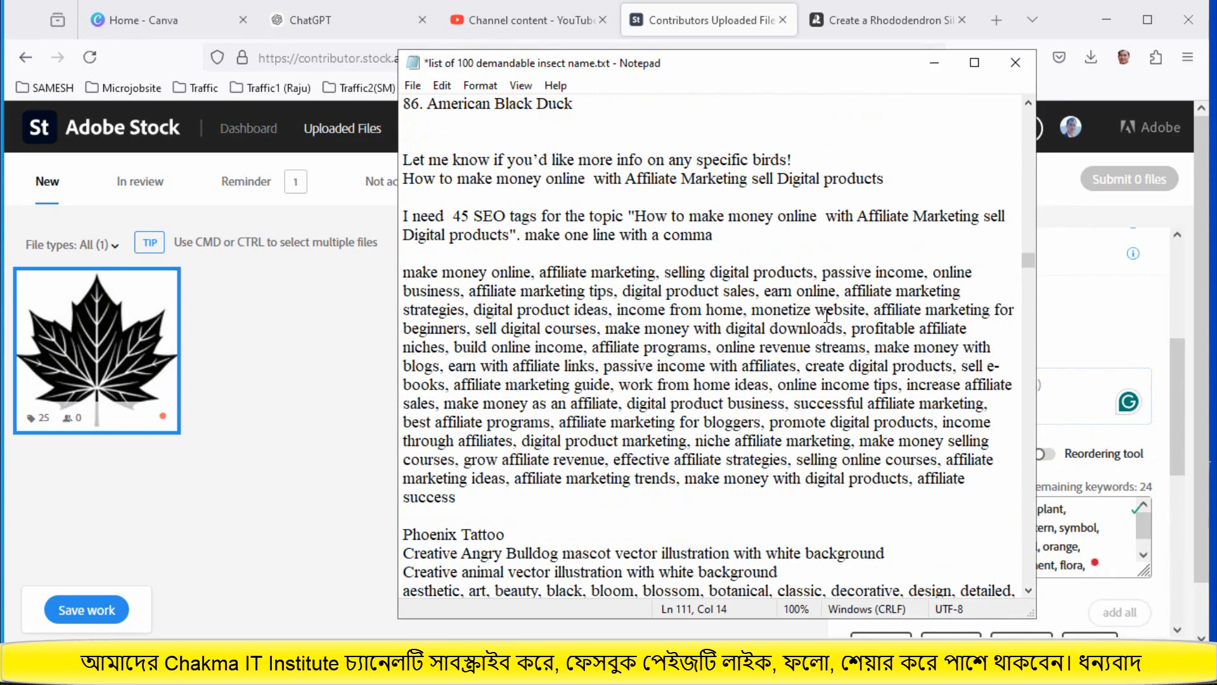
scroll(818, 304, "down", 9)
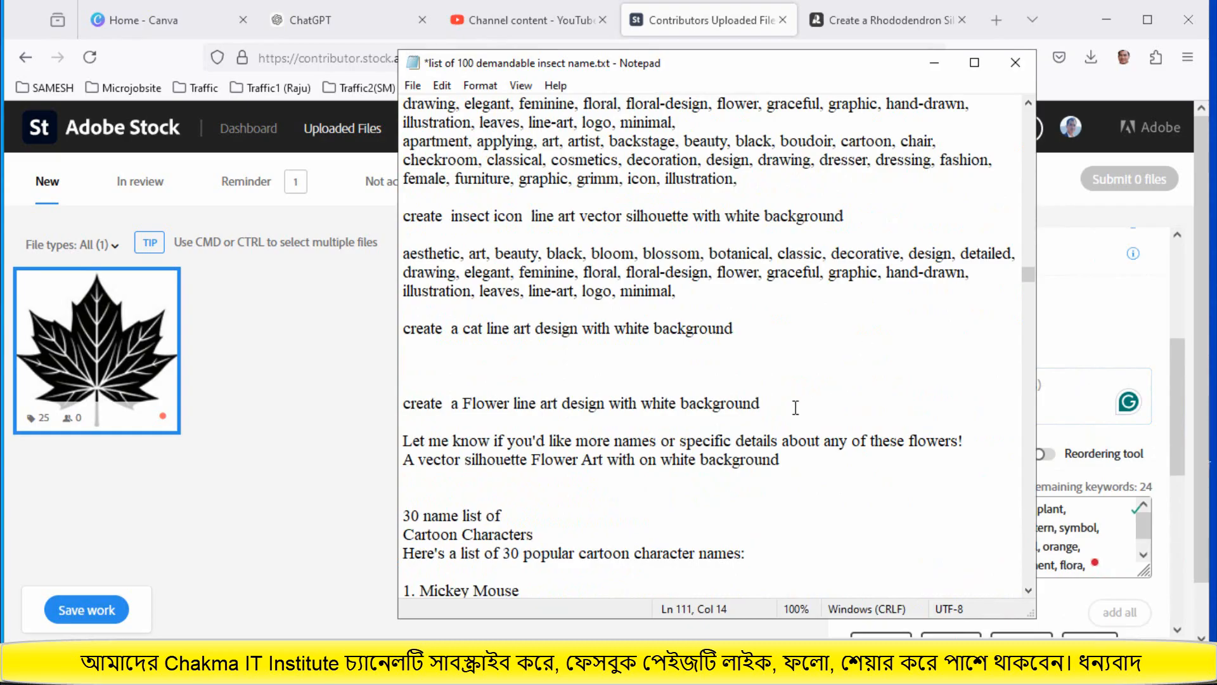
left_click_drag(784, 404, 404, 407)
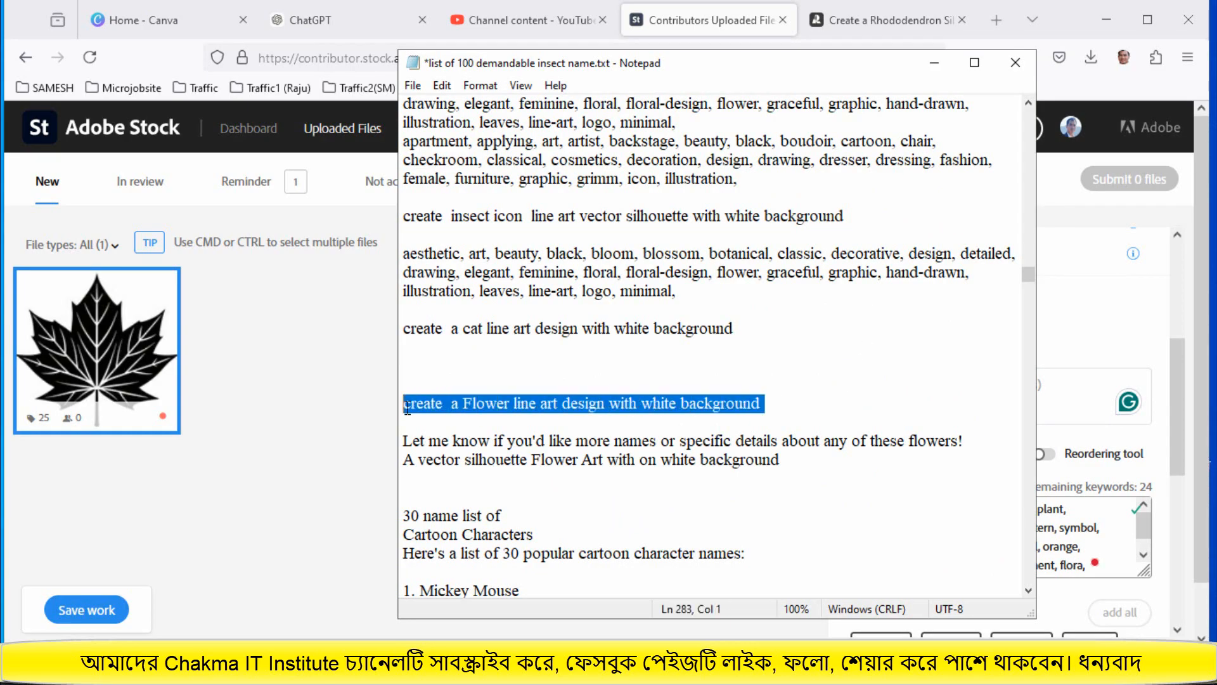
right_click(458, 398)
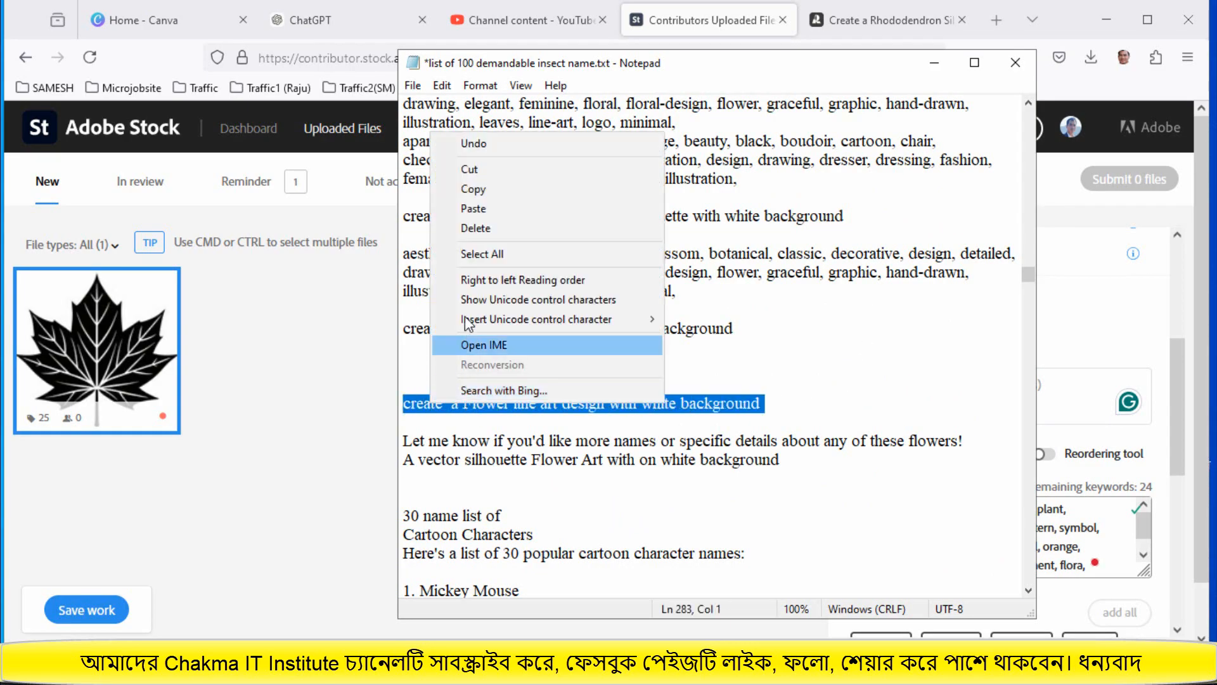
left_click(481, 188)
- Paste the copied line as the Adobe Stock file's title and replace "Flower" with "maple leaf"
left_click(1078, 389)
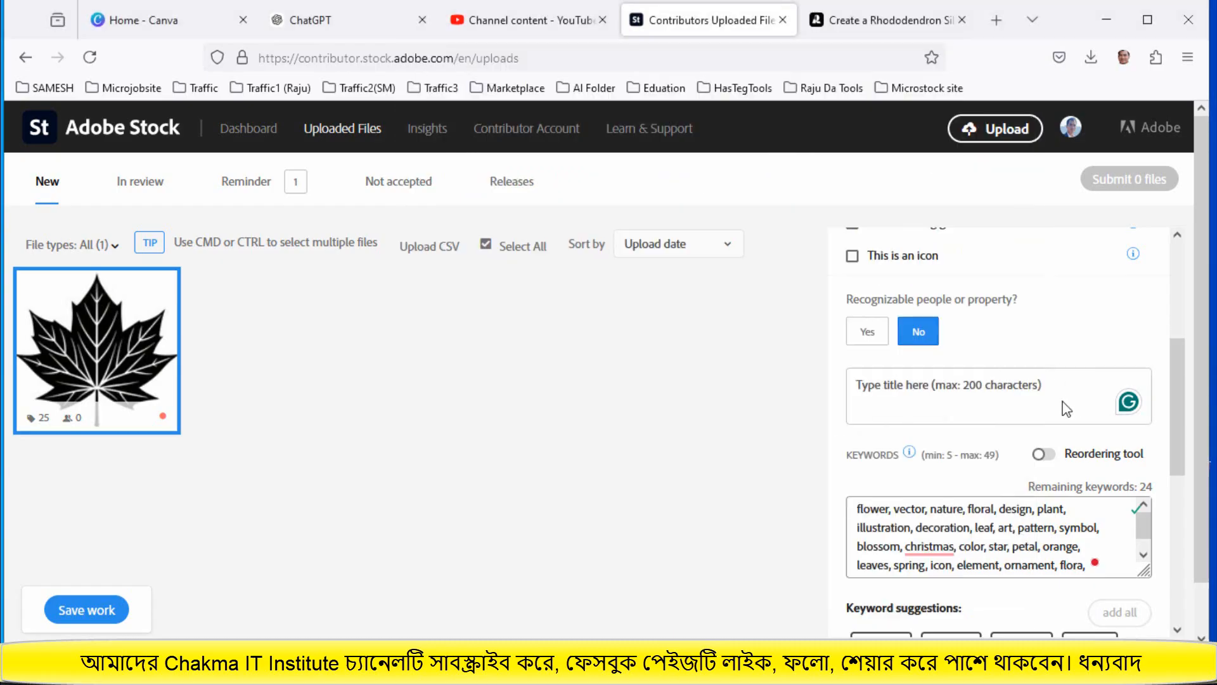
right_click(976, 384)
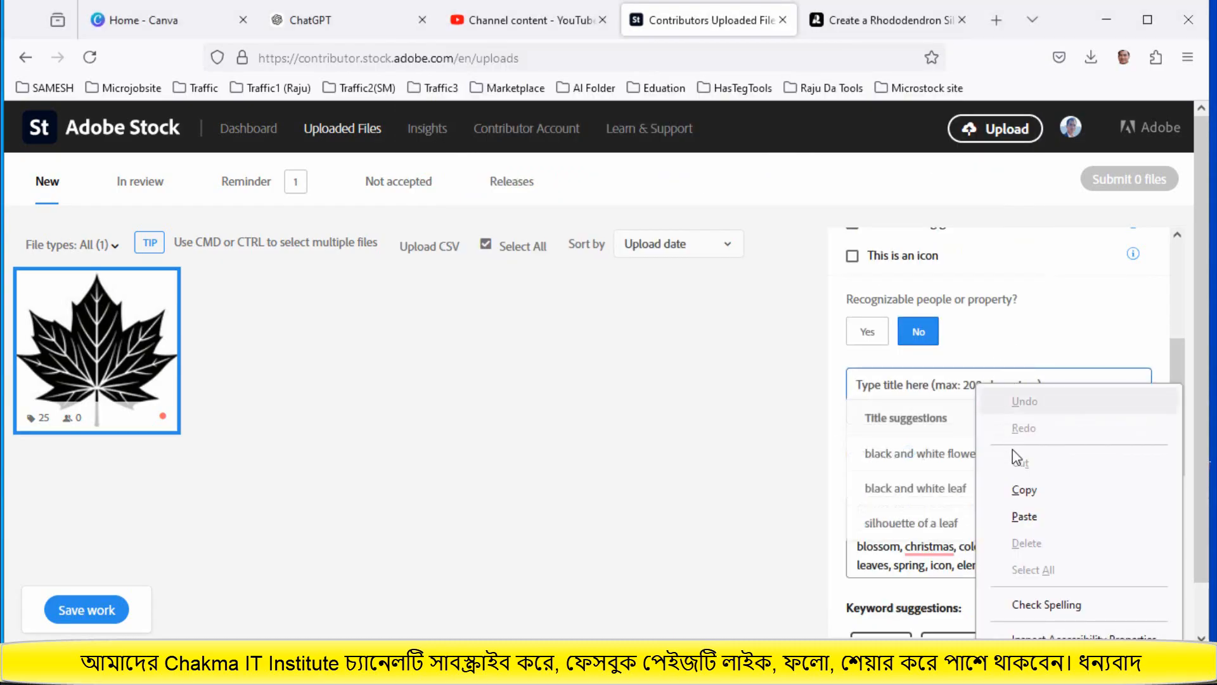
left_click(1024, 517)
left_click_drag(938, 386, 905, 394)
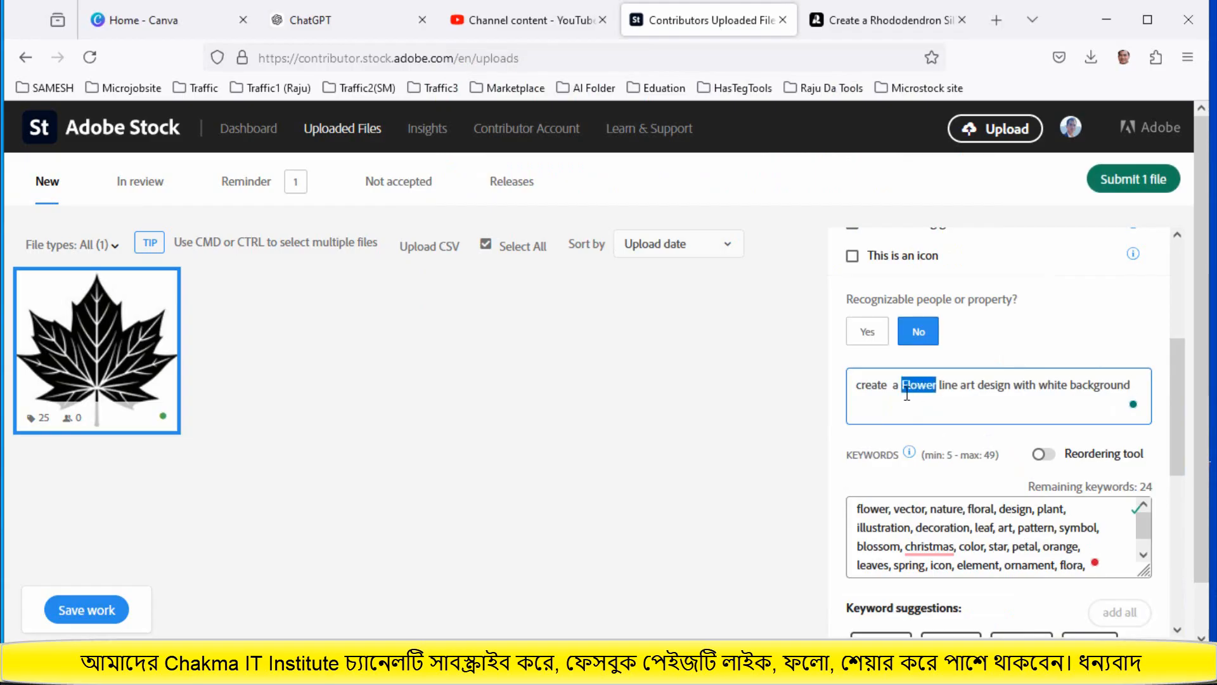
type("leaf")
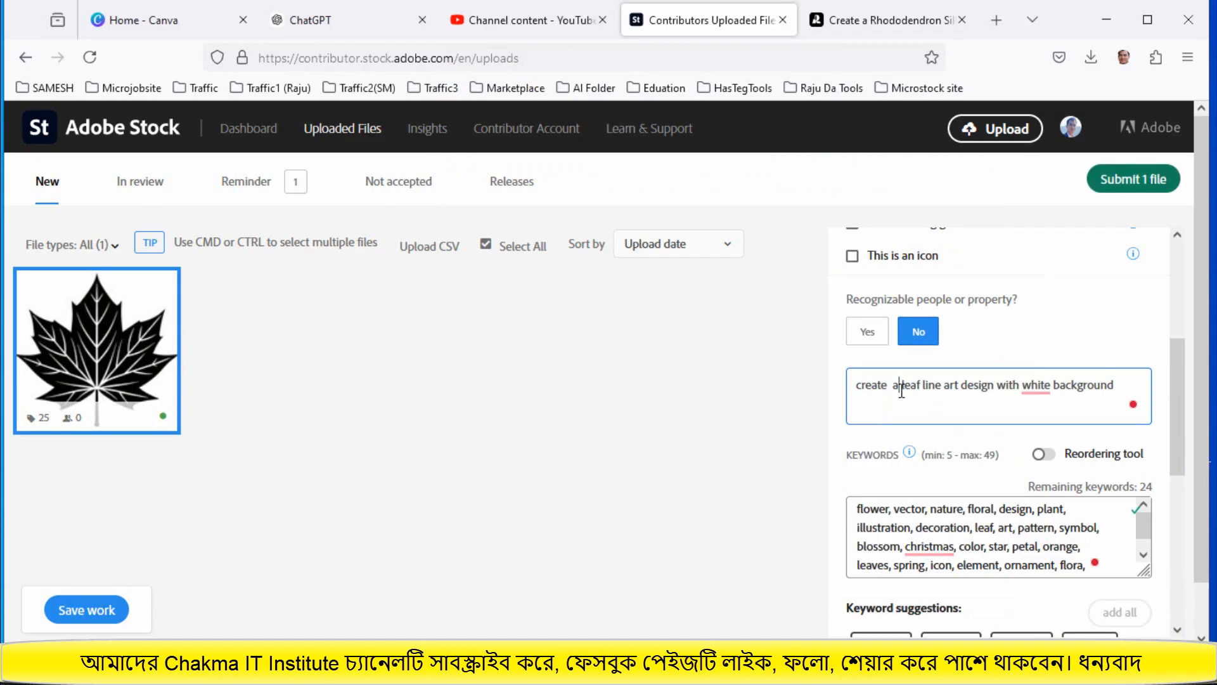
type("mapl")
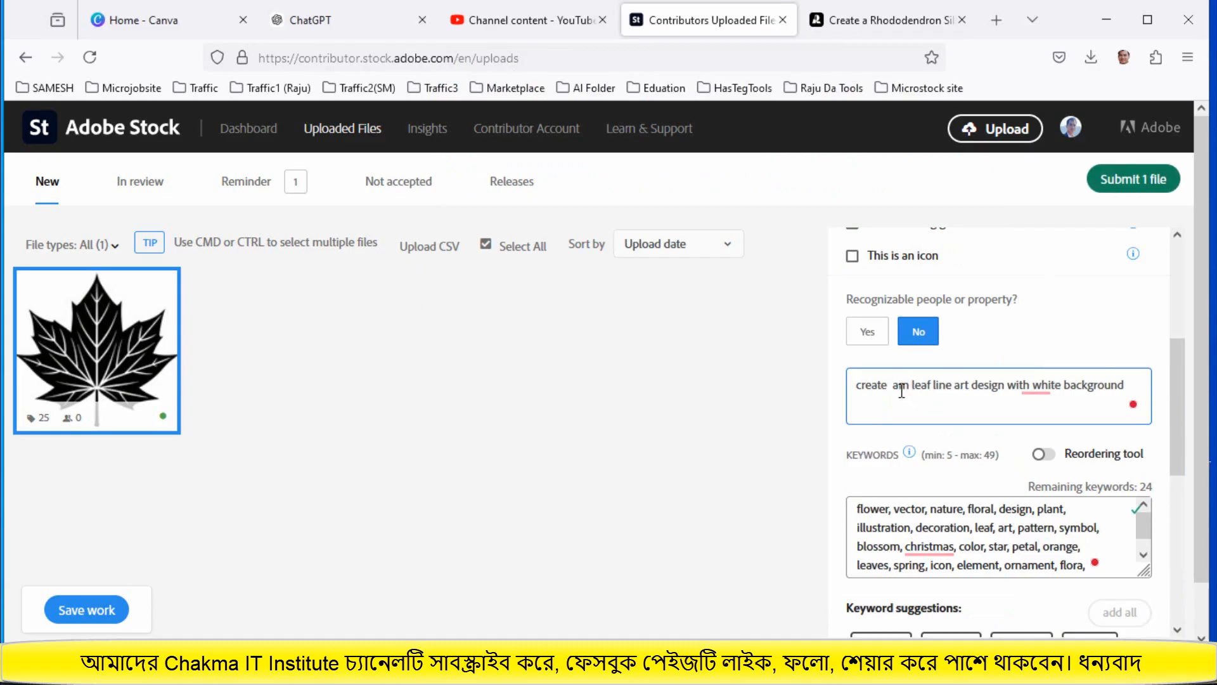
type("e")
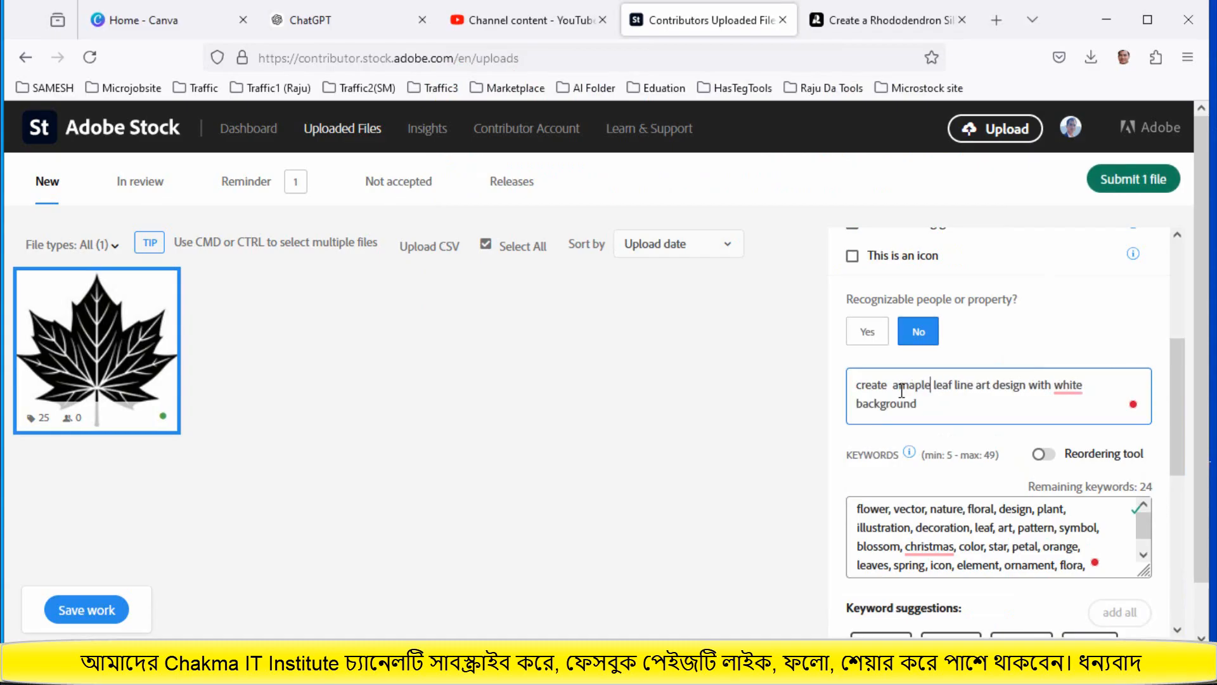
- Switch to Notepad and copy the name "Maple" from the list of 30 types of tree leaves
key("alt+Tab")
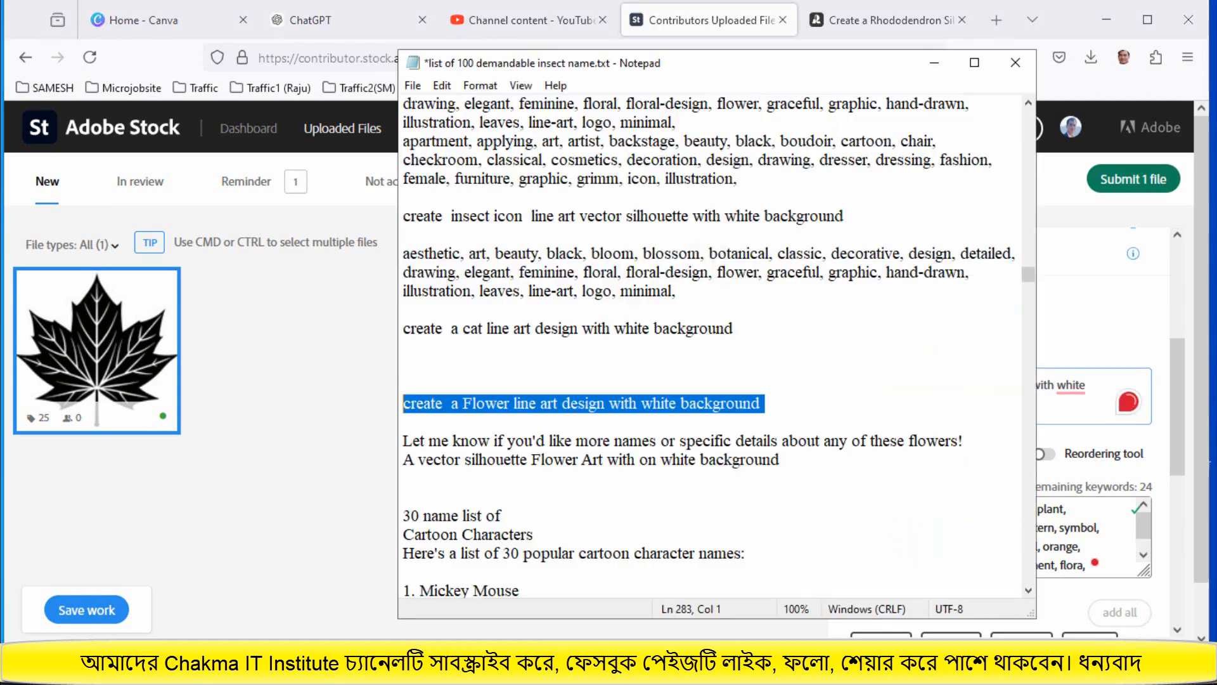
scroll(632, 342, "up", 4)
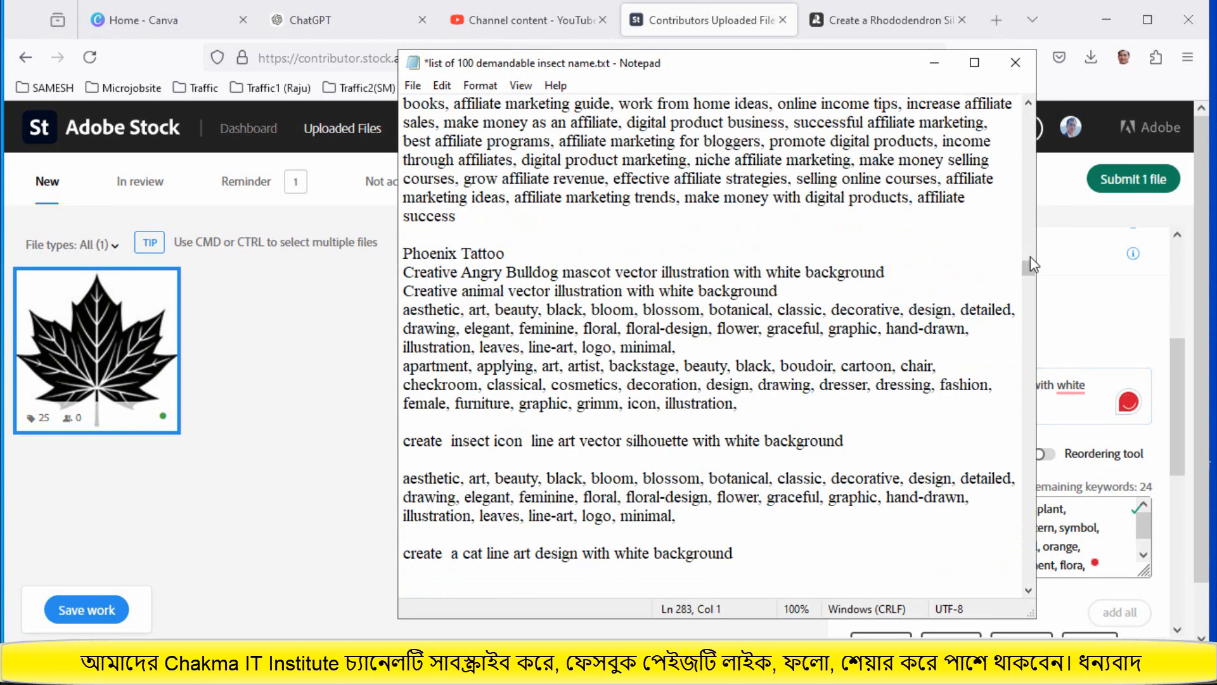
left_click_drag(1029, 260, 1039, 100)
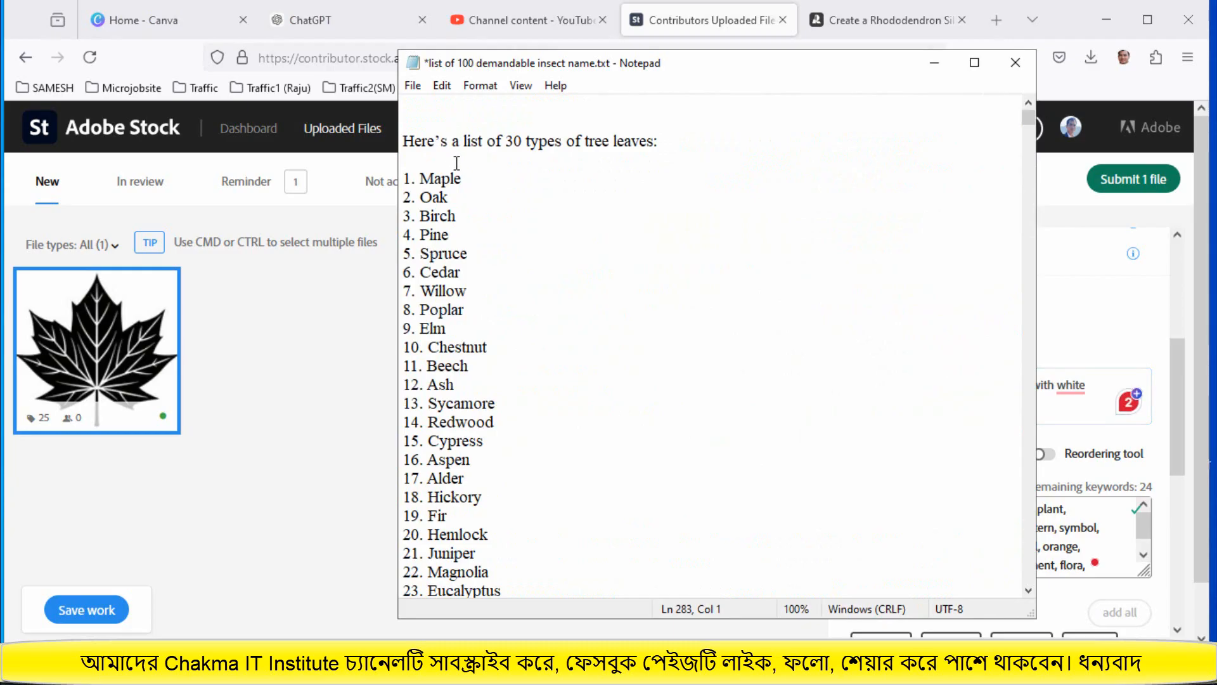
left_click_drag(461, 179, 427, 180)
right_click(436, 179)
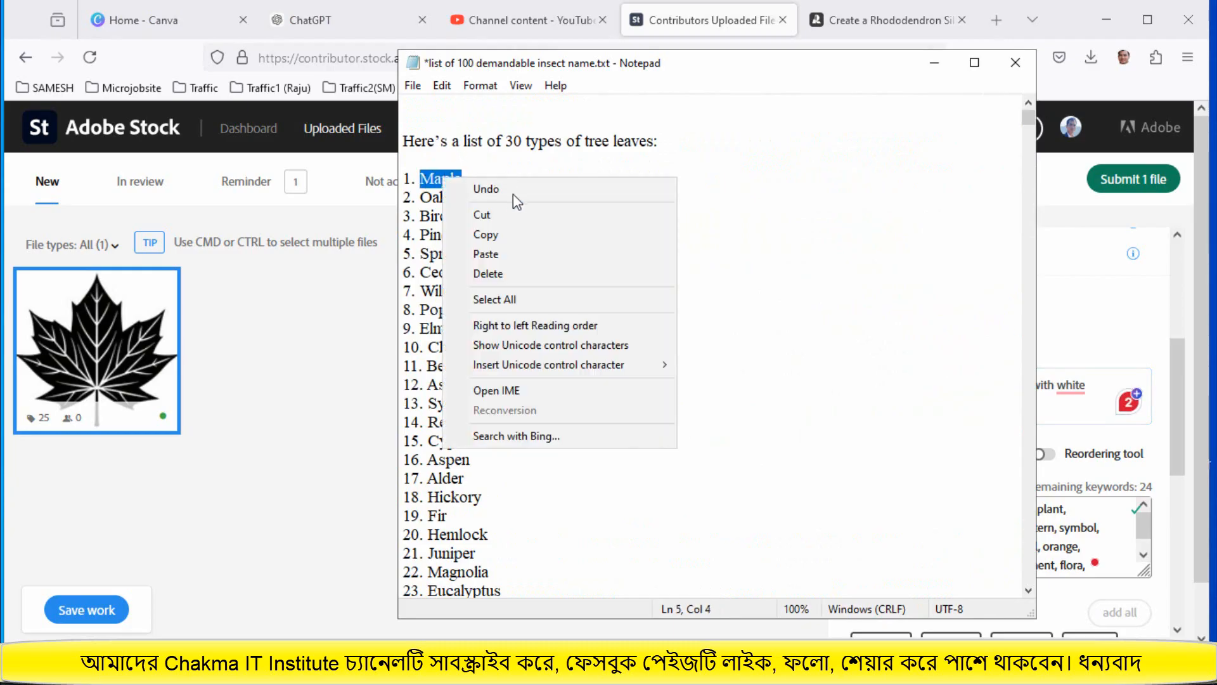
left_click(504, 234)
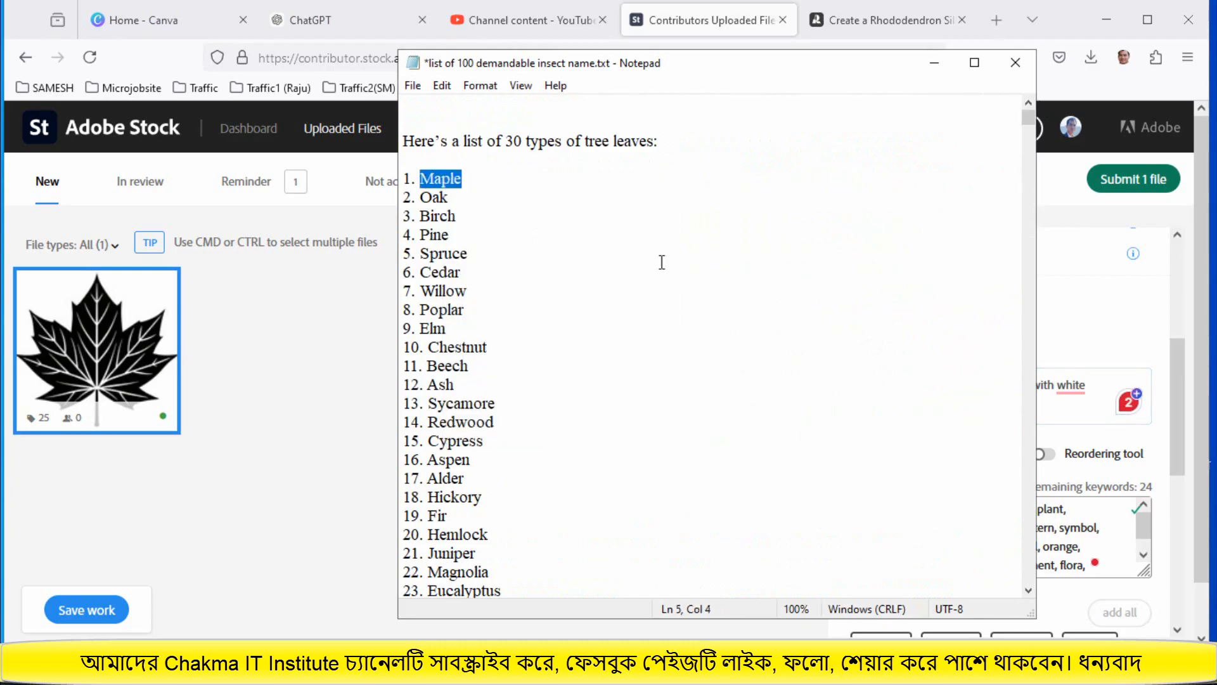
- Back in Adobe Stock, correct the title to "create a maple leaf line art design with a white background"
left_click(1060, 385)
mouse_move(930, 389)
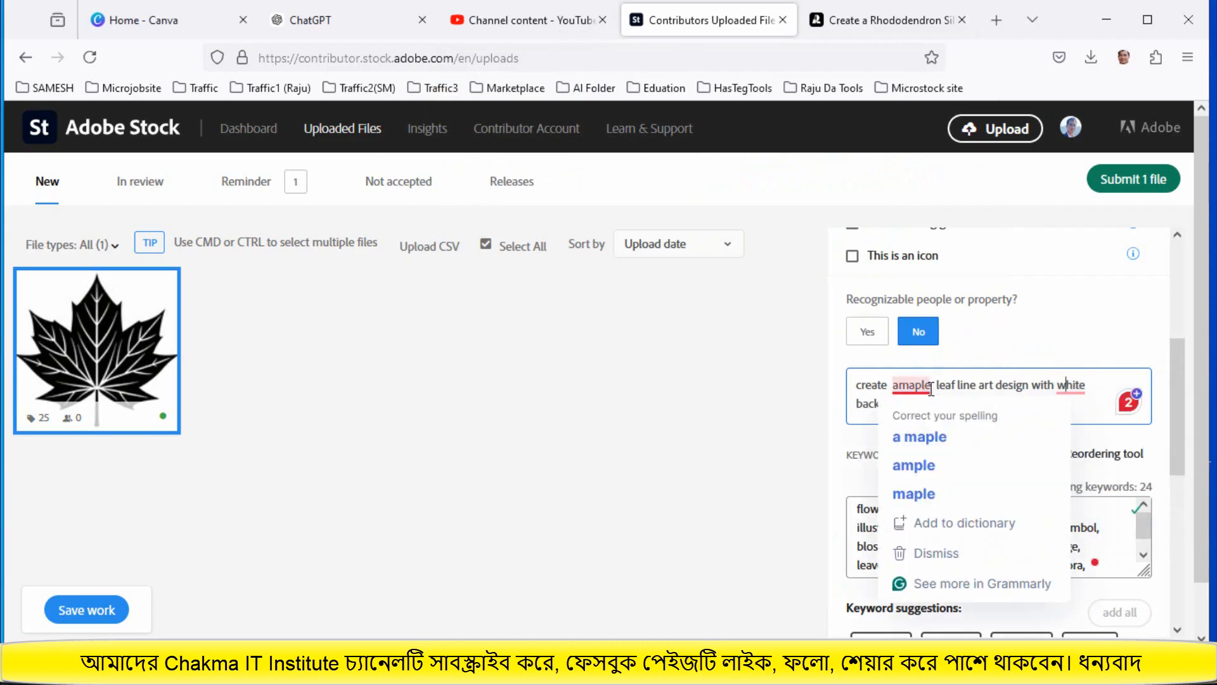
left_click(900, 385)
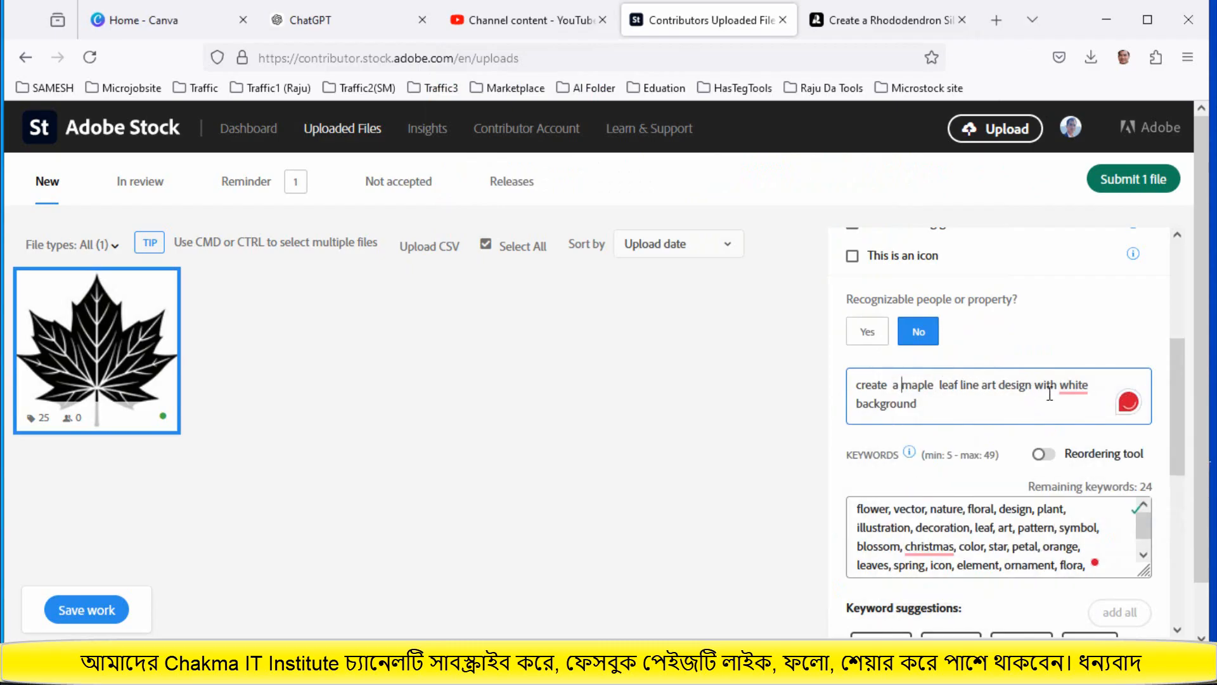
mouse_move(1080, 390)
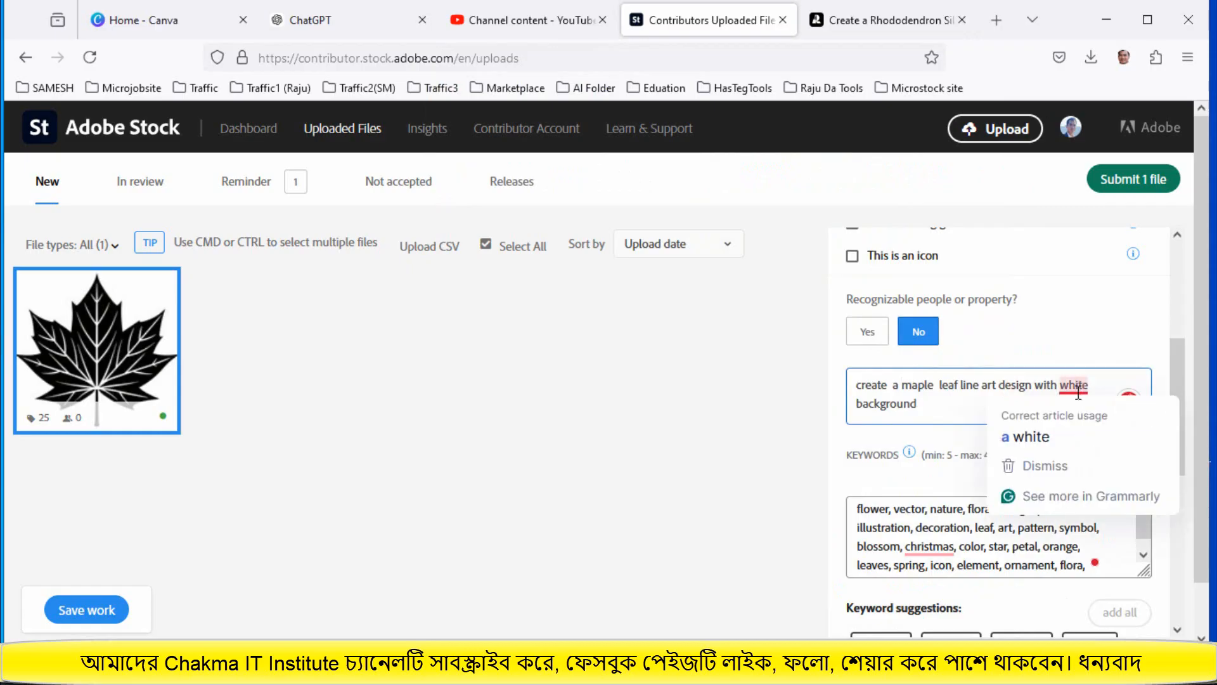
left_click(1076, 438)
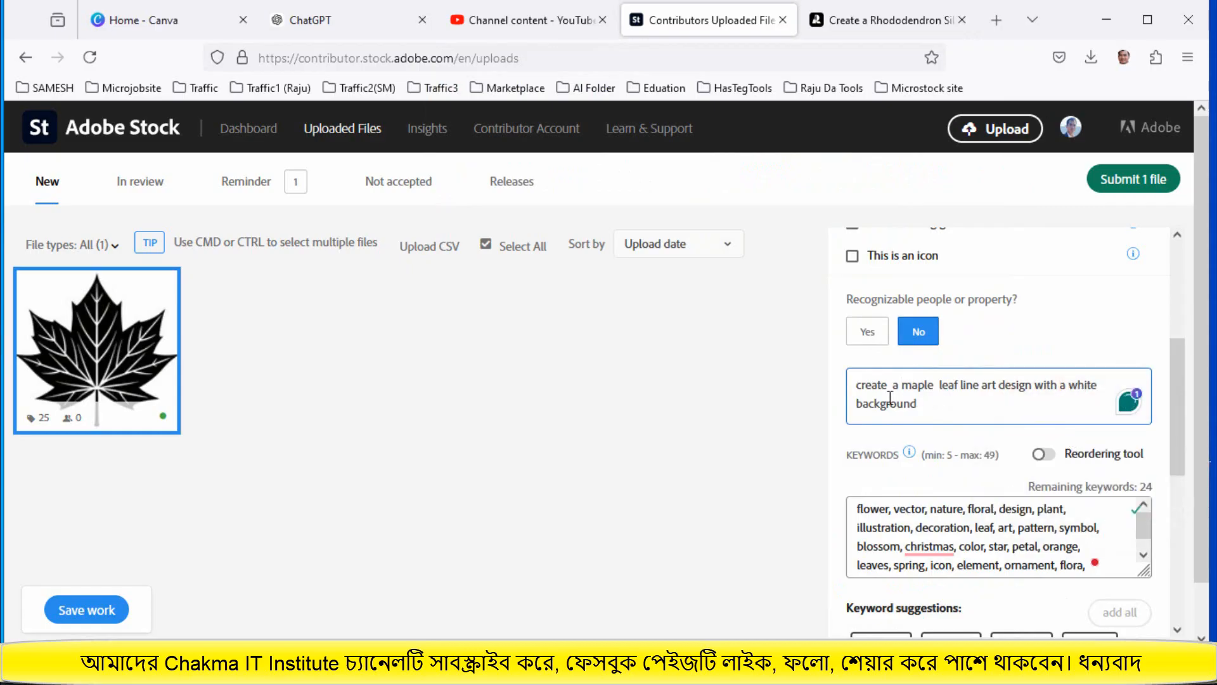
- Change the title's first word from "create" to "creative"
key("BackSpace")
type("ive")
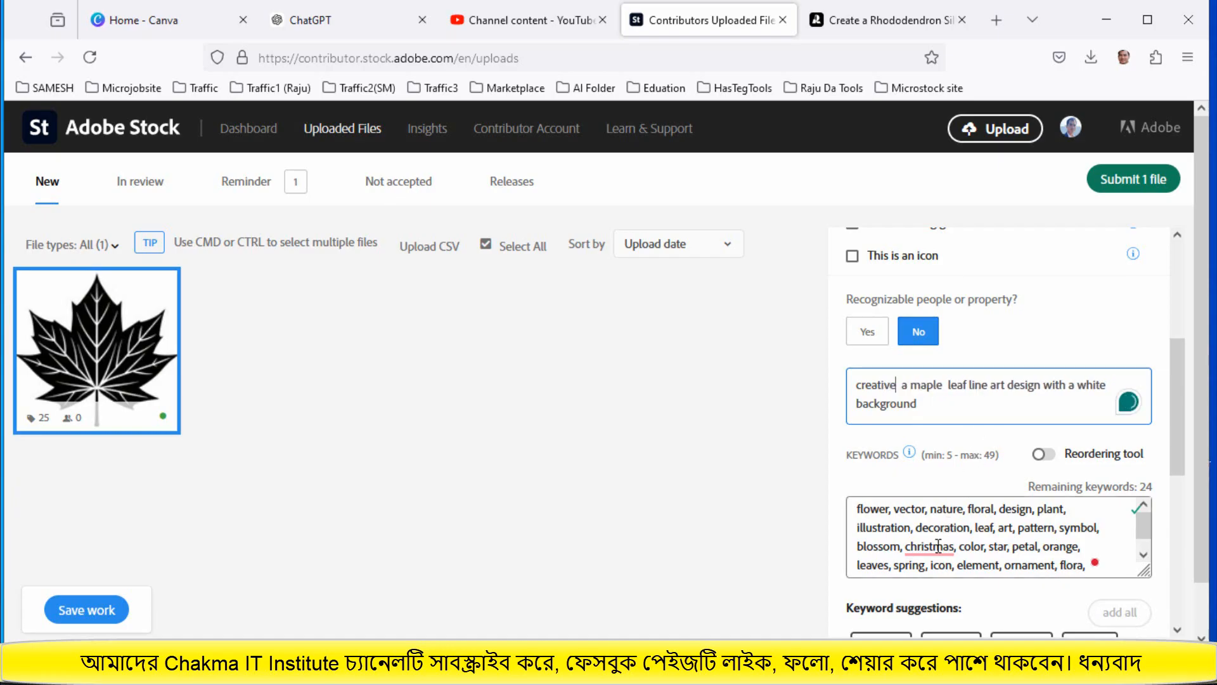
mouse_move(932, 545)
left_click(968, 492)
- Review the maple leaf file's settings and keyword suggestions, and save the work
scroll(995, 531, "down", 4)
scroll(998, 444, "up", 6)
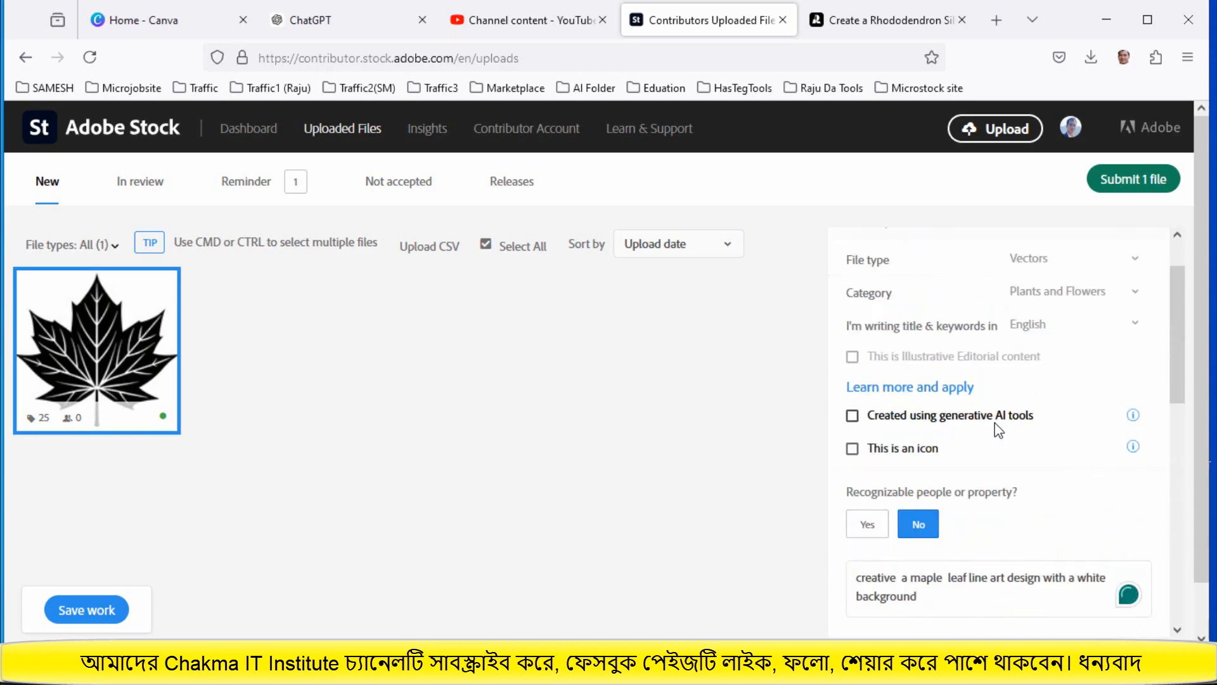
scroll(998, 430, "up", 2)
scroll(999, 428, "down", 7)
scroll(999, 424, "up", 4)
scroll(999, 420, "down", 5)
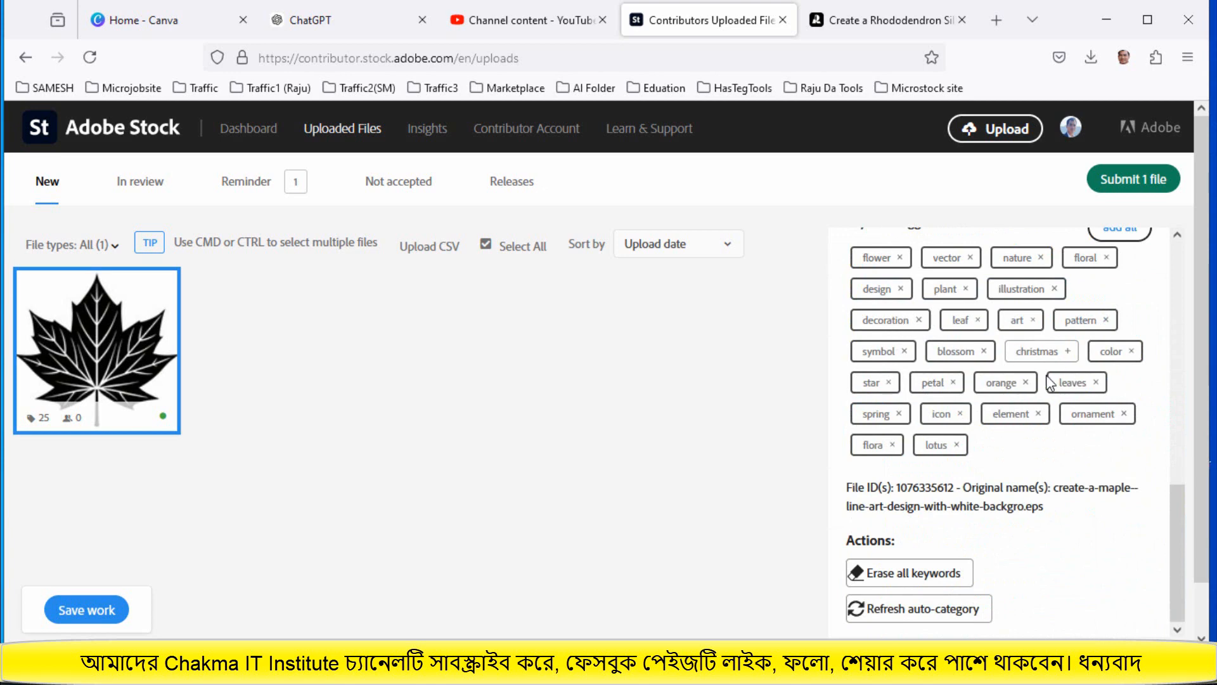
scroll(1050, 382, "up", 2)
scroll(1047, 382, "down", 2)
mouse_move(162, 419)
left_click(88, 612)
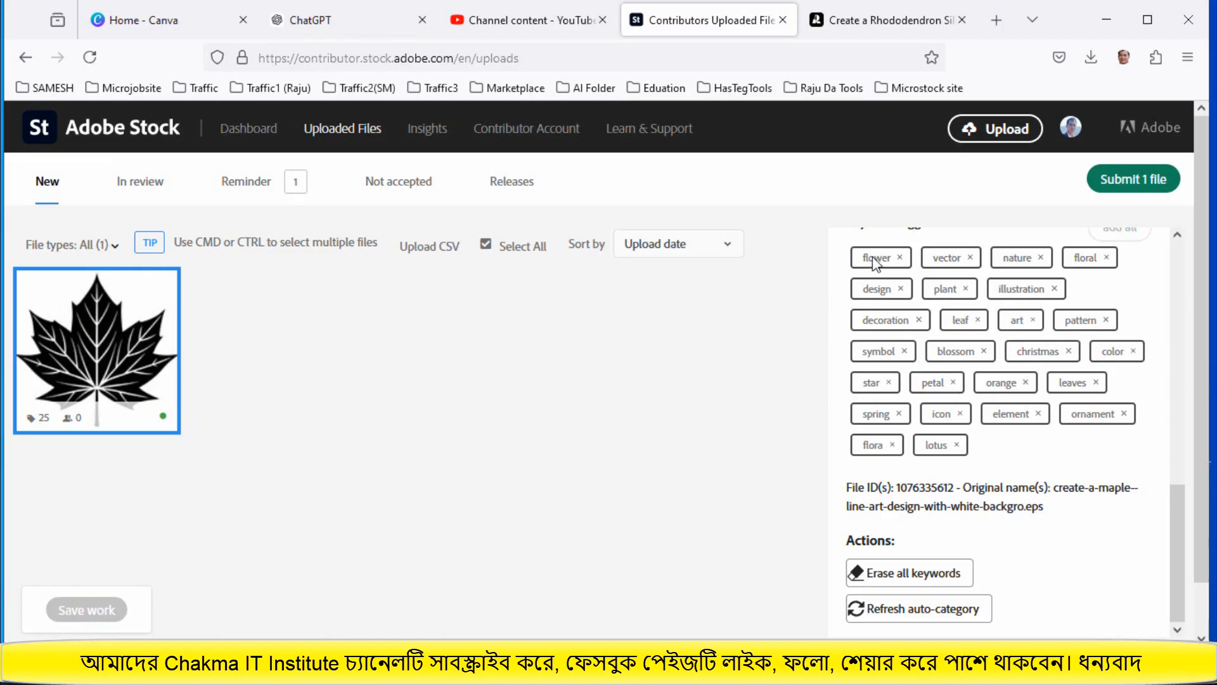
- Start submitting the file and accept both statements of the terms and conditions
left_click(1130, 178)
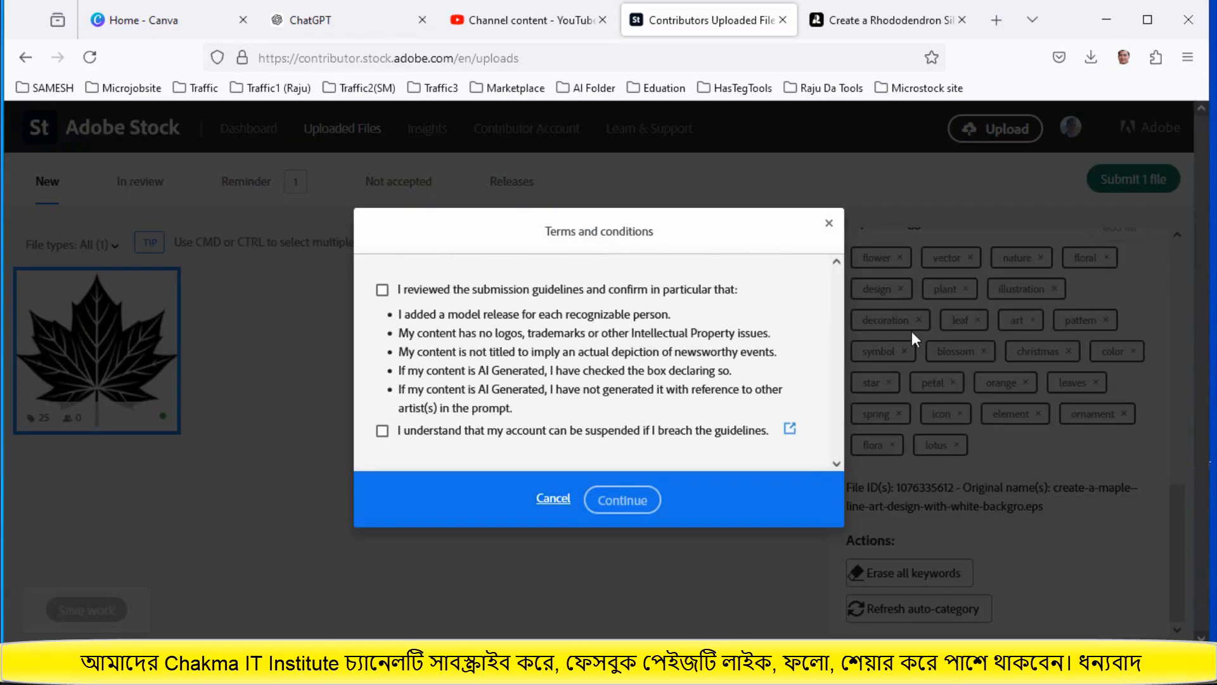
left_click(383, 290)
left_click(382, 432)
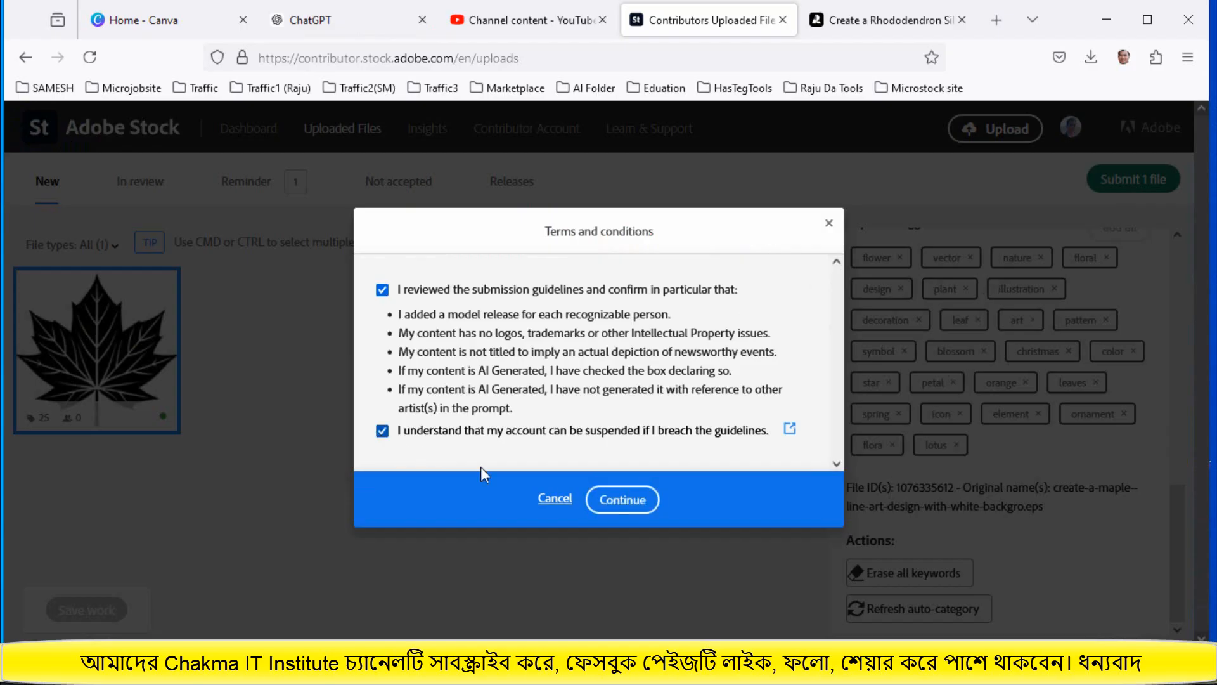
left_click(620, 500)
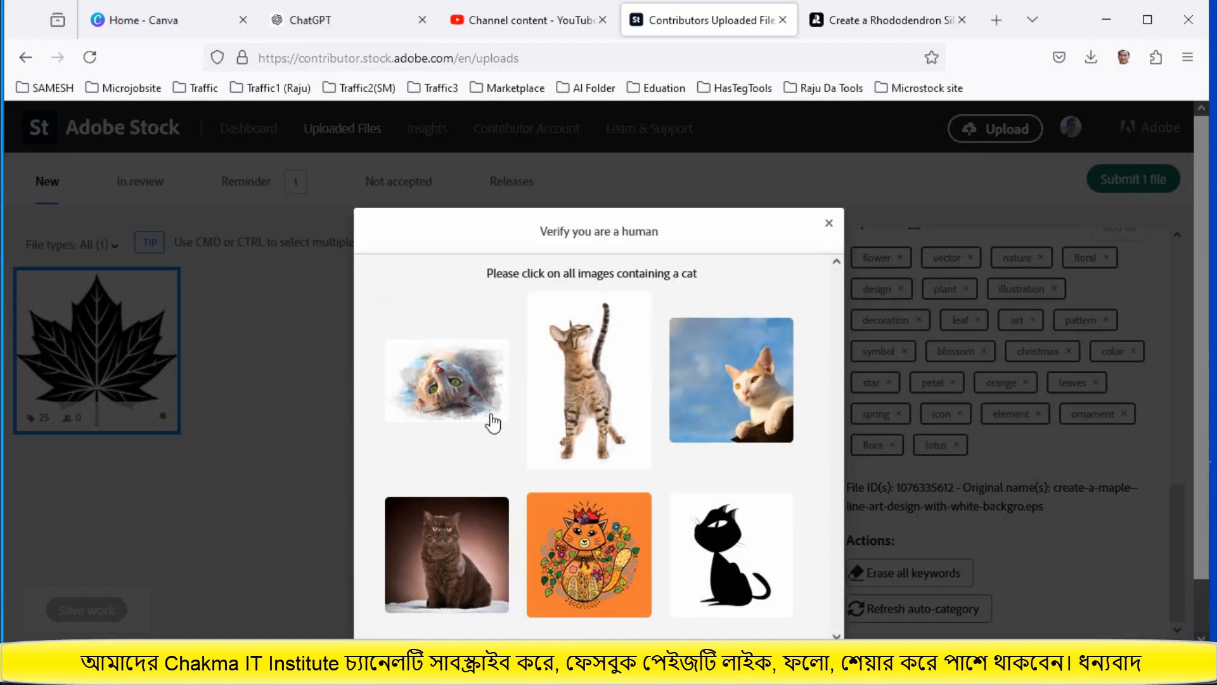
- Complete the human verification by selecting all six cat images, and submit the maple leaf file for review
left_click(480, 346)
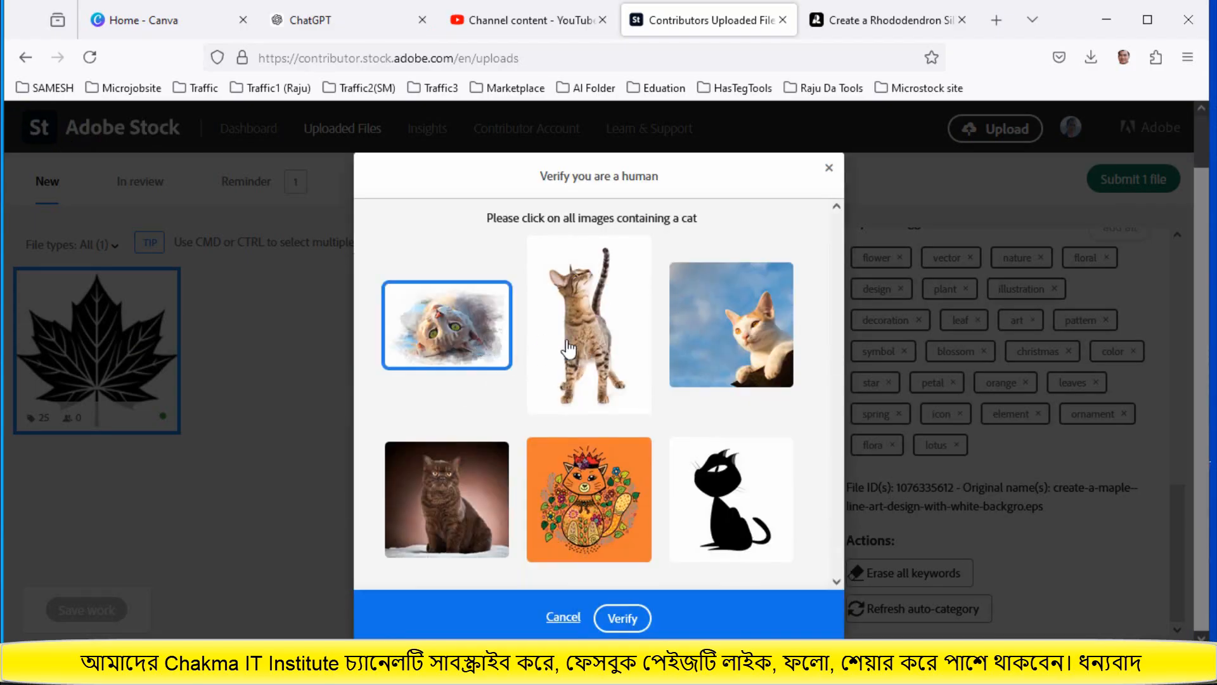
left_click(639, 343)
left_click(751, 379)
left_click(692, 500)
left_click(608, 504)
left_click(430, 529)
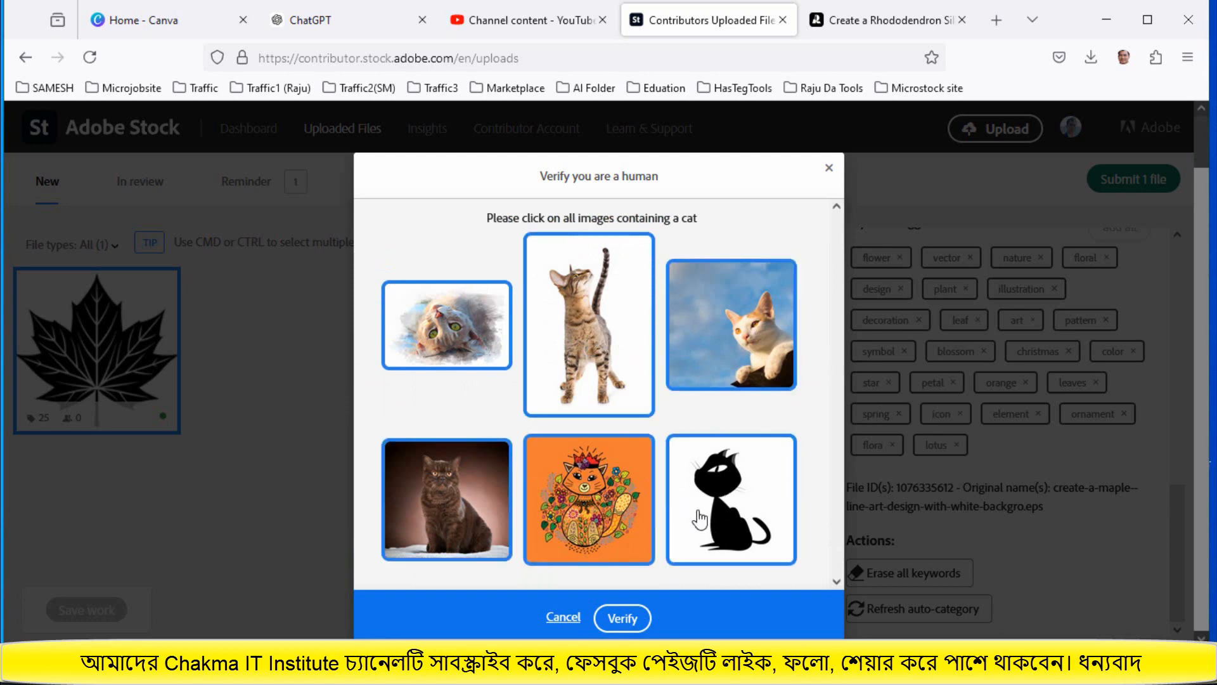
left_click(623, 618)
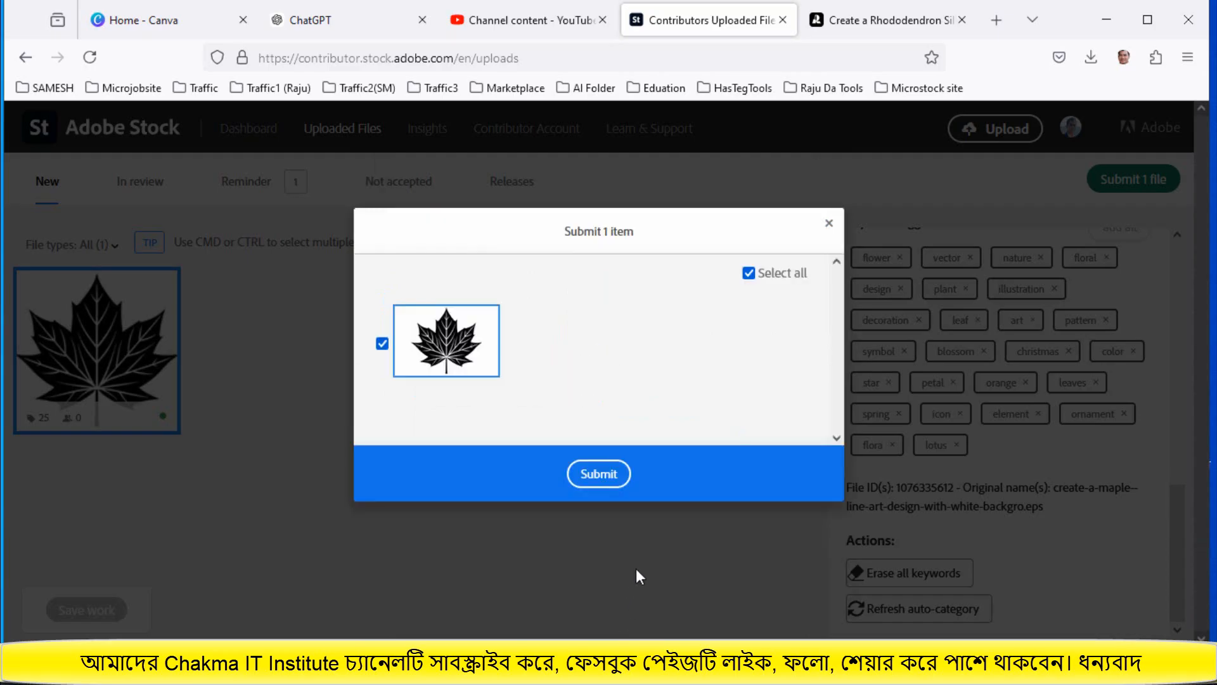
left_click(598, 474)
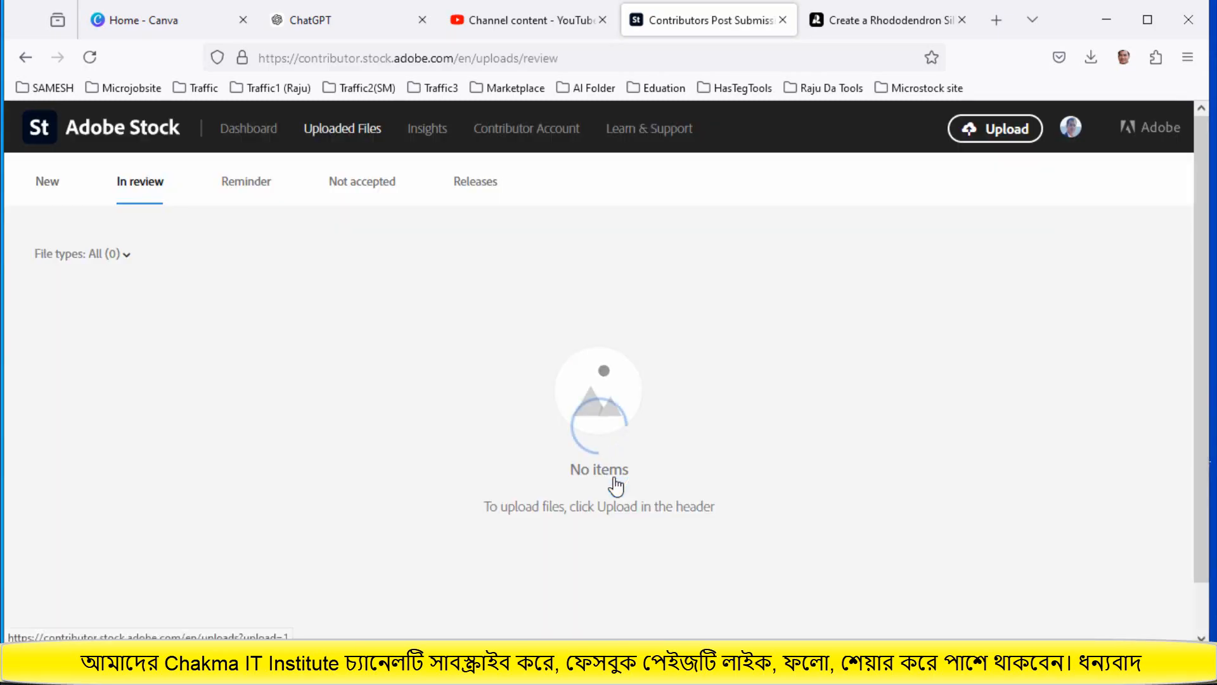